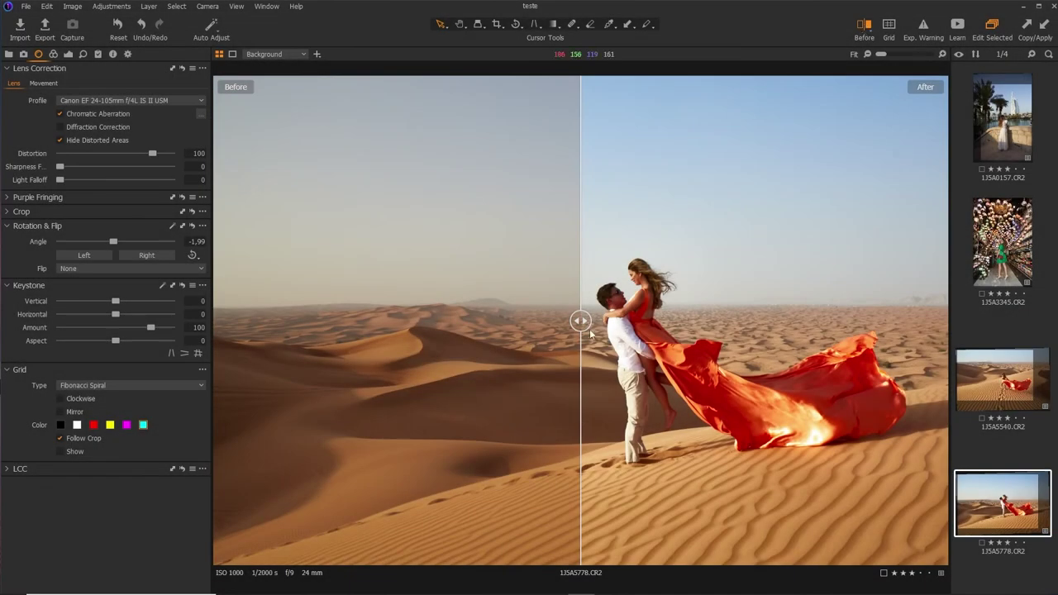
# Step: Compare the desert edit before and after, then import the picked images with no style
pyautogui.moveTo(579, 320)
pyautogui.mouseDown()
pyautogui.moveTo(681, 321)
pyautogui.moveTo(430, 262)
pyautogui.moveTo(246, 236)
pyautogui.moveTo(839, 266)
pyautogui.moveTo(344, 185)
pyautogui.moveTo(408, 195)
pyautogui.mouseUp()
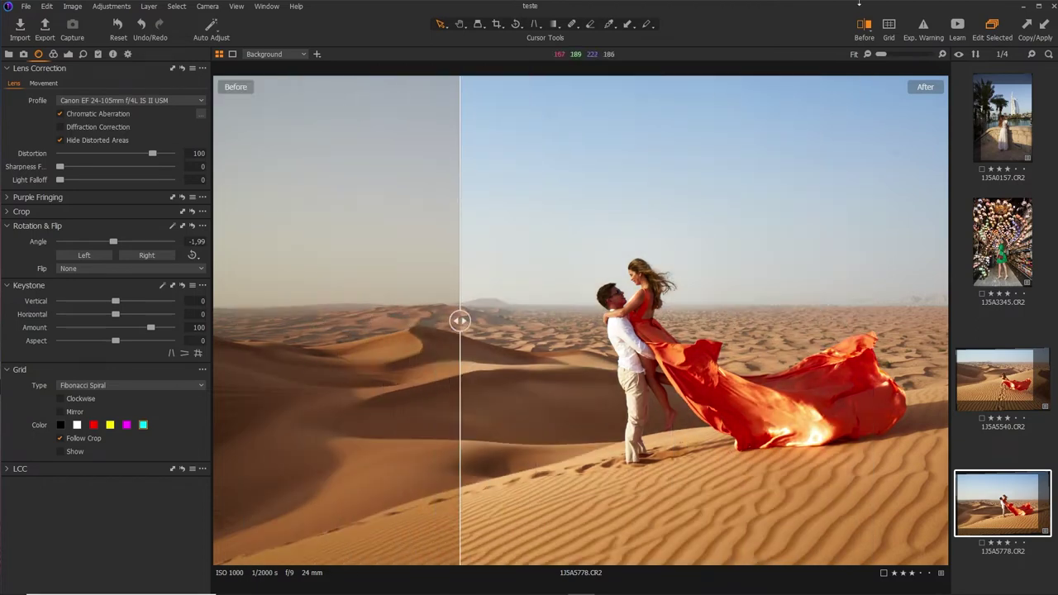
pyautogui.click(864, 26)
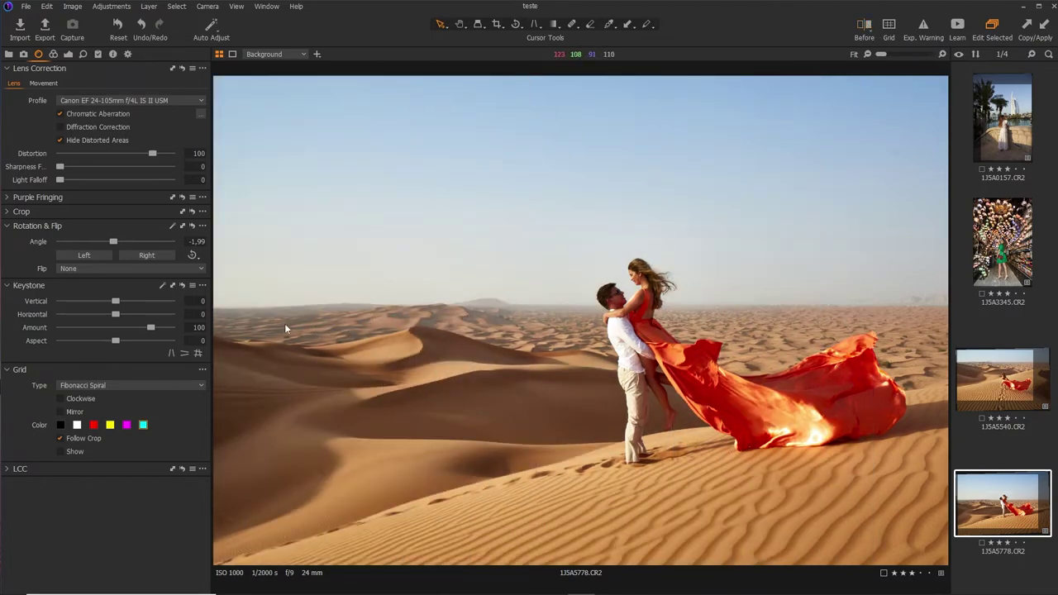
pyautogui.hotkey('ctrl', 'shift', 'i')
pyautogui.click(114, 413)
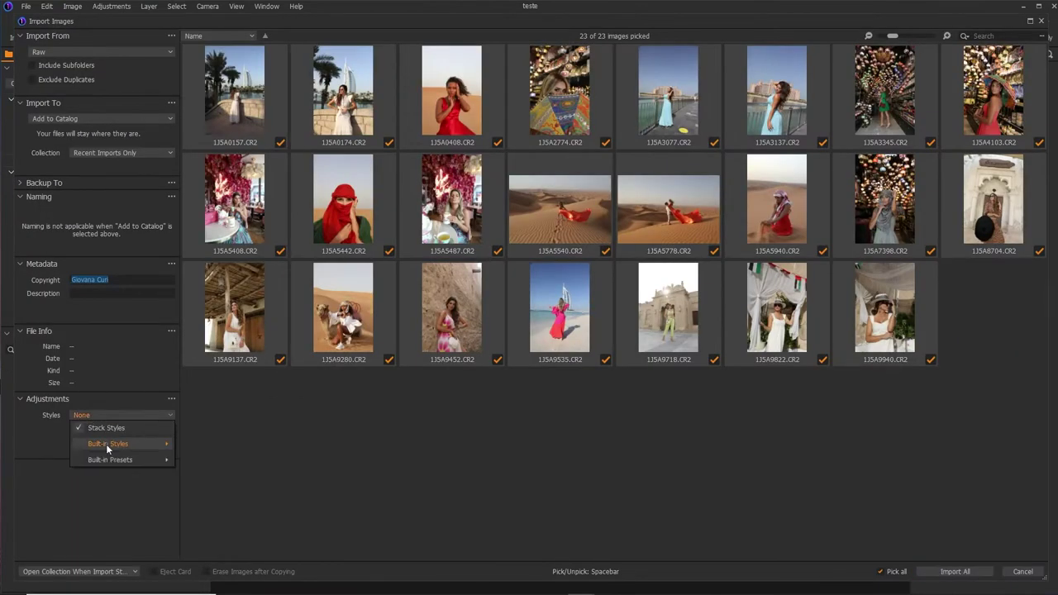
pyautogui.click(133, 212)
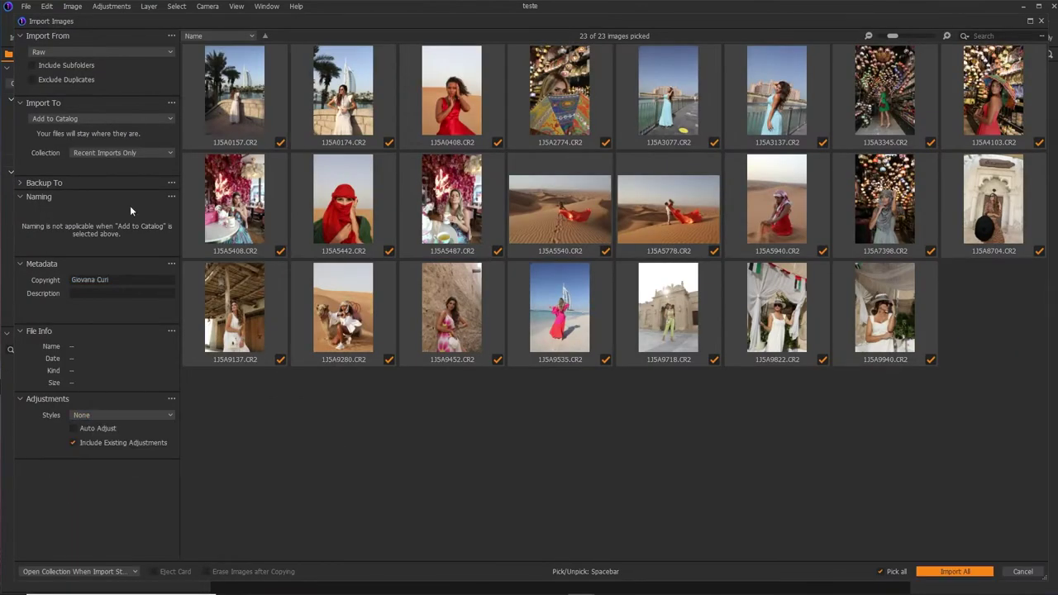
pyautogui.click(957, 571)
pyautogui.scroll(-5, 1034, 372)
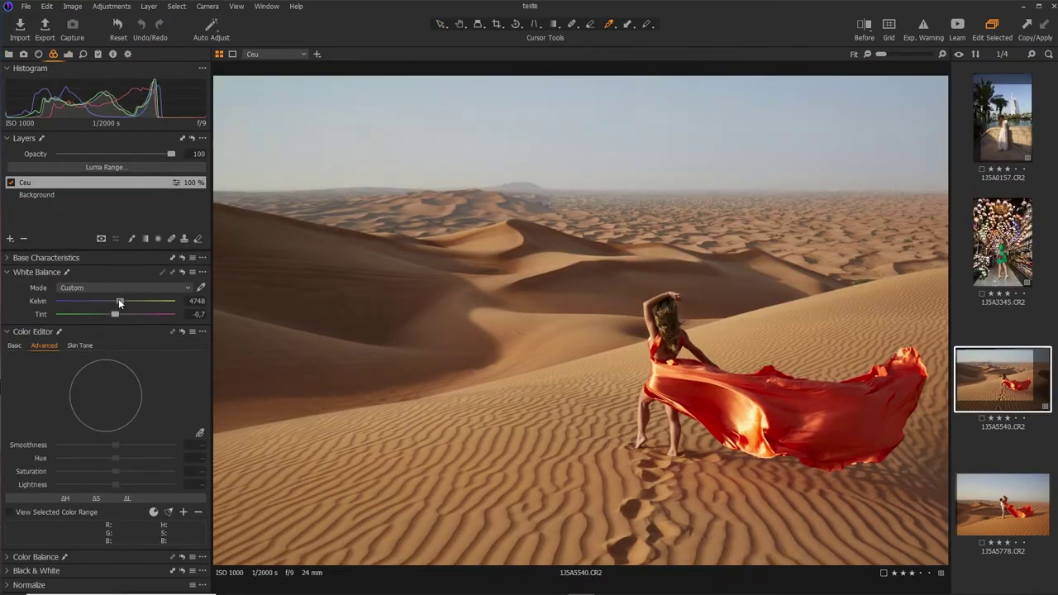
# Step: Add a gradient-mask adjustment layer, then brighten the Background layer with the curve's white point
pyautogui.press('g')
pyautogui.moveTo(599, 567); pyautogui.dragTo(603, 175)
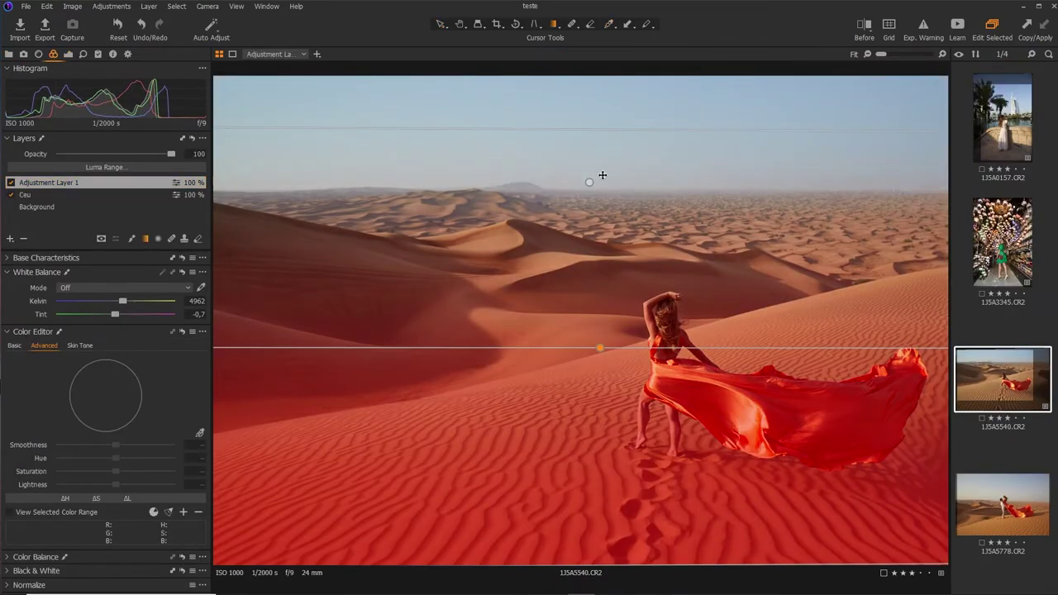
pyautogui.click(68, 54)
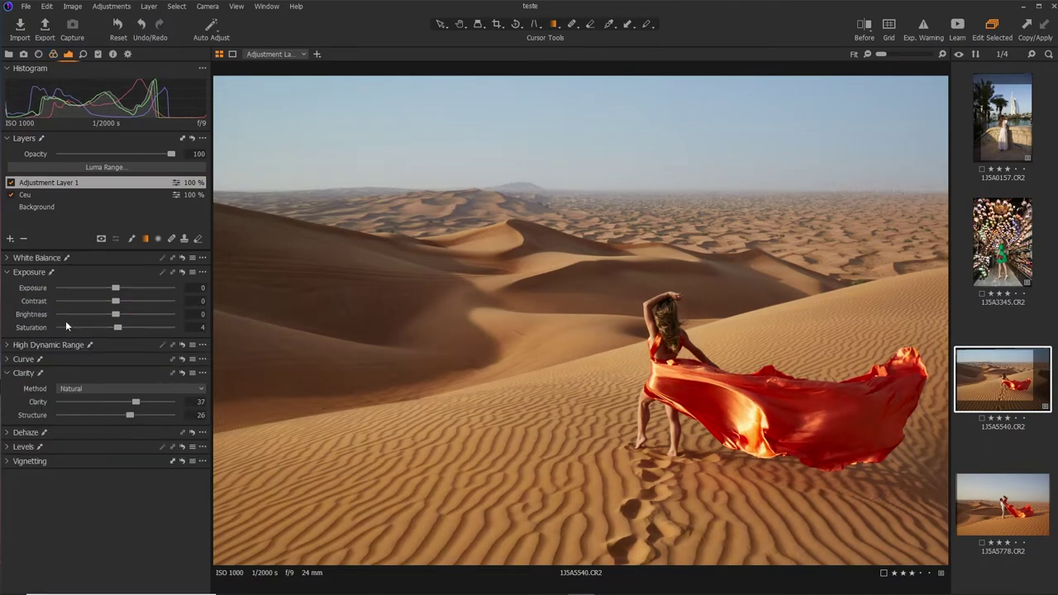
pyautogui.click(37, 207)
pyautogui.click(23, 358)
pyautogui.moveTo(174, 383); pyautogui.dragTo(168, 378)
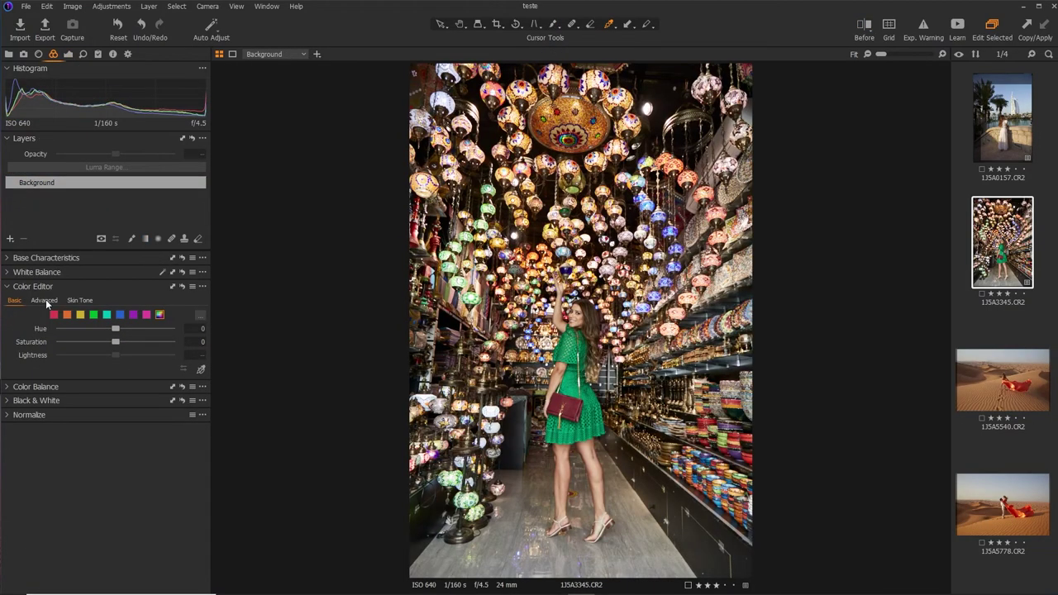
# Step: Sample the green dress in the advanced Color Editor and view only that colour range
pyautogui.click(45, 301)
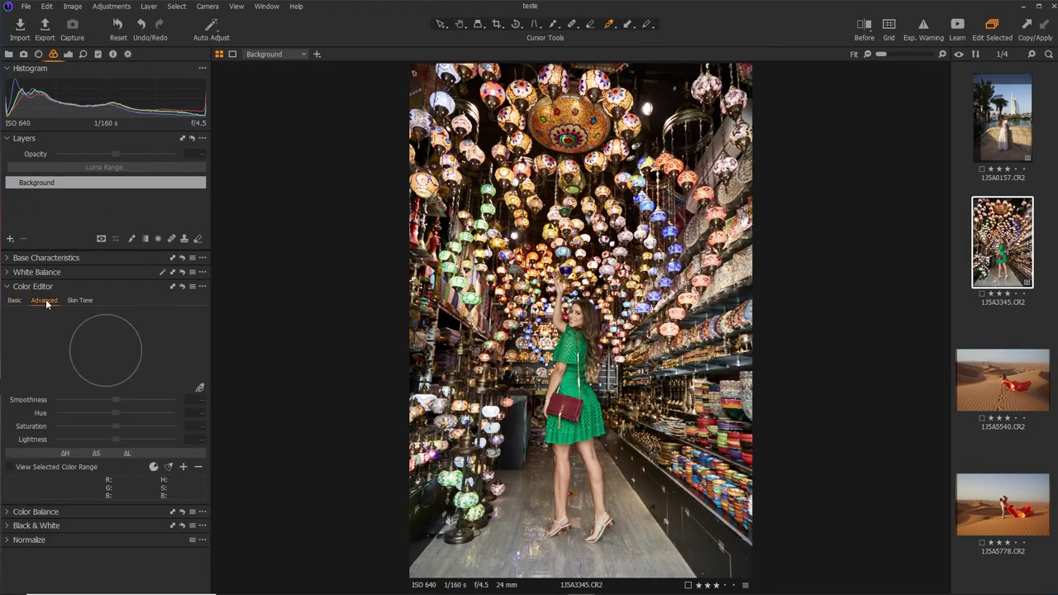
pyautogui.click(197, 389)
pyautogui.click(579, 387)
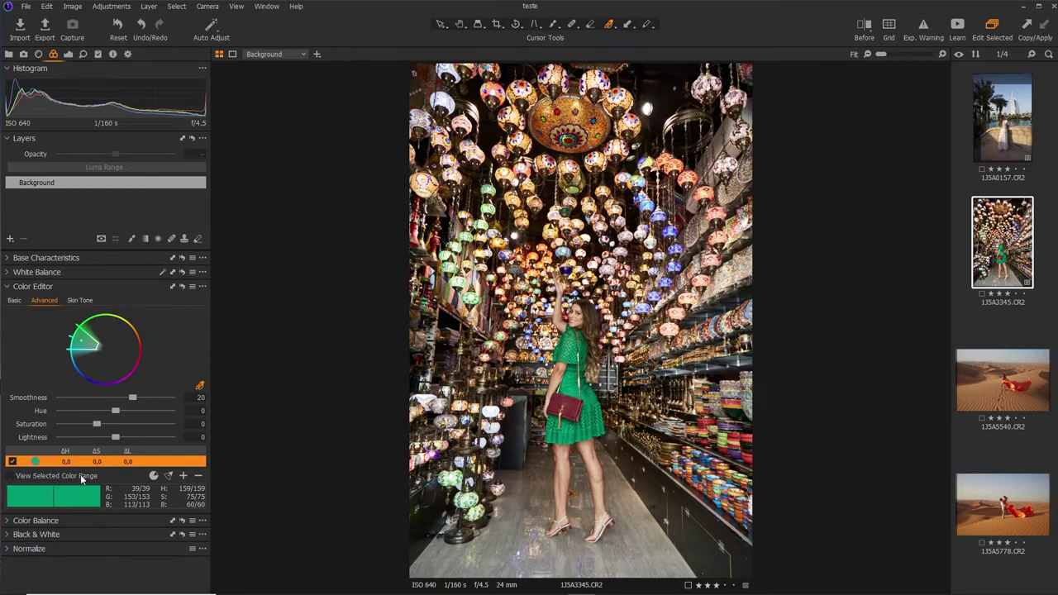
pyautogui.click(10, 476)
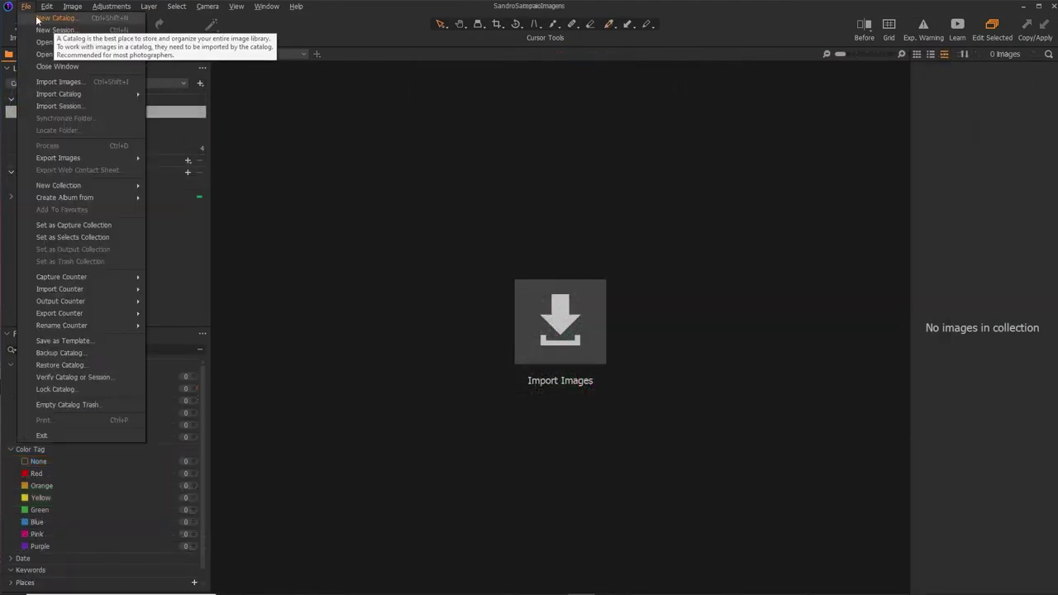
# Step: Name the new catalog 'teste', choose the Blank template, and confirm creation
pyautogui.click(53, 18)
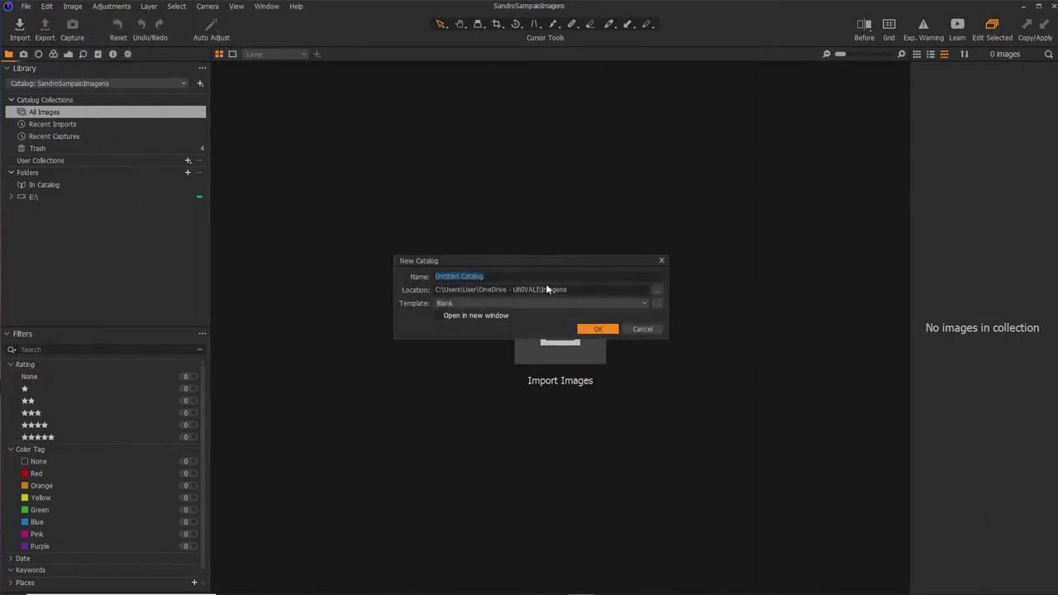
pyautogui.write('t')
pyautogui.write('este')
pyautogui.click(501, 303)
pyautogui.click(495, 312)
pyautogui.click(606, 330)
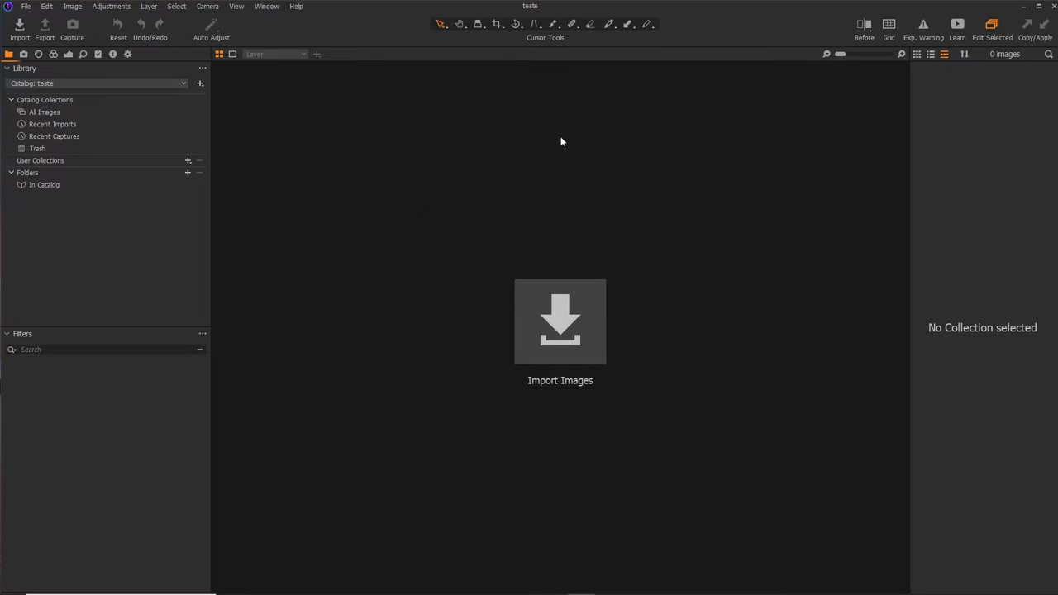
# Step: Load the Desktop > Capture > Raw folder as the import source for review
pyautogui.click(562, 343)
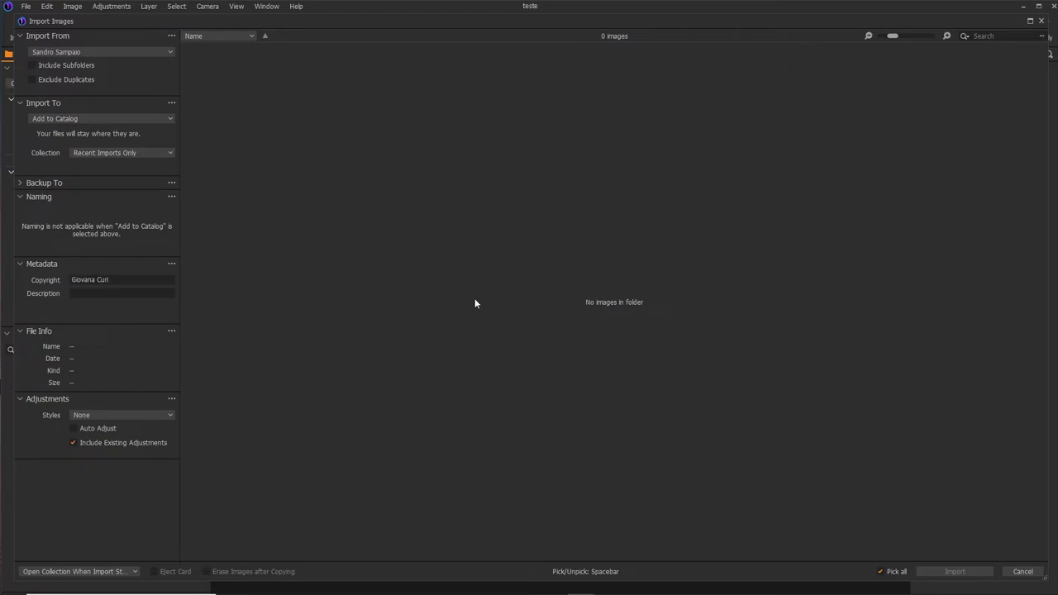
pyautogui.click(61, 52)
pyautogui.click(66, 82)
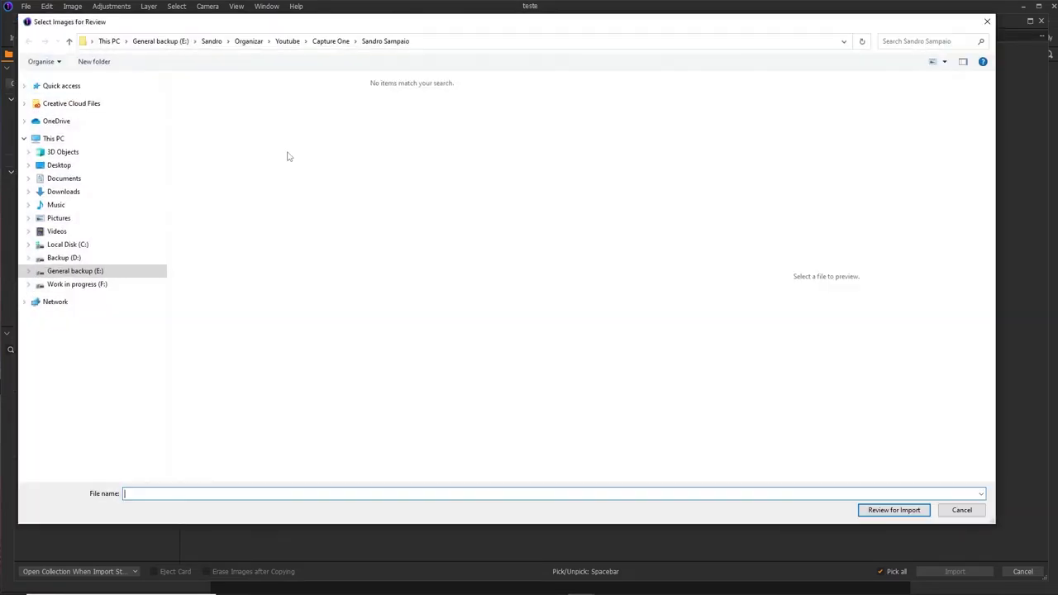
pyautogui.click(56, 164)
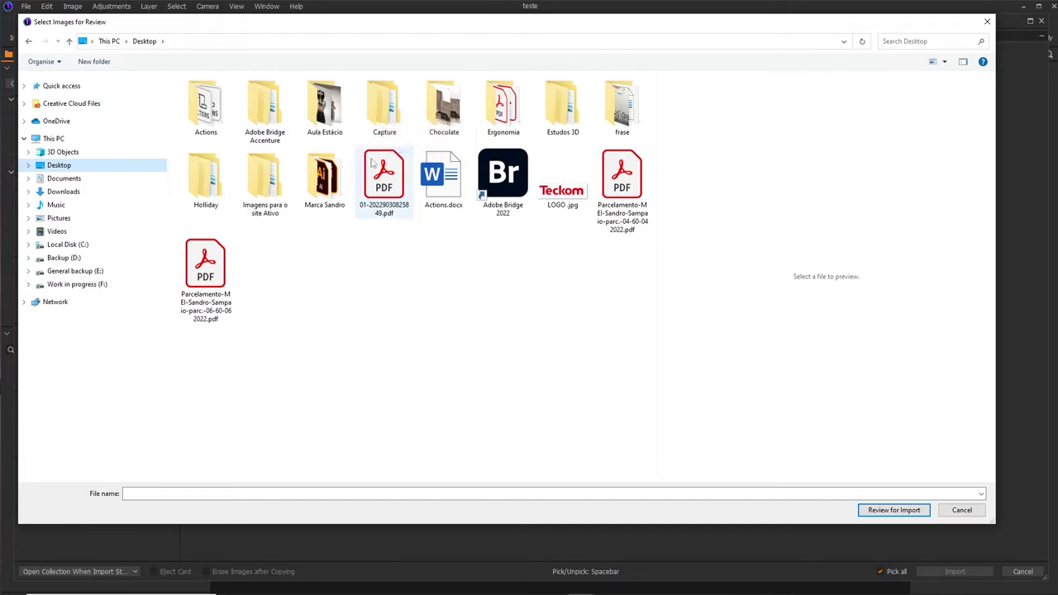
pyautogui.doubleClick(385, 121)
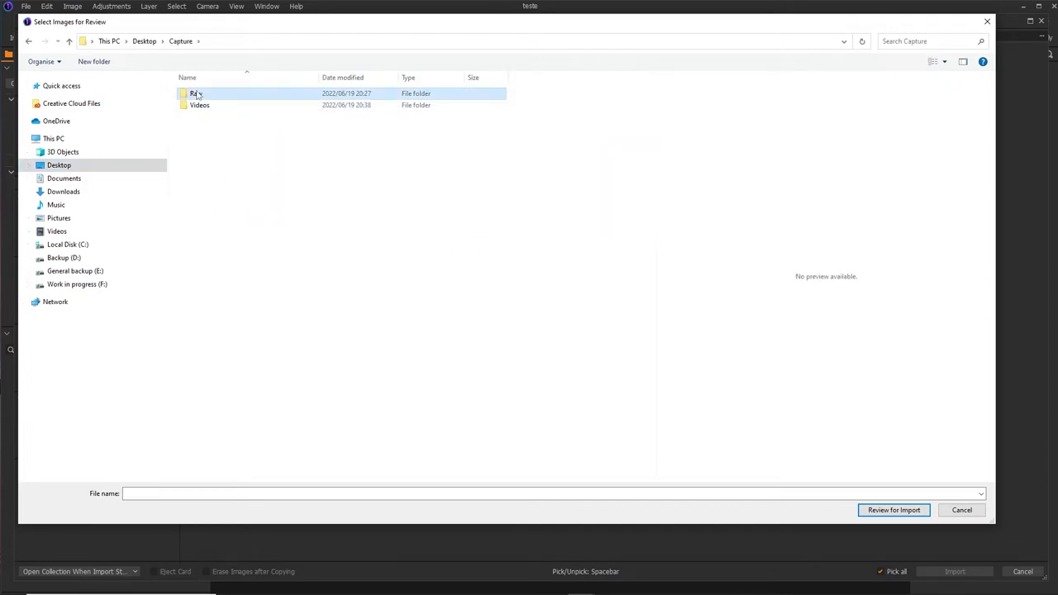
pyautogui.doubleClick(196, 94)
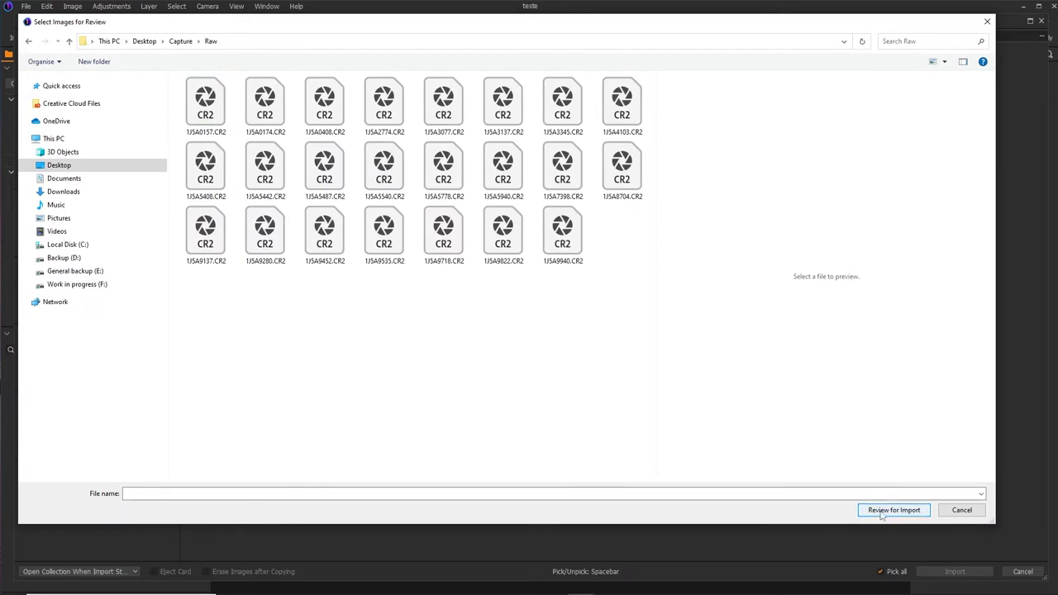
pyautogui.click(883, 510)
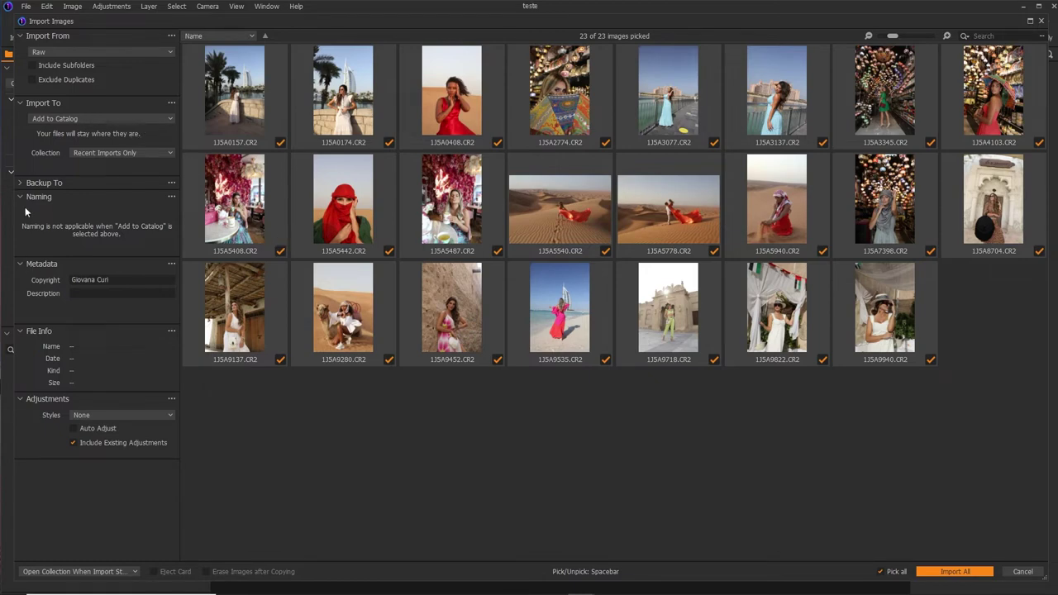
# Step: Check the backup and copyright options, leave styles at None, and import all 23 photos
pyautogui.click(20, 183)
pyautogui.press('Tab')
pyautogui.click(110, 418)
pyautogui.moveTo(109, 444)
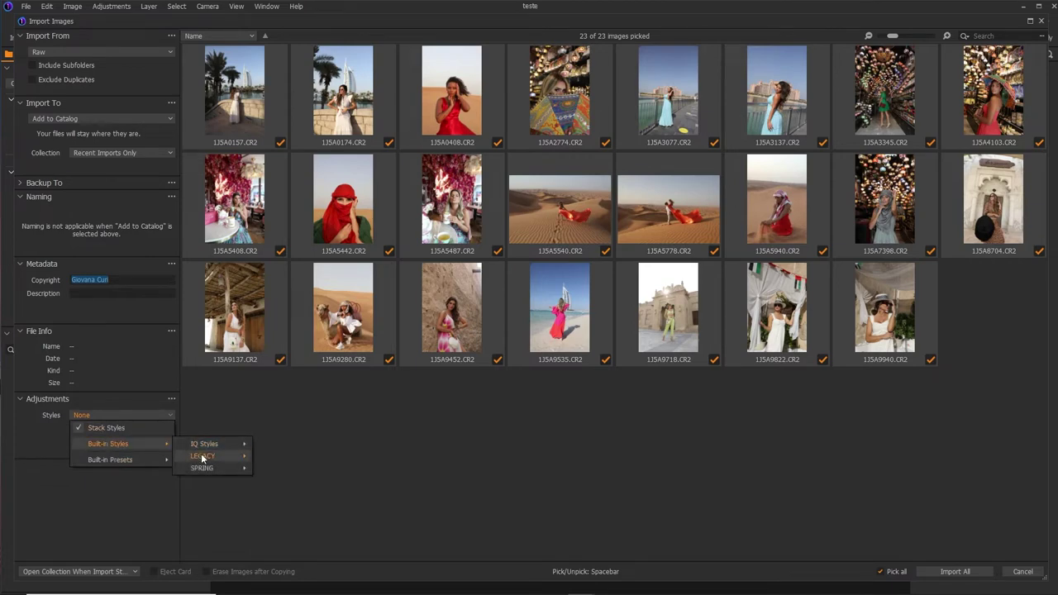
pyautogui.moveTo(203, 456)
pyautogui.click(64, 496)
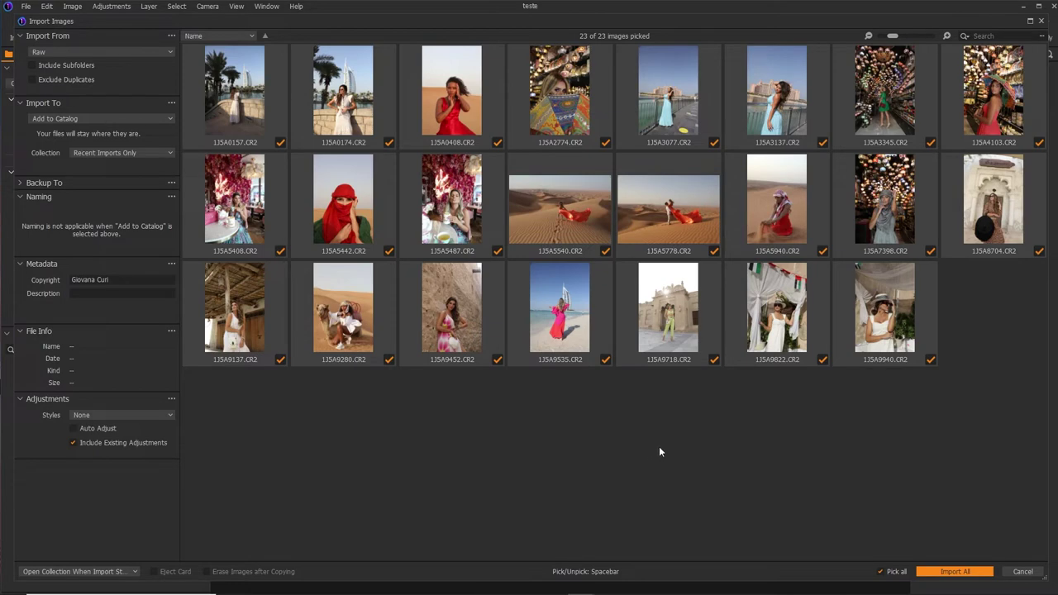
pyautogui.click(958, 572)
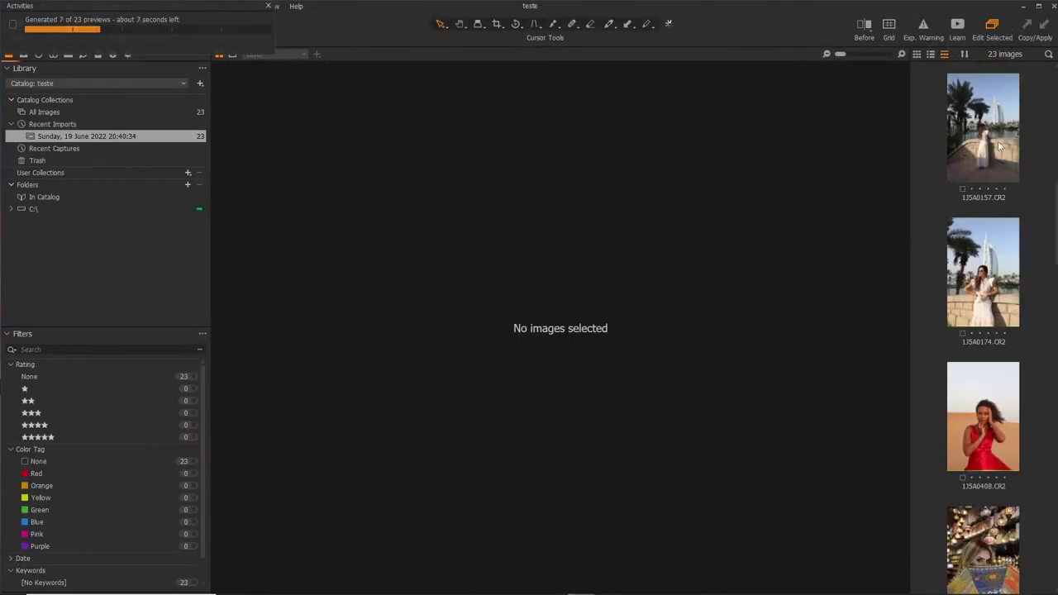
pyautogui.click(983, 128)
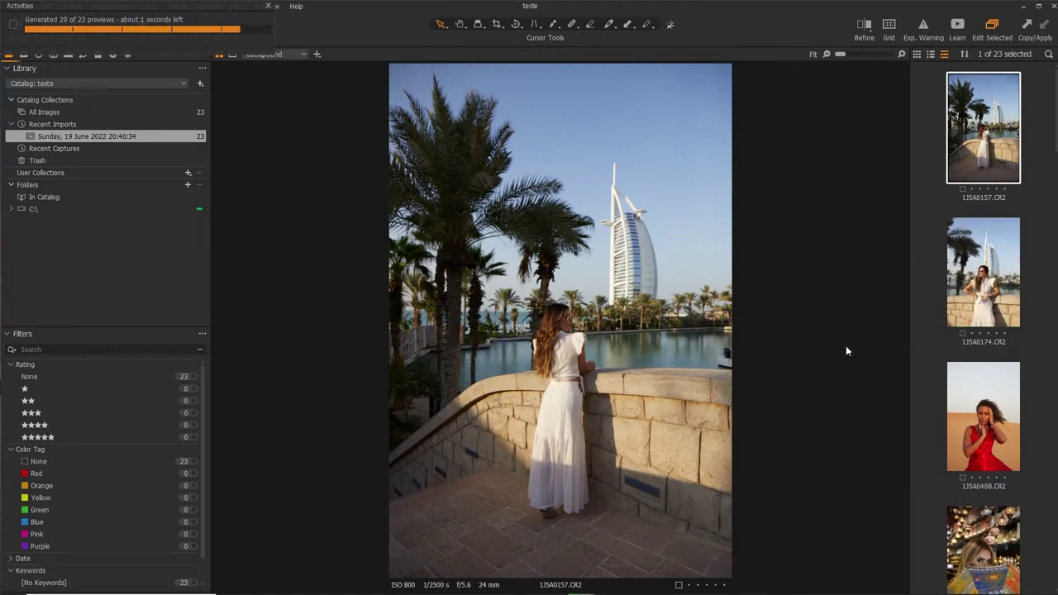
pyautogui.hotkey('ctrl', 'a')
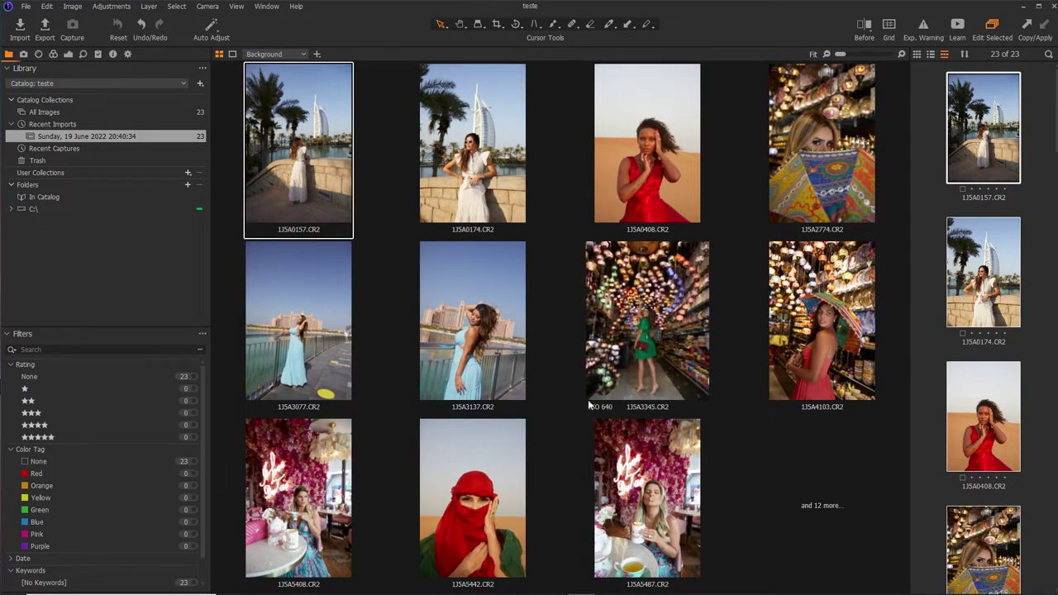
pyautogui.moveTo(647, 321)
pyautogui.click(500, 181)
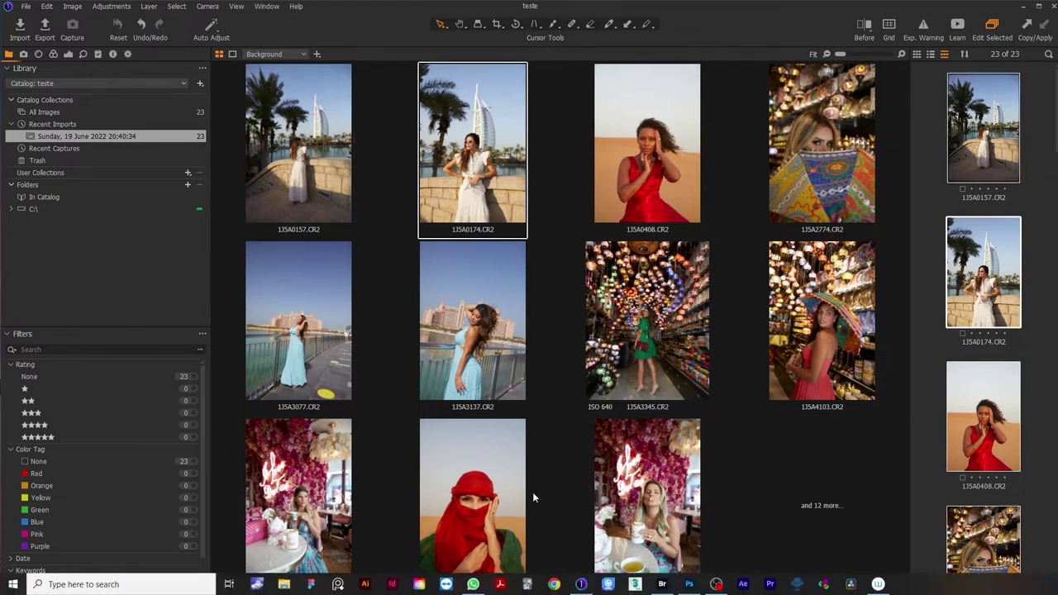
pyautogui.click(916, 358)
pyautogui.click(959, 318)
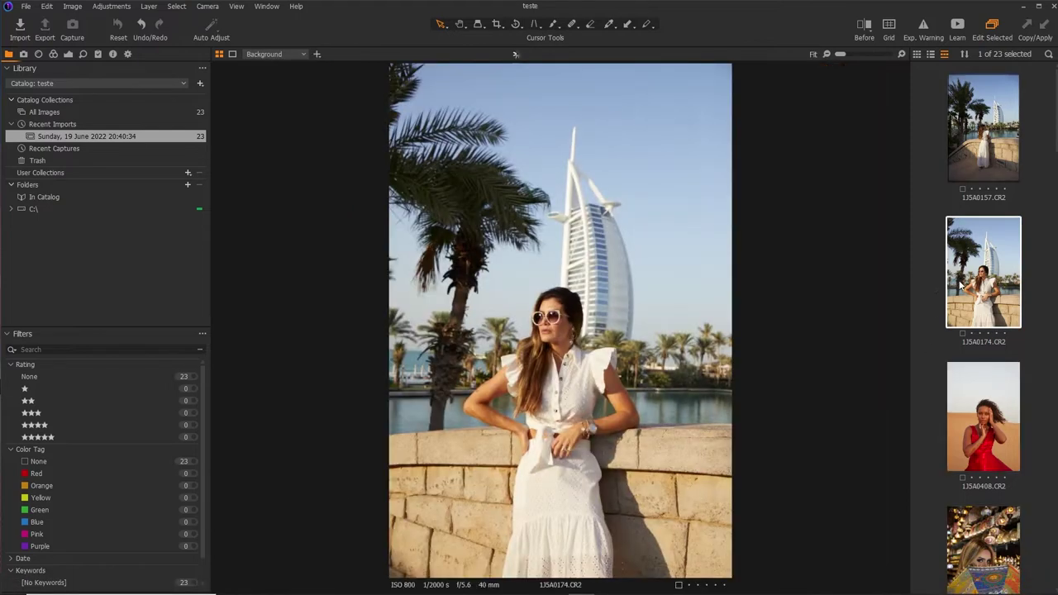
# Step: Undo the last selection, reselect photo 1J5A0174, and select the Raw folder under C:\
pyautogui.click(141, 24)
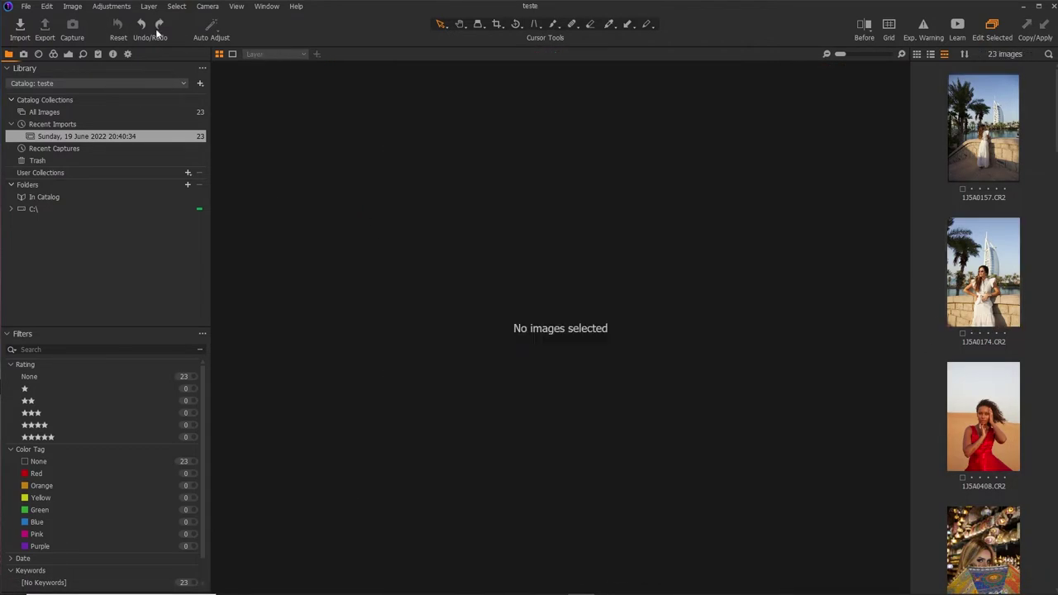
pyautogui.click(969, 315)
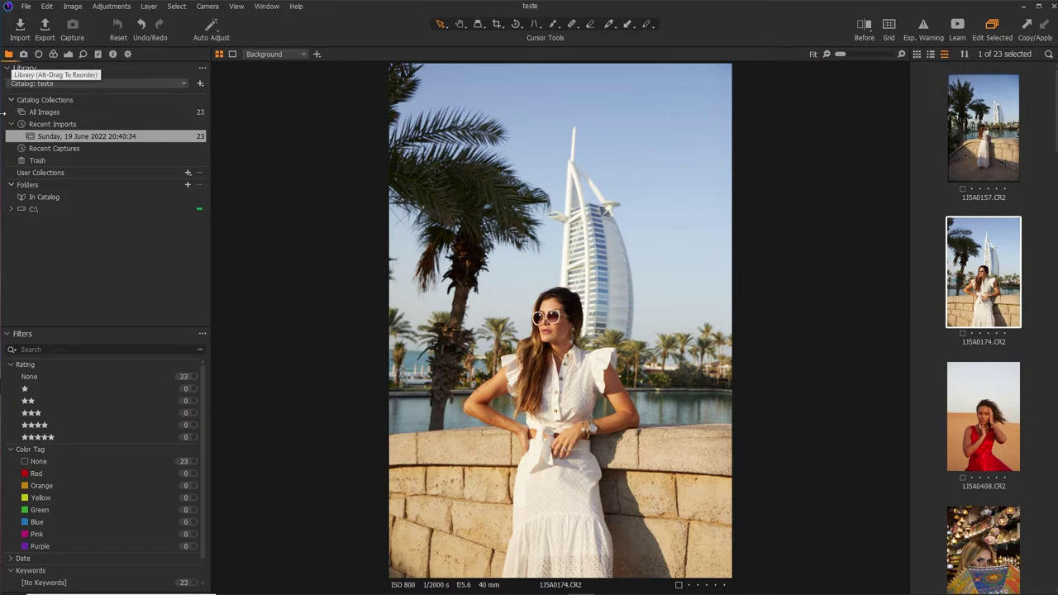
pyautogui.click(12, 211)
pyautogui.click(47, 218)
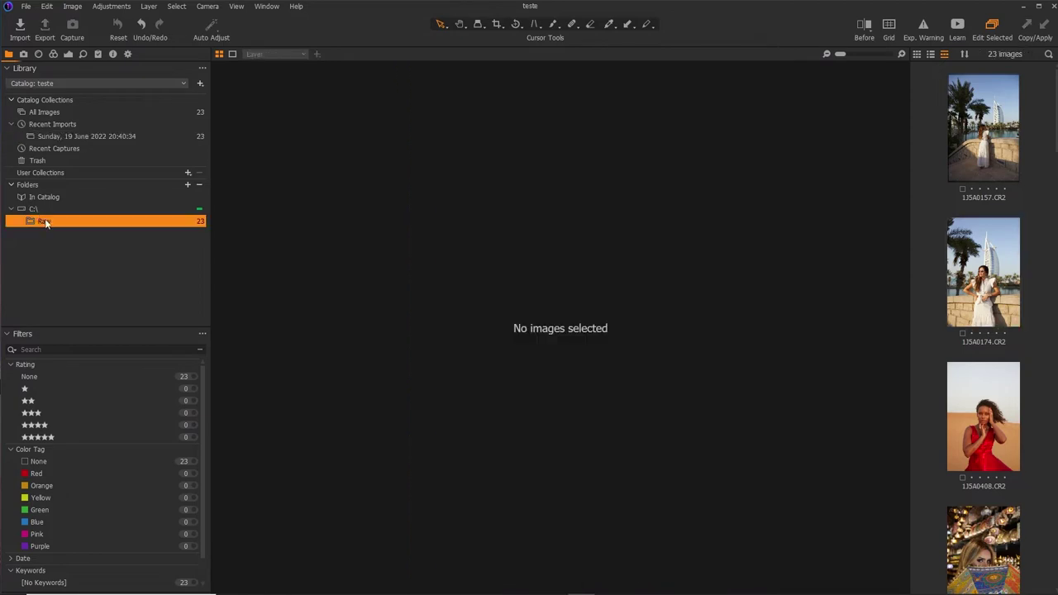
# Step: Show the Raw folder's full hierarchy, then hide the C:\ folder hierarchy again
pyautogui.rightClick(48, 220)
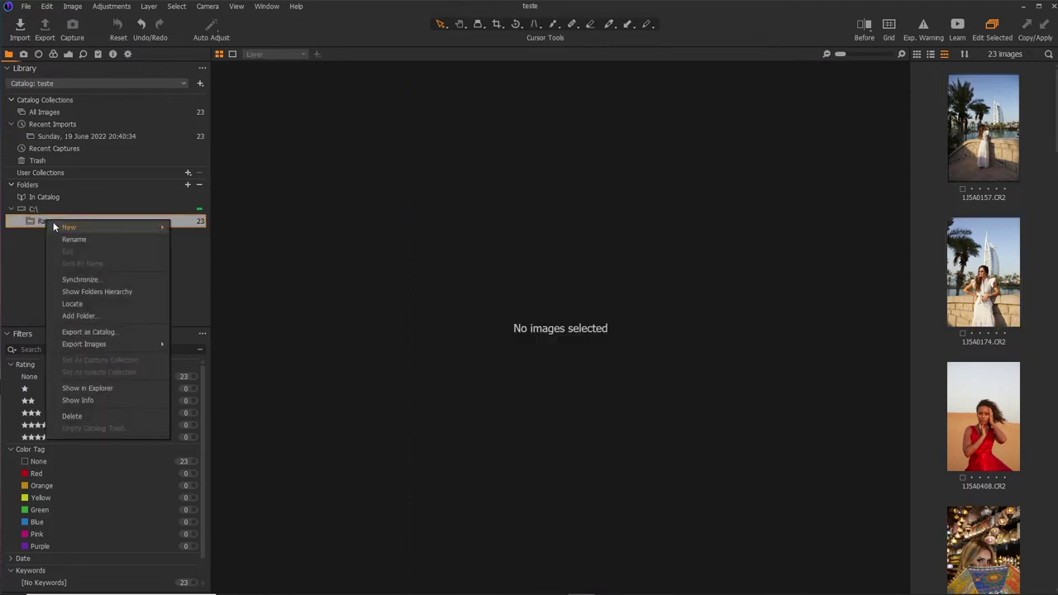
pyautogui.click(83, 293)
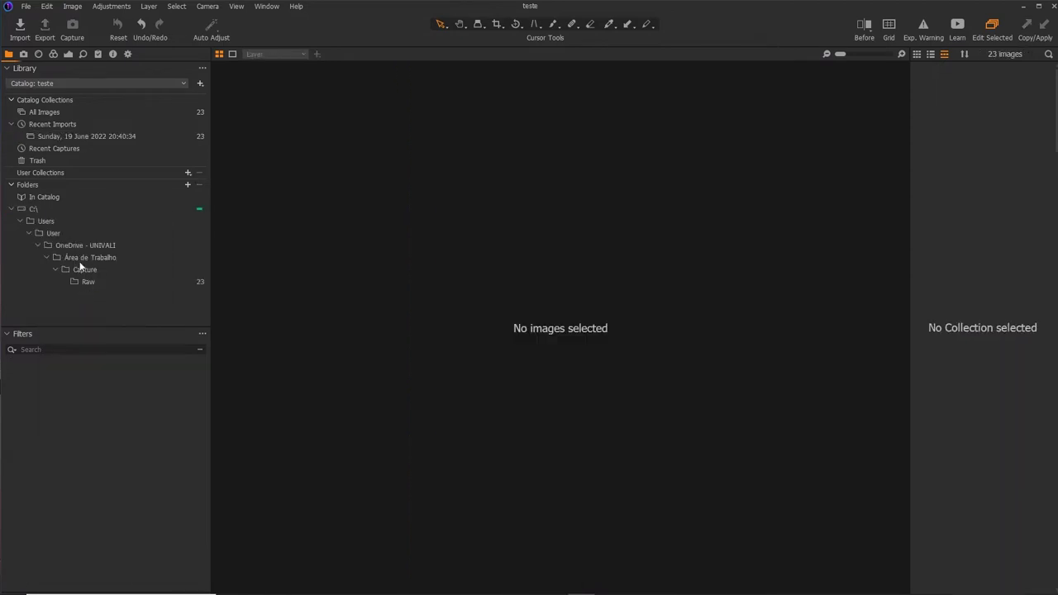
pyautogui.rightClick(38, 208)
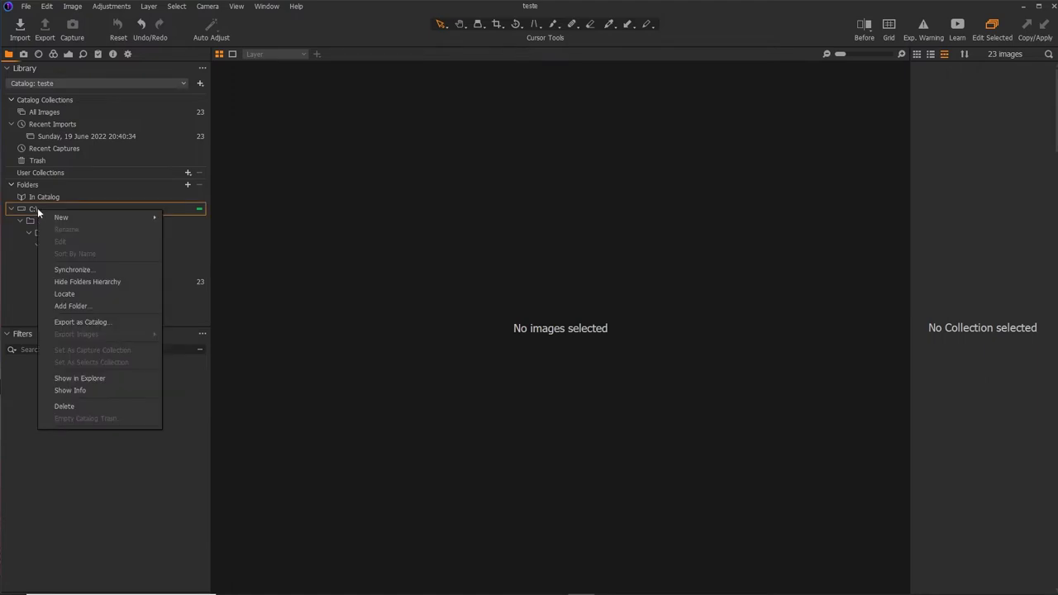
pyautogui.click(71, 281)
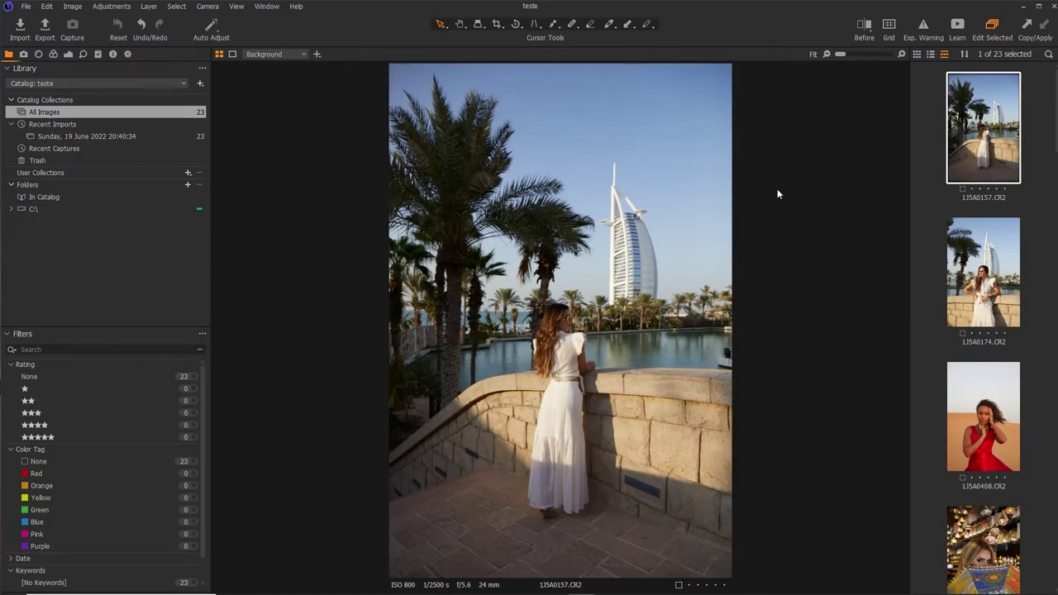
# Step: Rate 1J5A0157 and the lantern-shop photo 1J5A3345 three stars, adjusting the browser layout
pyautogui.click(988, 188)
pyautogui.moveTo(909, 269); pyautogui.dragTo(676, 273)
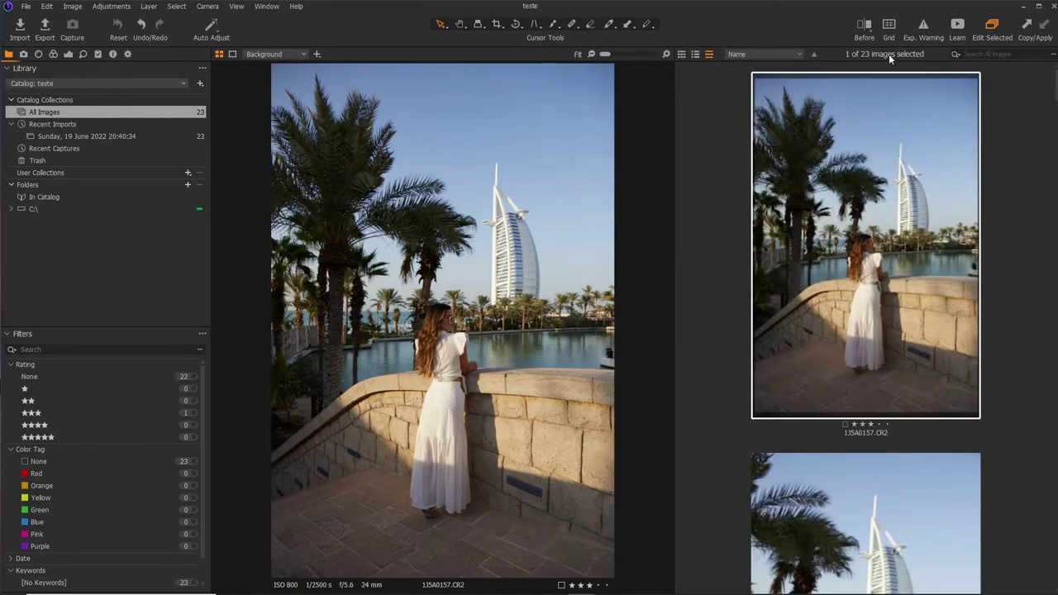
pyautogui.click(681, 53)
pyautogui.scroll(-5, 939, 368)
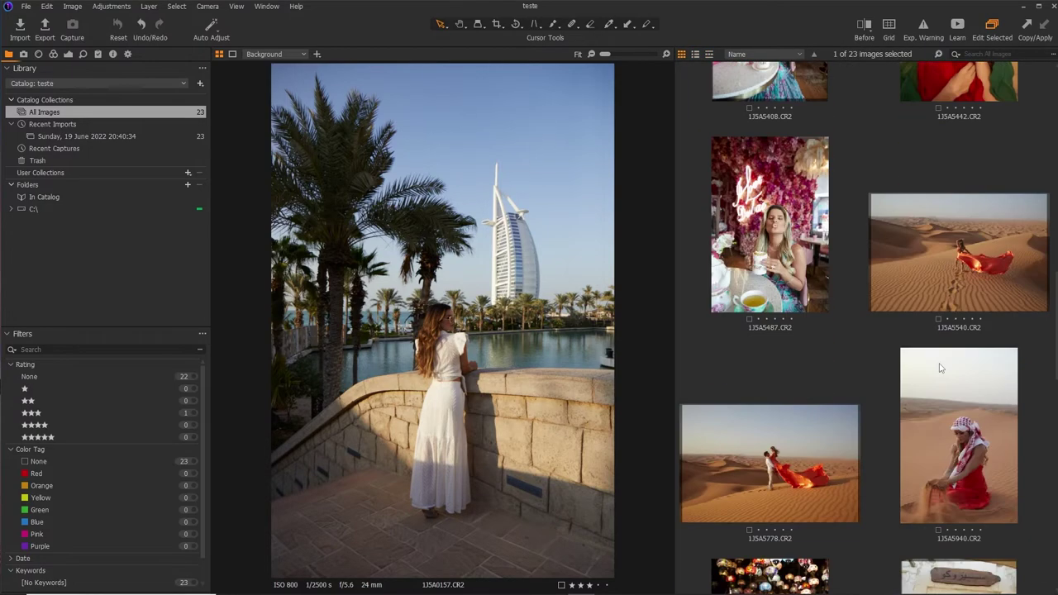
pyautogui.moveTo(675, 271); pyautogui.dragTo(966, 270)
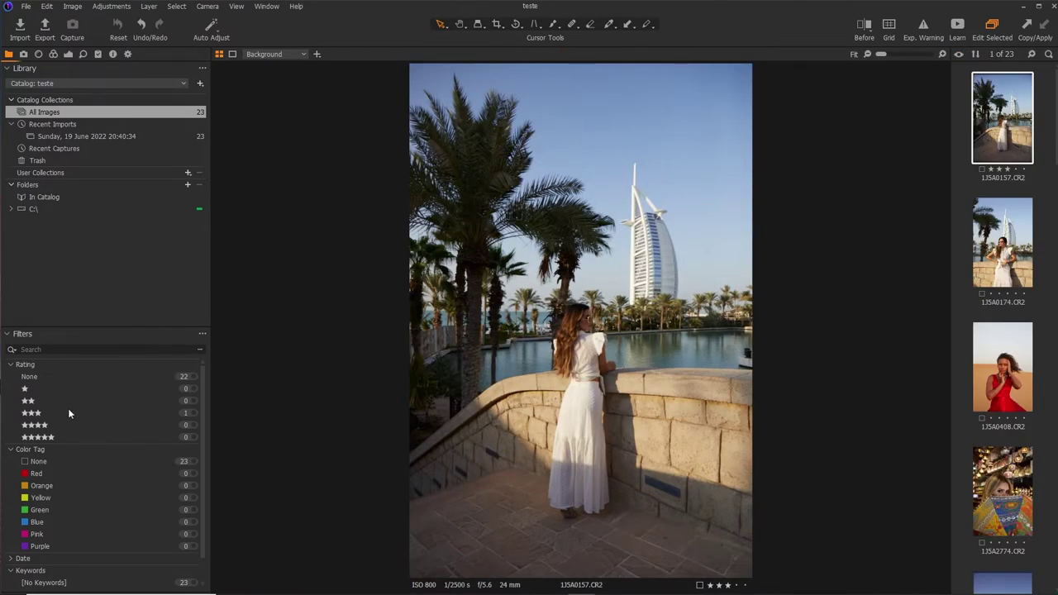
pyautogui.scroll(-3, 1003, 306)
pyautogui.scroll(-3, 1003, 305)
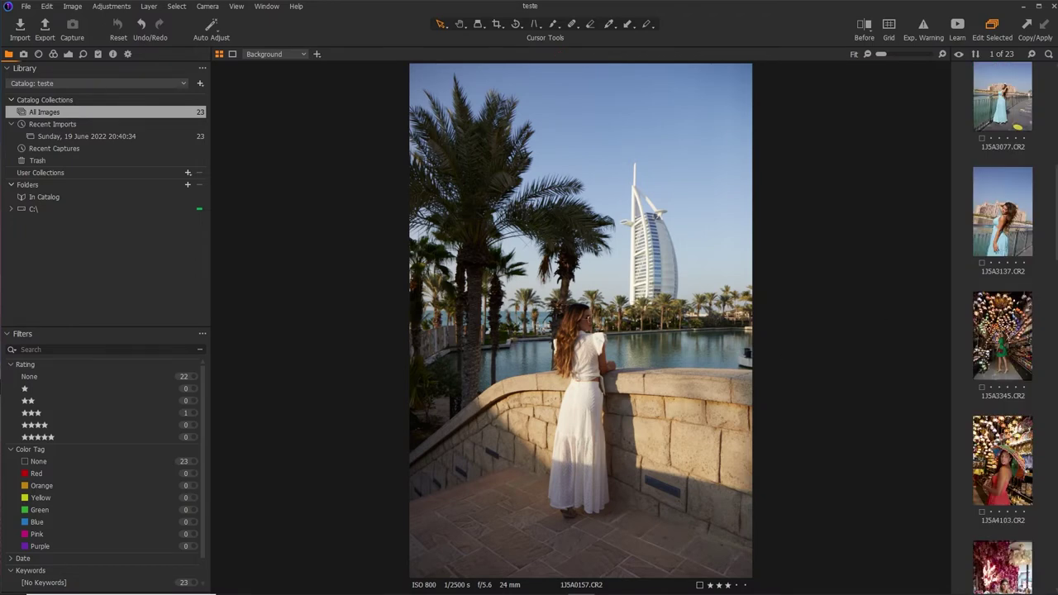
pyautogui.click(1008, 368)
pyautogui.click(1010, 387)
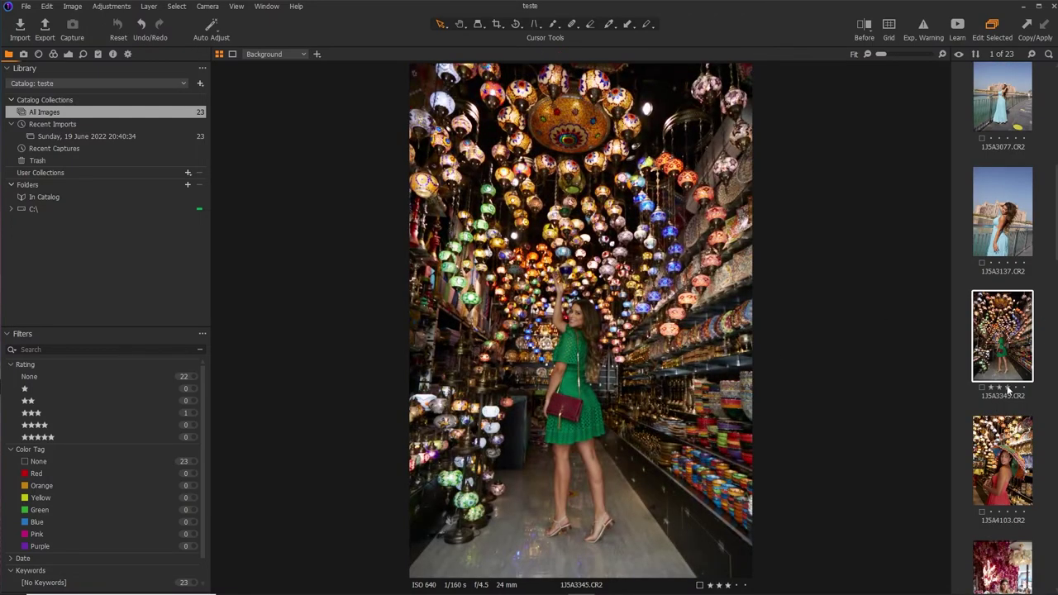
# Step: Filter to unrated images and rate the desert photo 1J5A5540 three stars
pyautogui.click(194, 412)
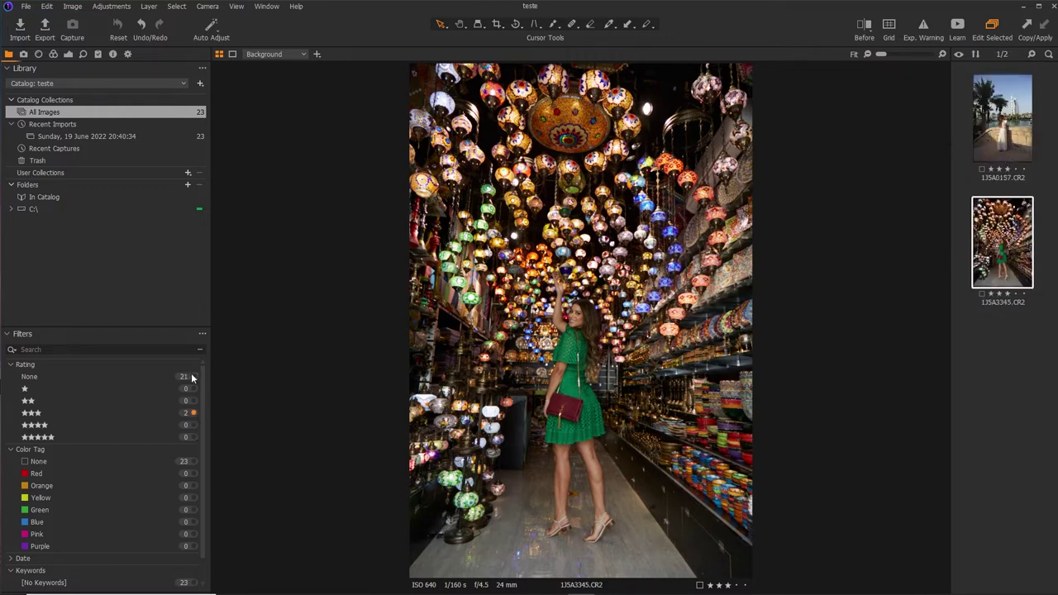
pyautogui.click(35, 377)
pyautogui.scroll(-2, 1030, 355)
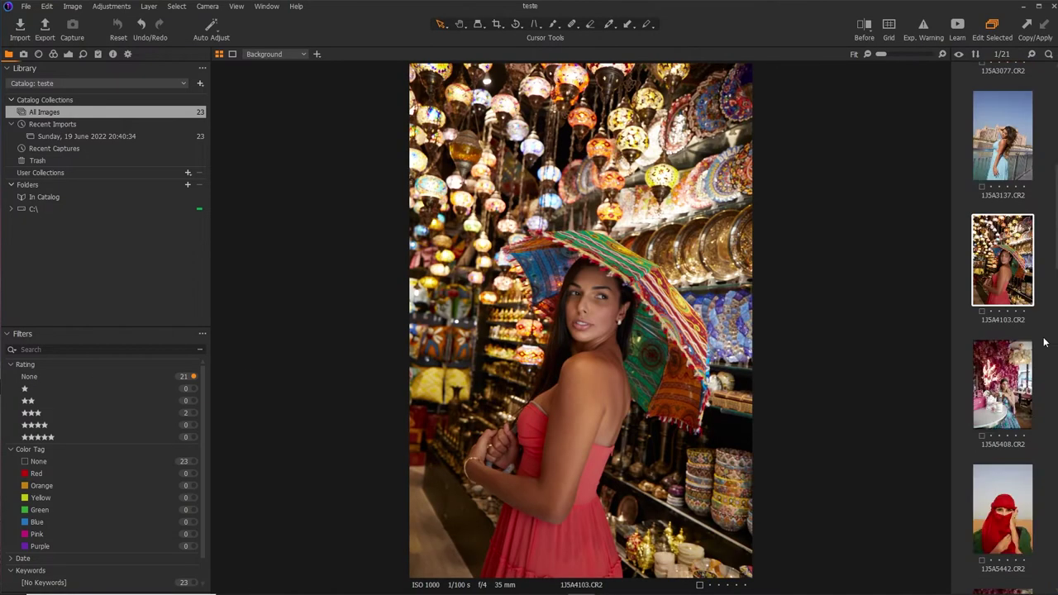
pyautogui.scroll(-3, 1042, 342)
pyautogui.click(1009, 420)
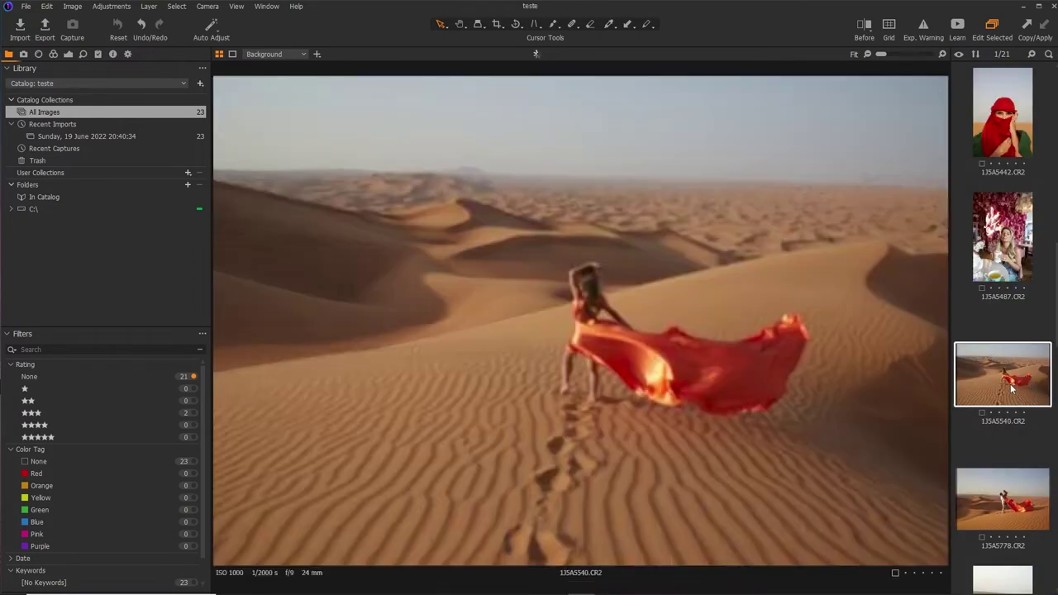
pyautogui.press('3')
pyautogui.press('3')
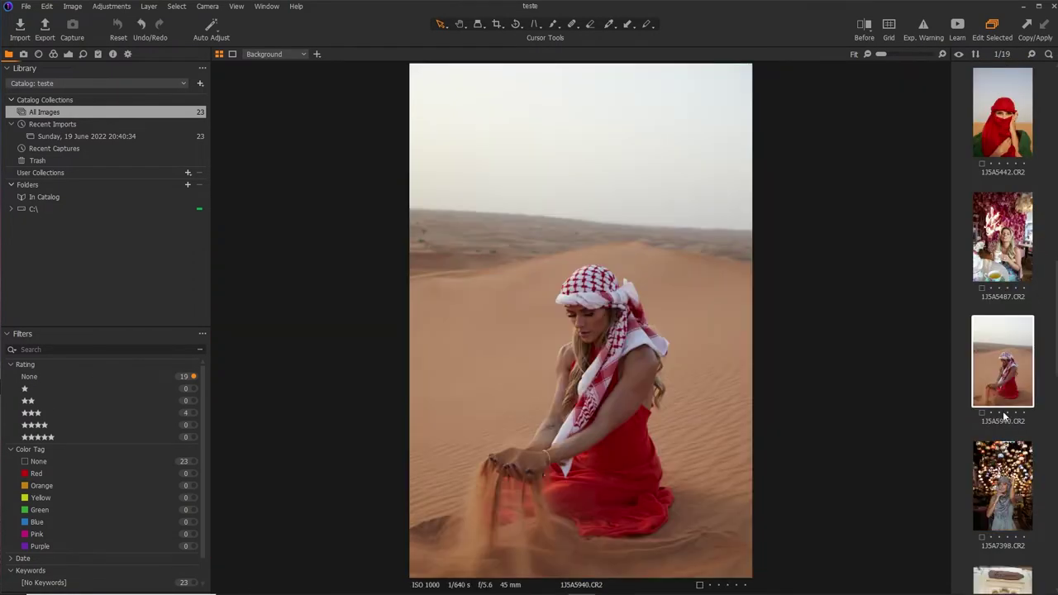
# Step: Filter the browser to 3-star images only and collapse the Rating filter
pyautogui.click(193, 413)
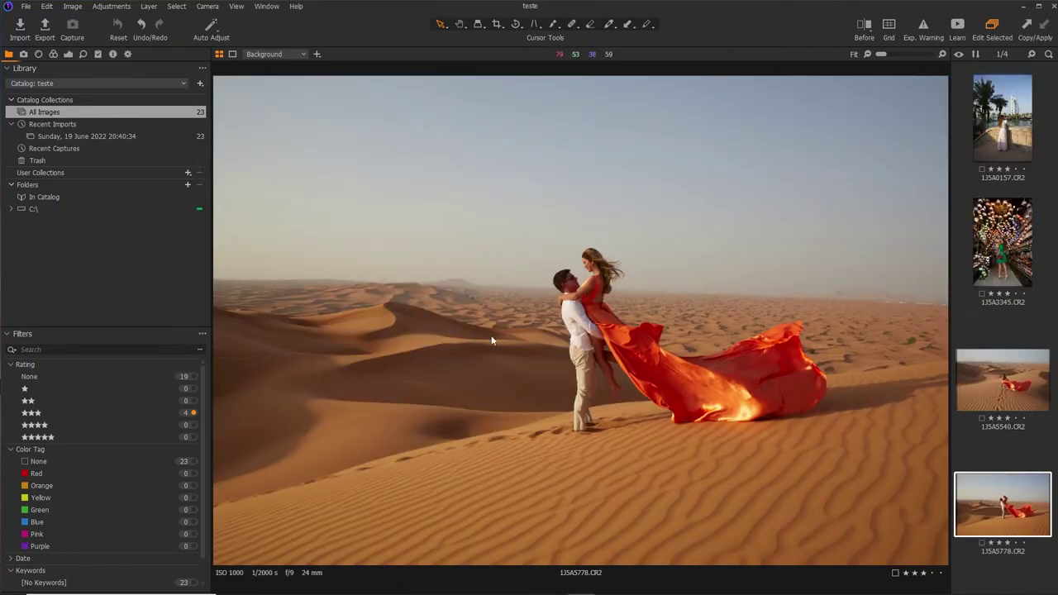
pyautogui.click(10, 365)
pyautogui.click(23, 55)
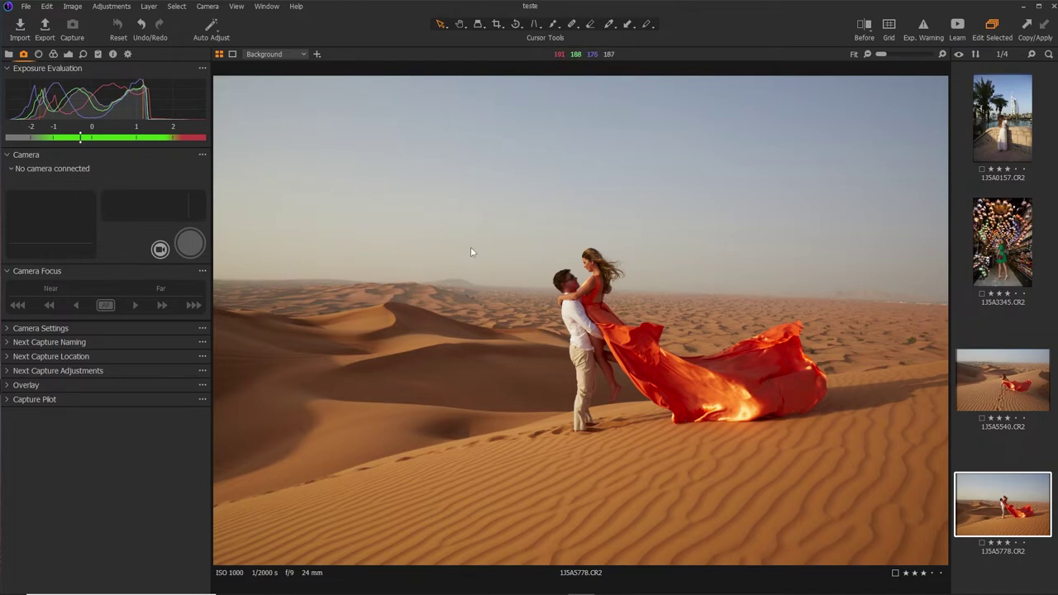
# Step: Look through the Lens tools, toggling Purple Fringing and expanding Keystone and Rotation & Flip
pyautogui.click(38, 54)
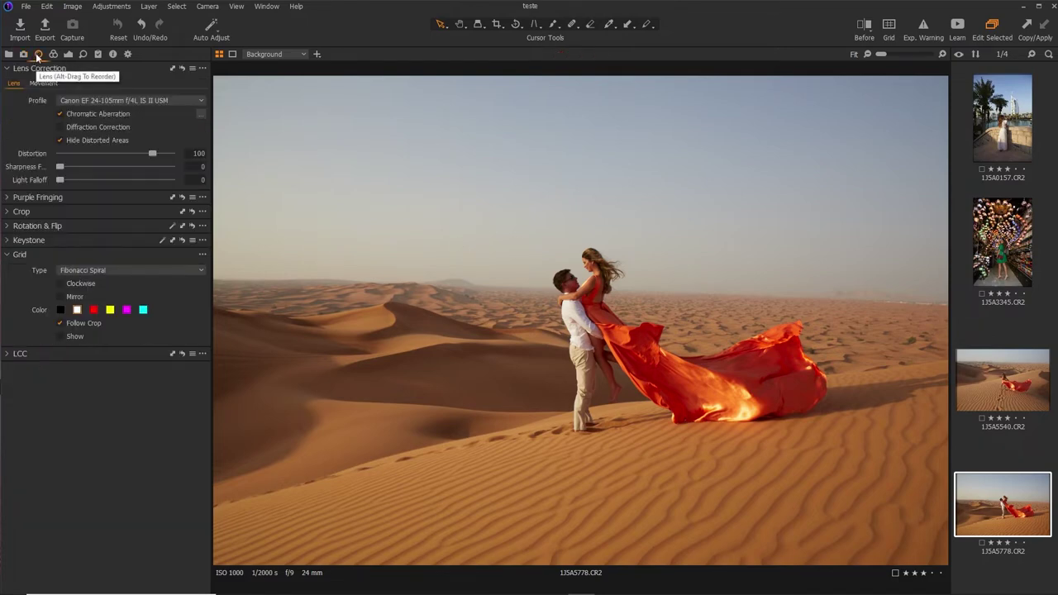
pyautogui.click(7, 197)
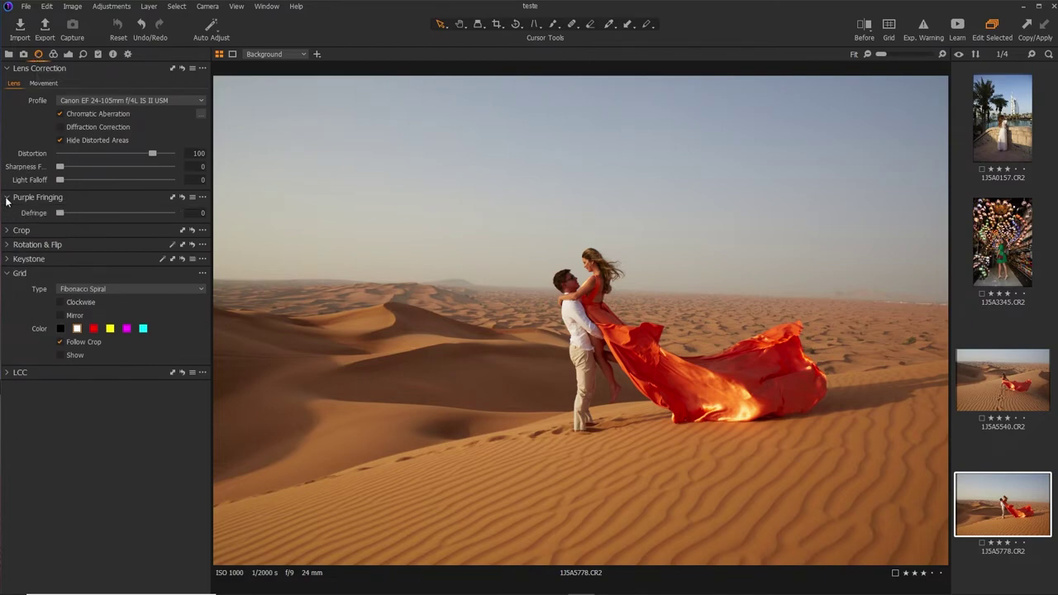
pyautogui.click(7, 198)
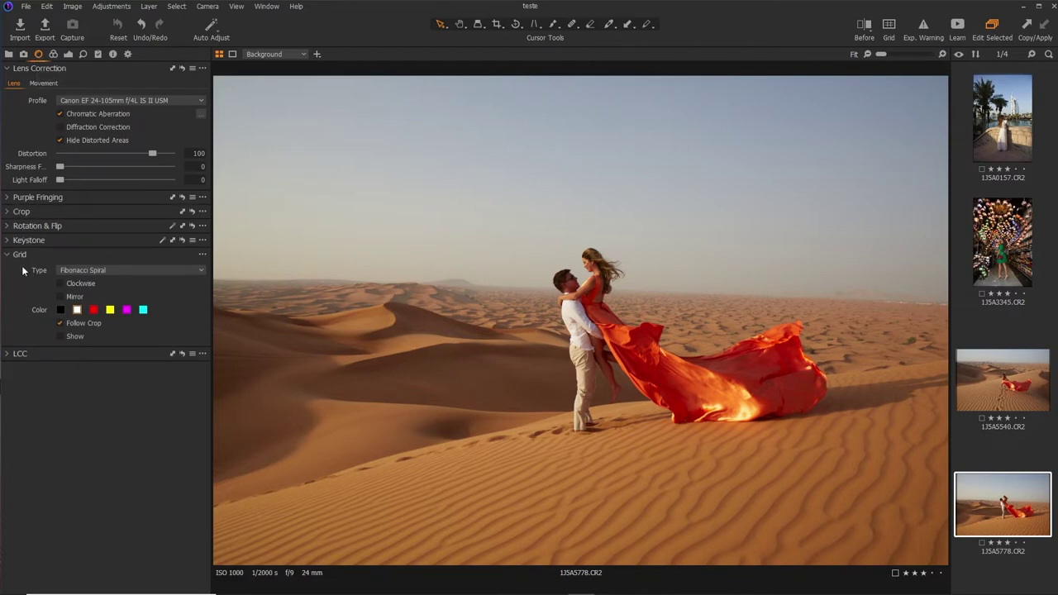
pyautogui.click(7, 240)
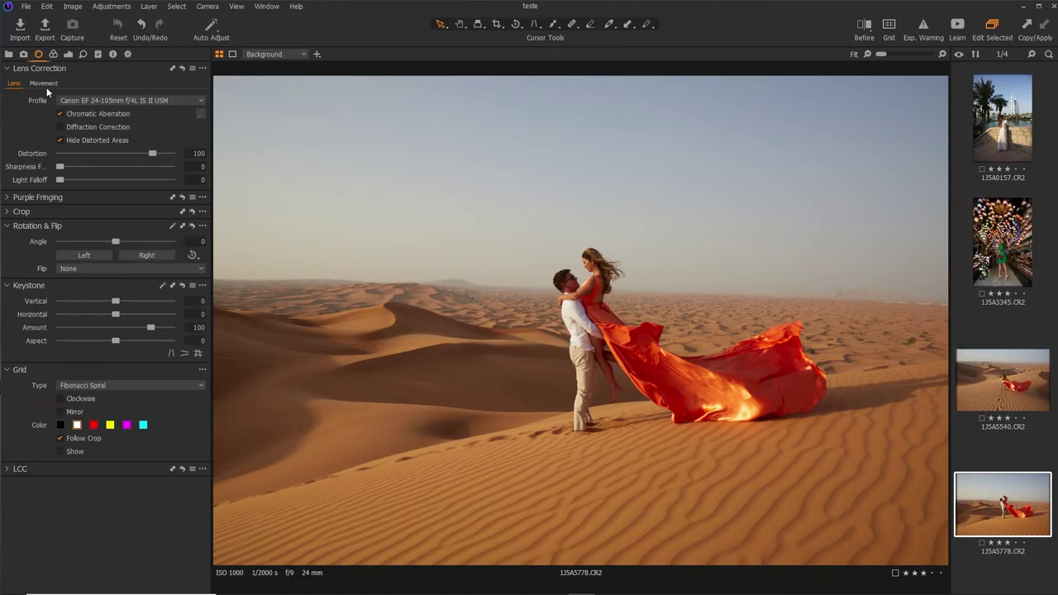
# Step: Collapse the Color Editor and Color Balance sections, expand Layers, and show the Exposure tools
pyautogui.click(53, 53)
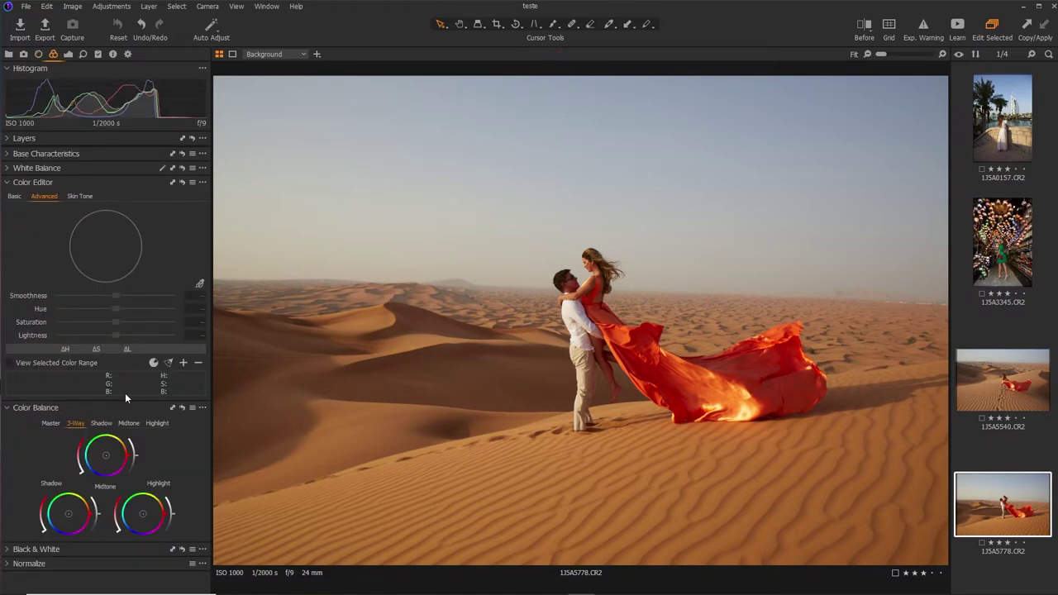
pyautogui.click(14, 197)
pyautogui.click(6, 183)
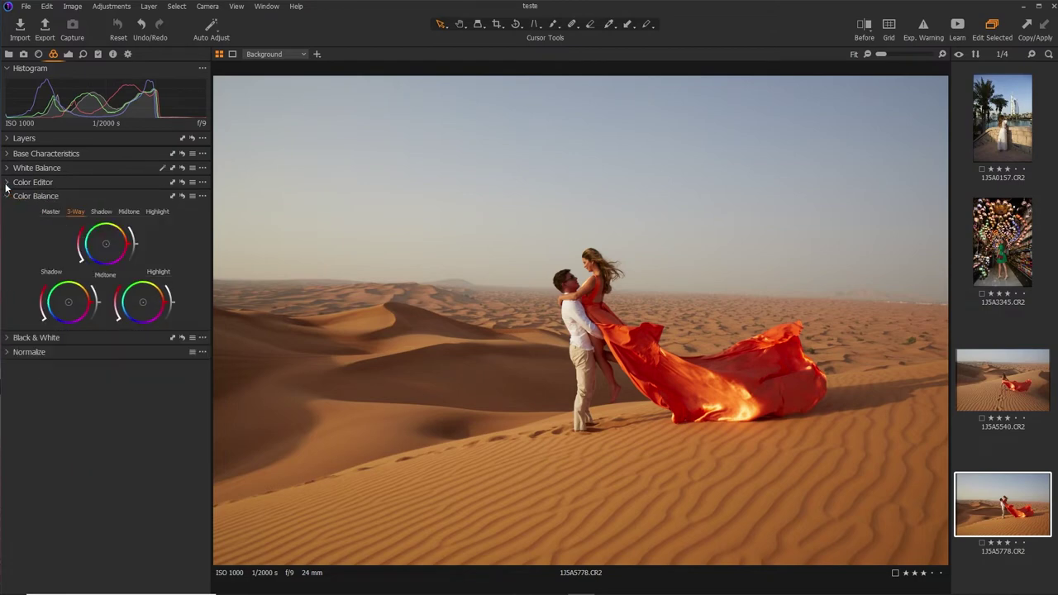
pyautogui.click(8, 196)
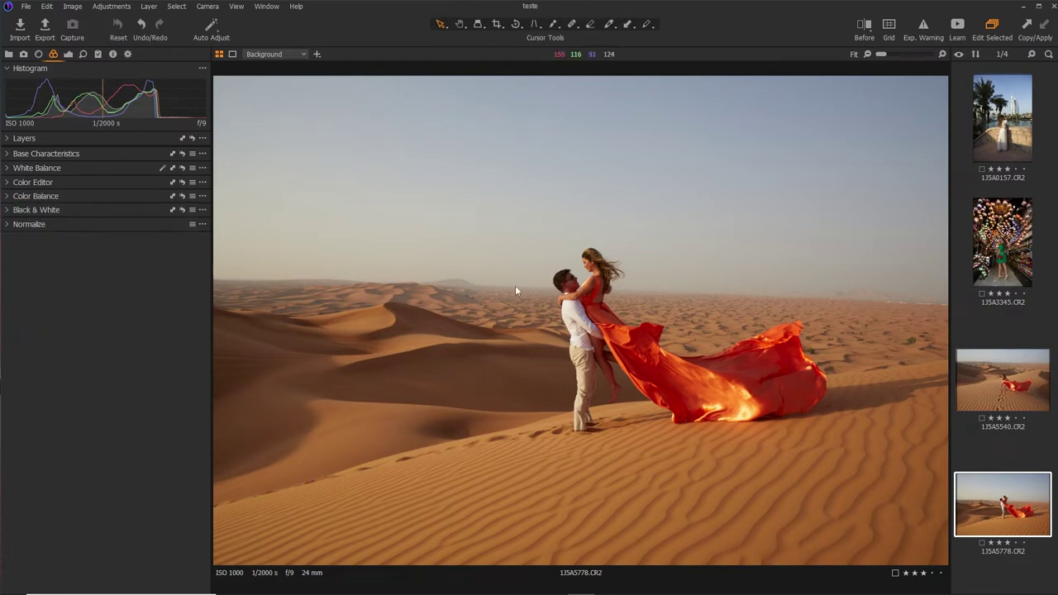
pyautogui.click(8, 139)
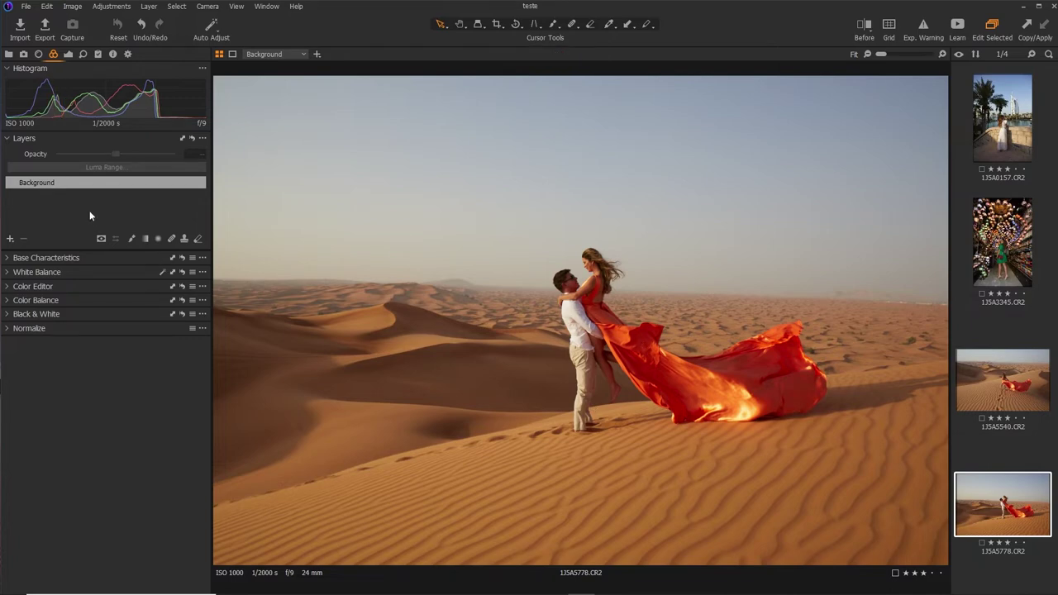
pyautogui.click(69, 55)
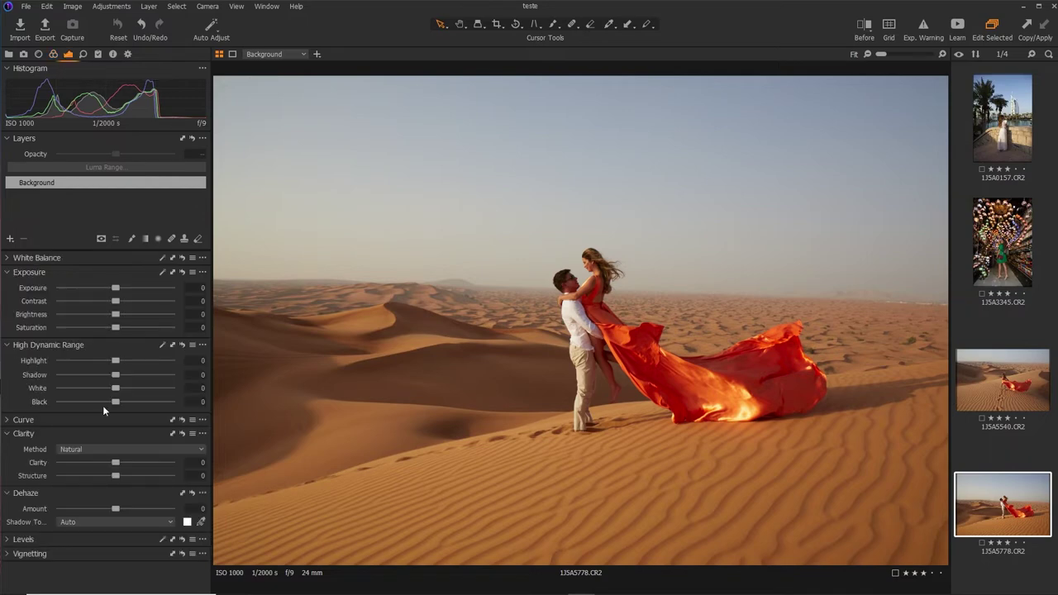
# Step: Collapse the Exposure, HDR, Clarity and Dehaze sections, check clarity methods, then view the Details tools
pyautogui.click(8, 273)
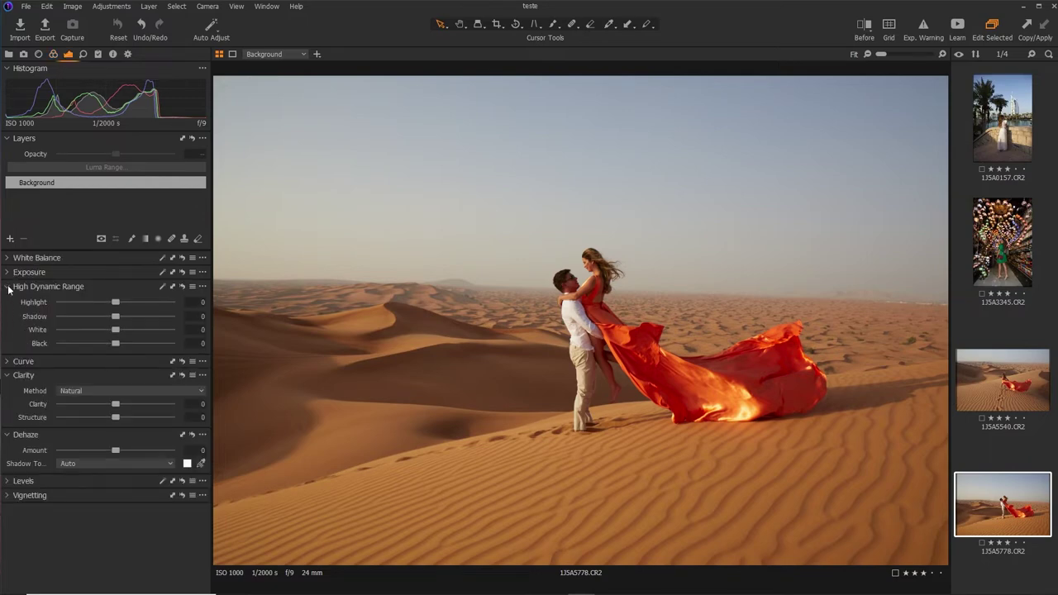
pyautogui.click(7, 287)
pyautogui.click(6, 315)
pyautogui.click(7, 330)
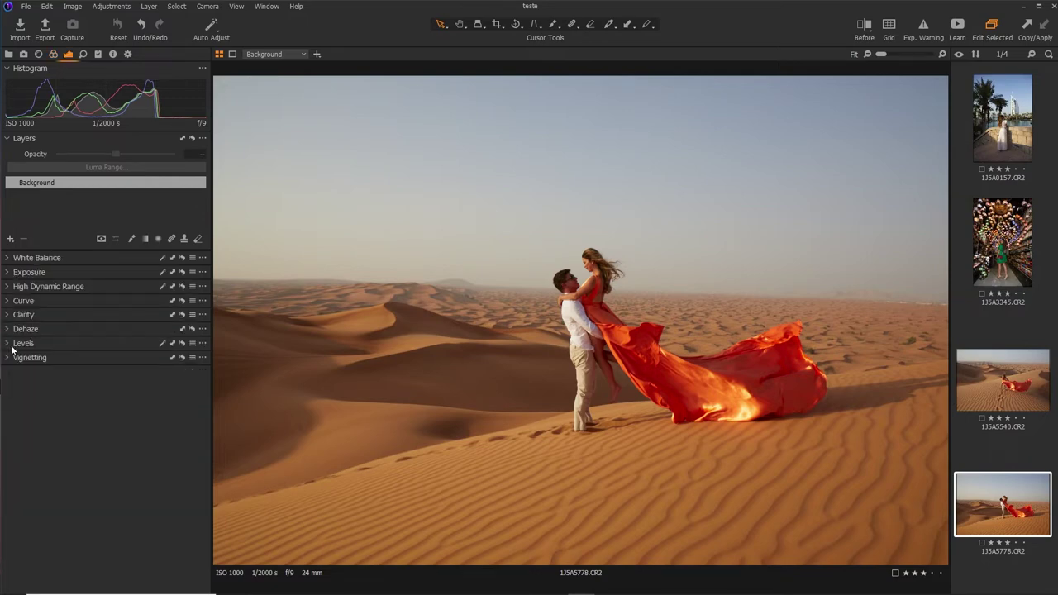
pyautogui.click(22, 316)
pyautogui.click(23, 316)
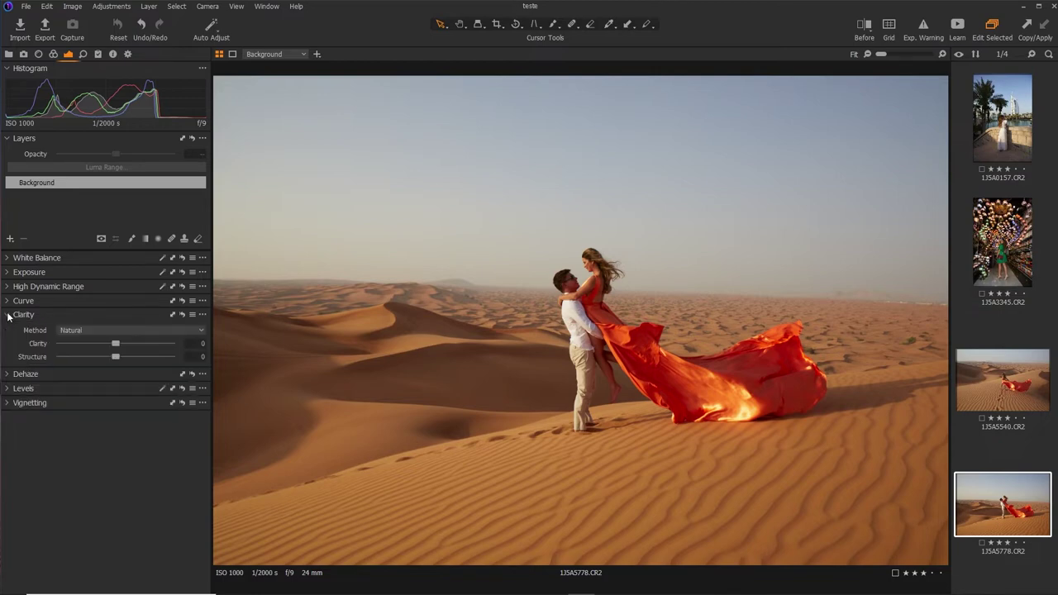
pyautogui.click(79, 330)
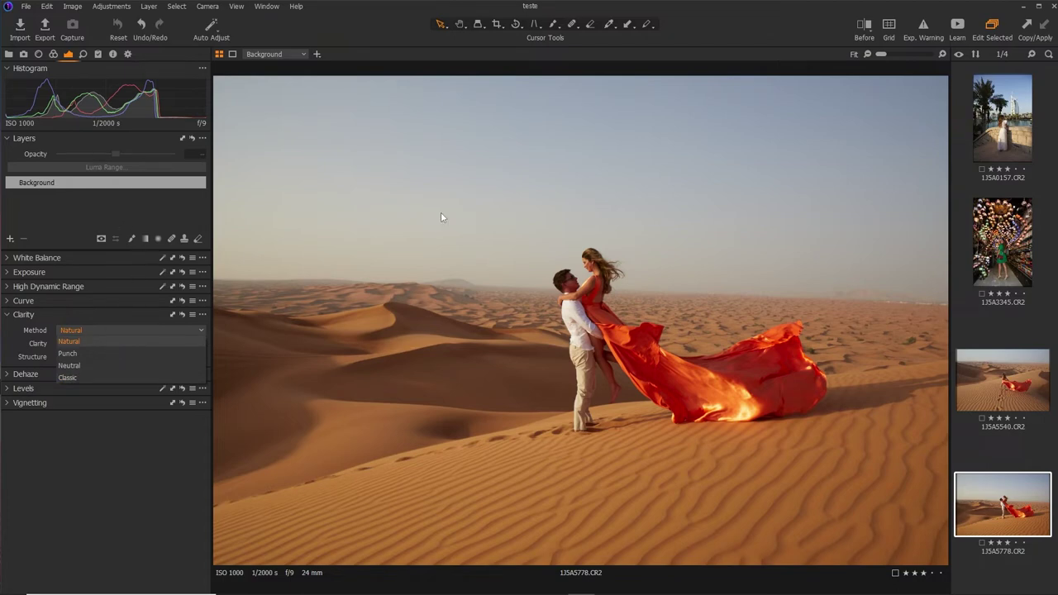
pyautogui.click(83, 54)
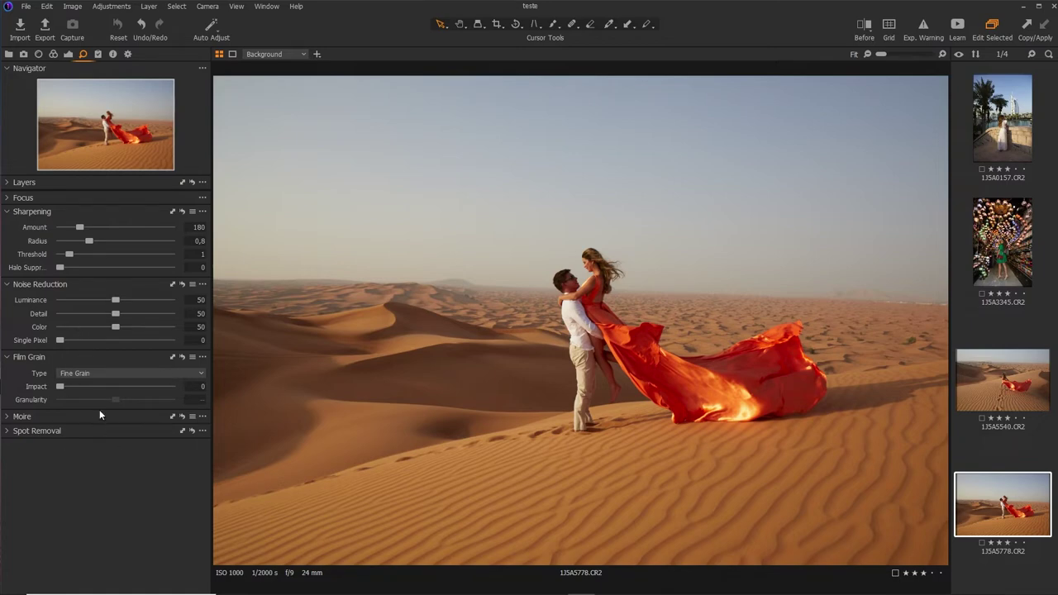
# Step: Browse the Black & White, Camera Focus, Color Balance and Color Editor built-in preset groups without applying any
pyautogui.click(97, 54)
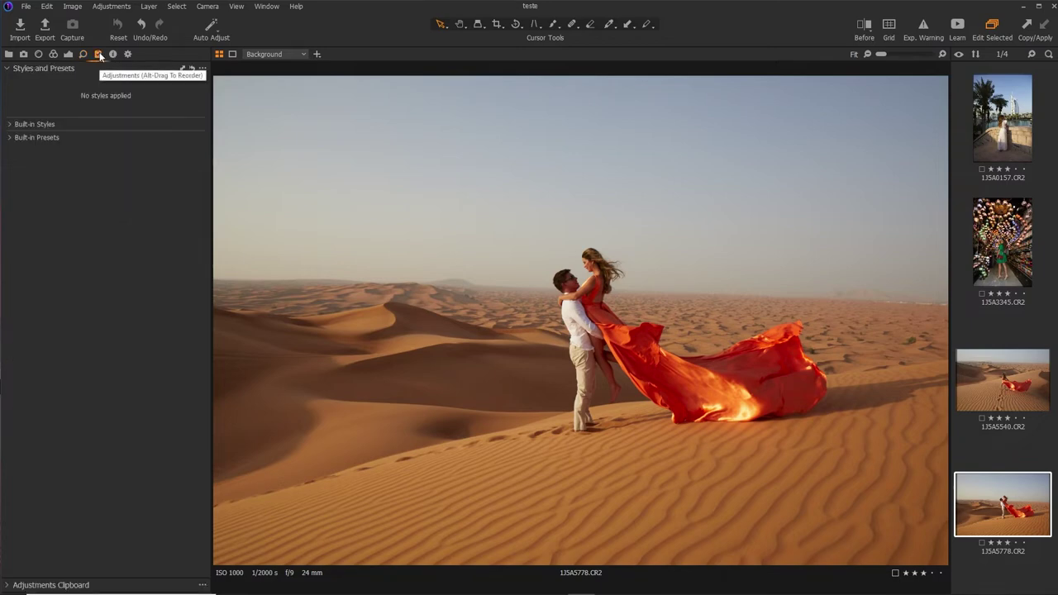
pyautogui.click(11, 139)
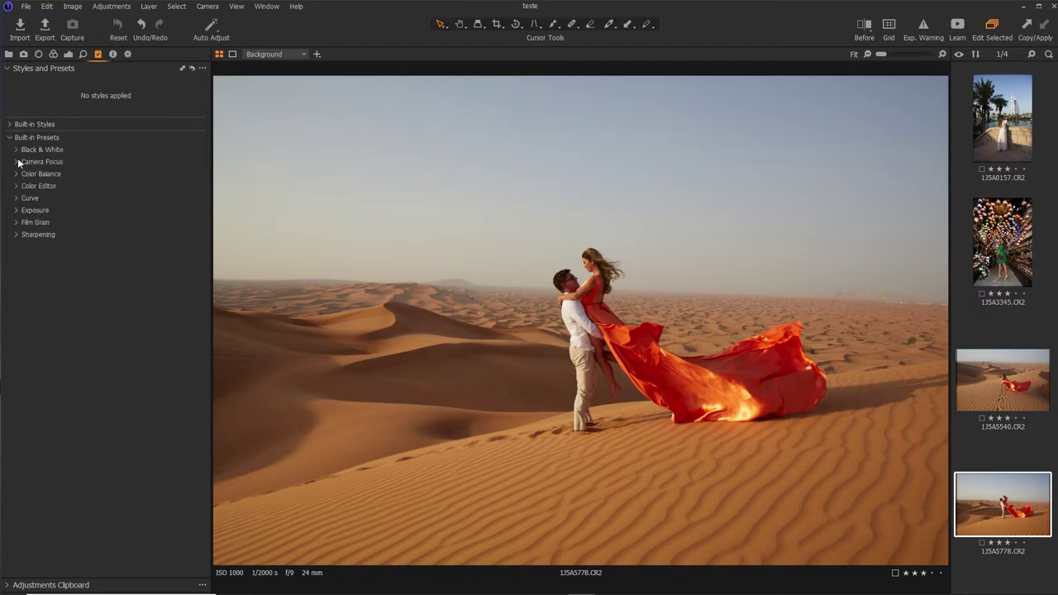
pyautogui.click(16, 150)
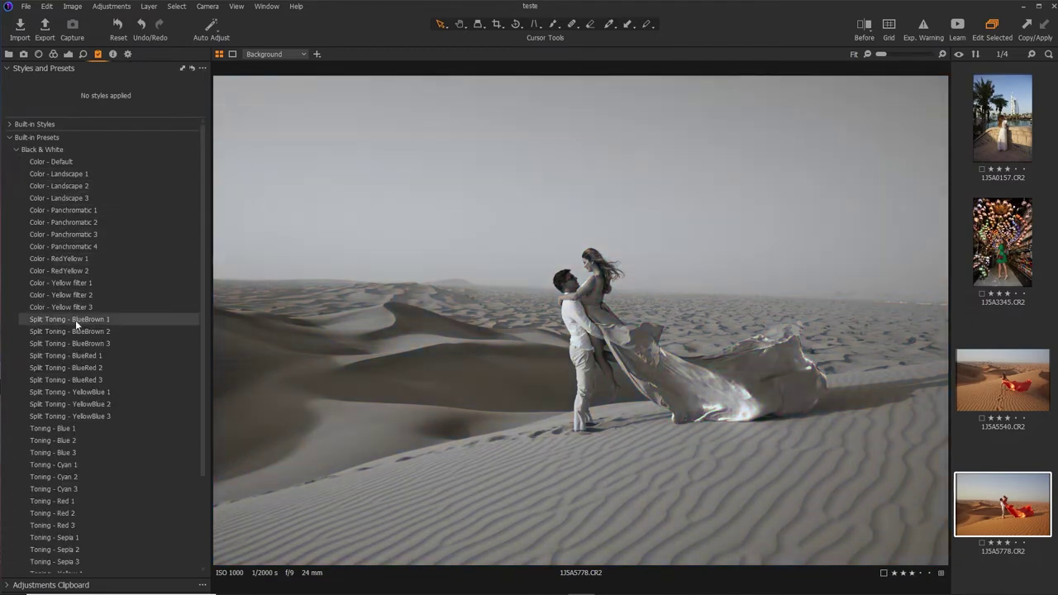
pyautogui.click(16, 150)
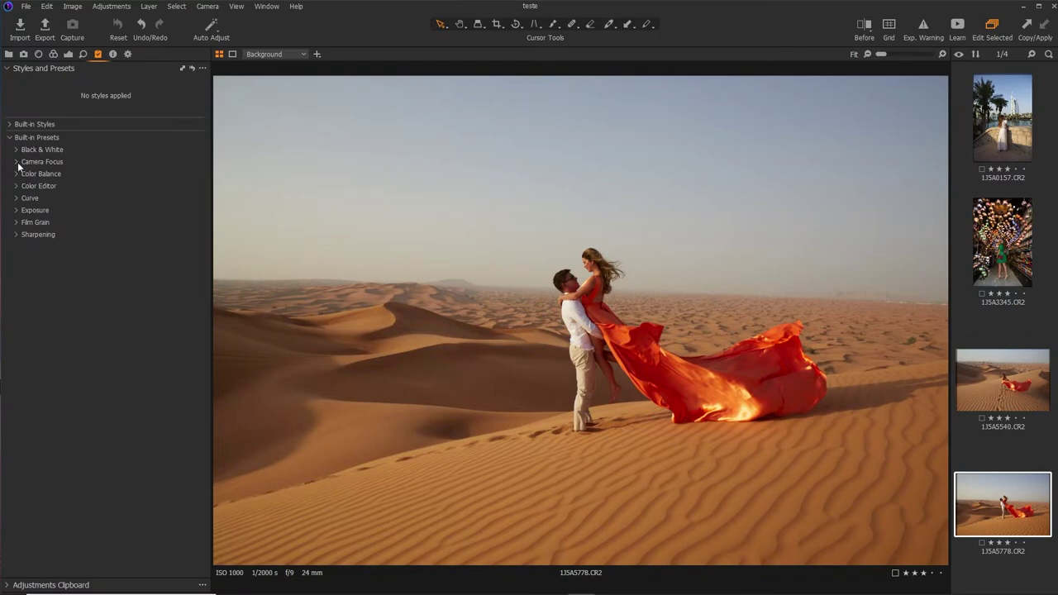
pyautogui.click(17, 162)
pyautogui.click(17, 246)
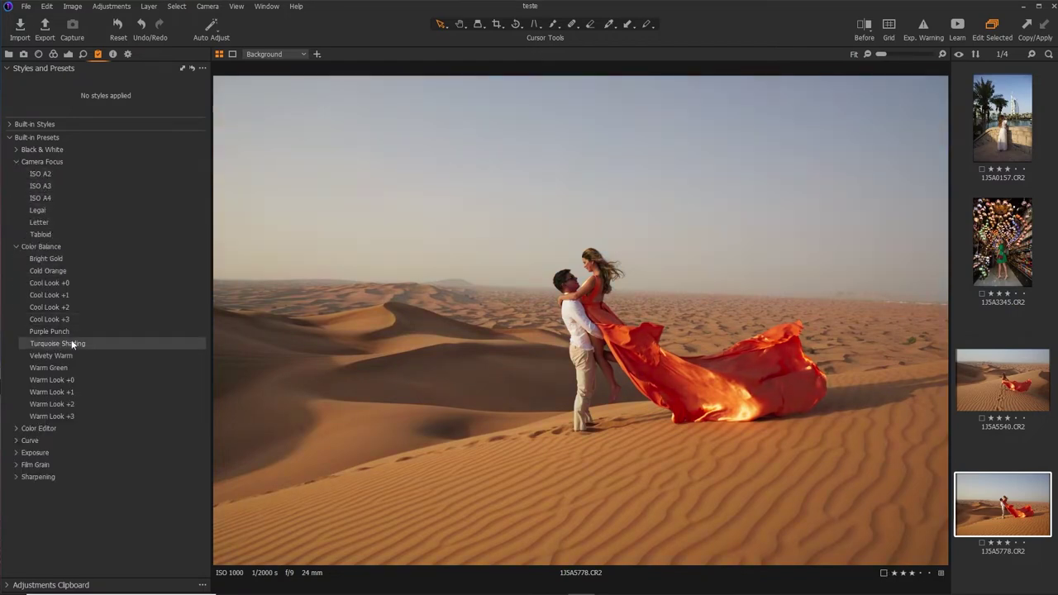
pyautogui.click(17, 429)
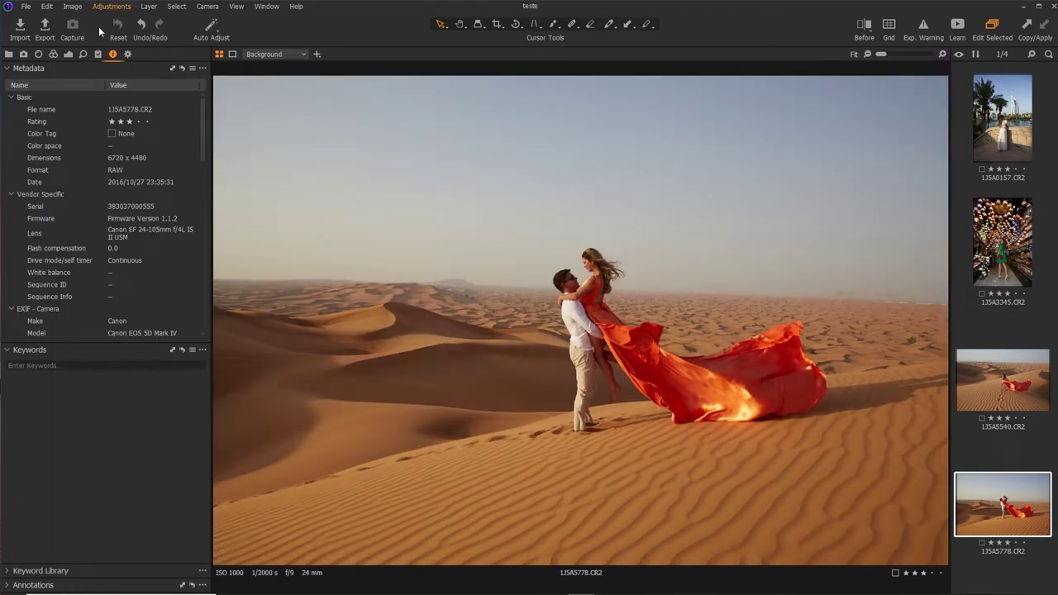
pyautogui.click(130, 54)
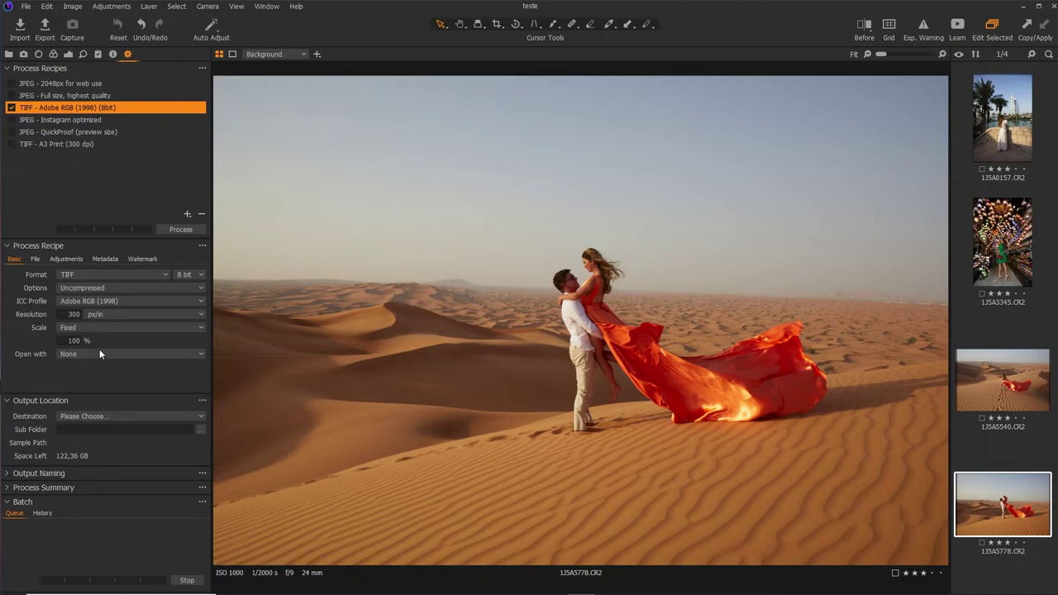
# Step: Toggle the JPEG, Instagram, QuickProof and TIFF recipes off, then jump to photo 1J5A0157
pyautogui.click(10, 83)
pyautogui.click(11, 120)
pyautogui.click(11, 132)
pyautogui.click(11, 107)
pyautogui.press('Home')
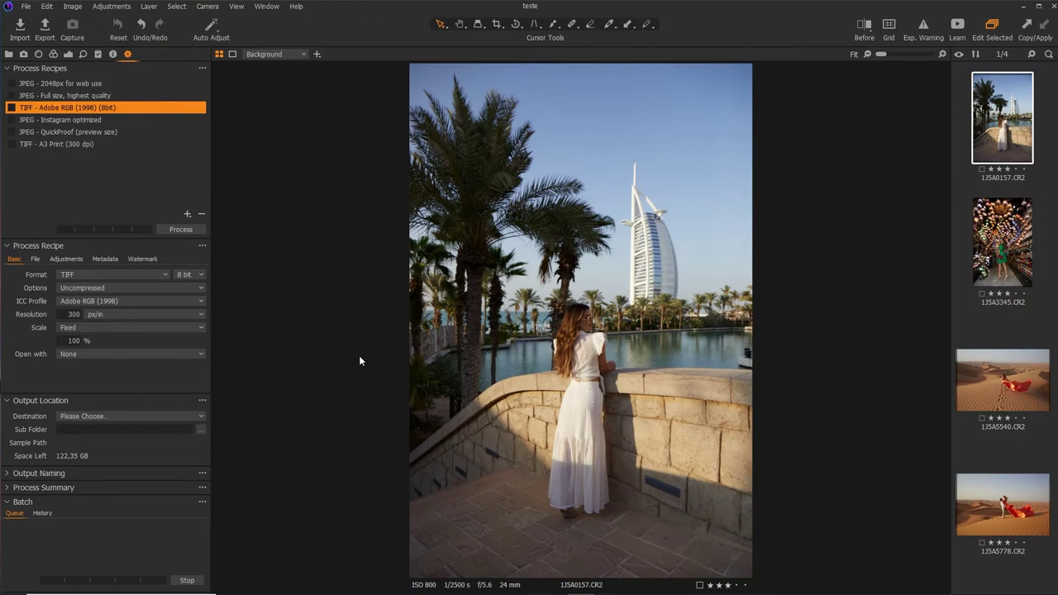
# Step: Level the tower photo with Straighten and set the crop ratio to Original after trying square
pyautogui.click(517, 25)
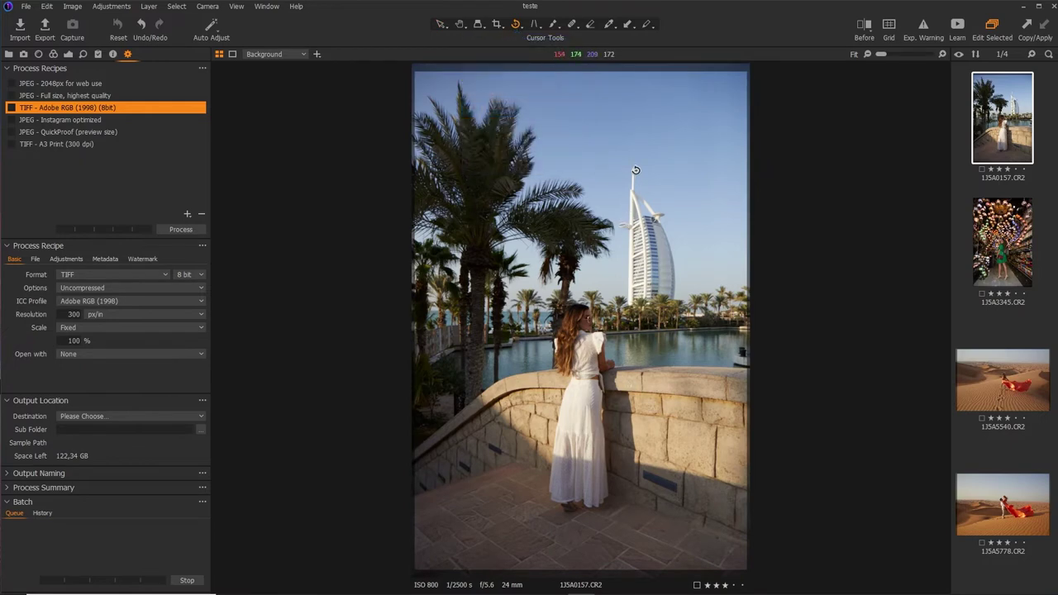
pyautogui.moveTo(636, 170); pyautogui.dragTo(630, 511)
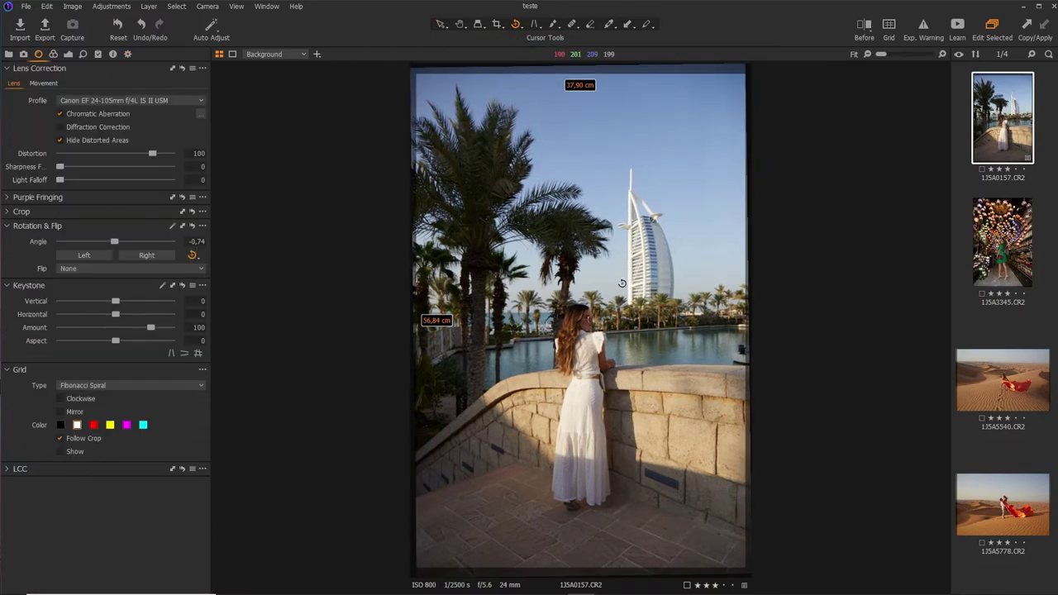
pyautogui.click(497, 25)
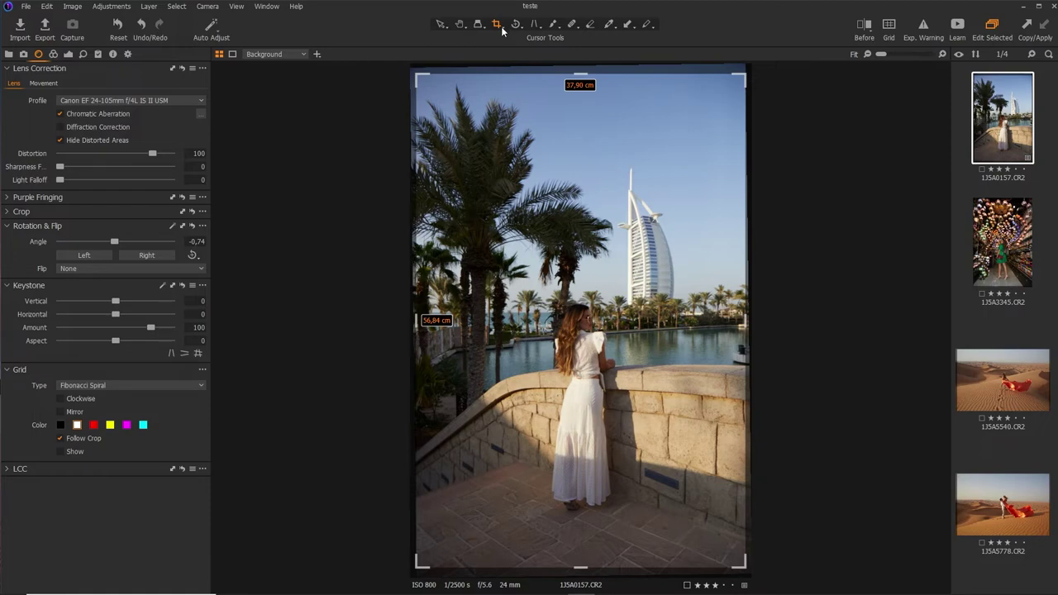
pyautogui.click(501, 28)
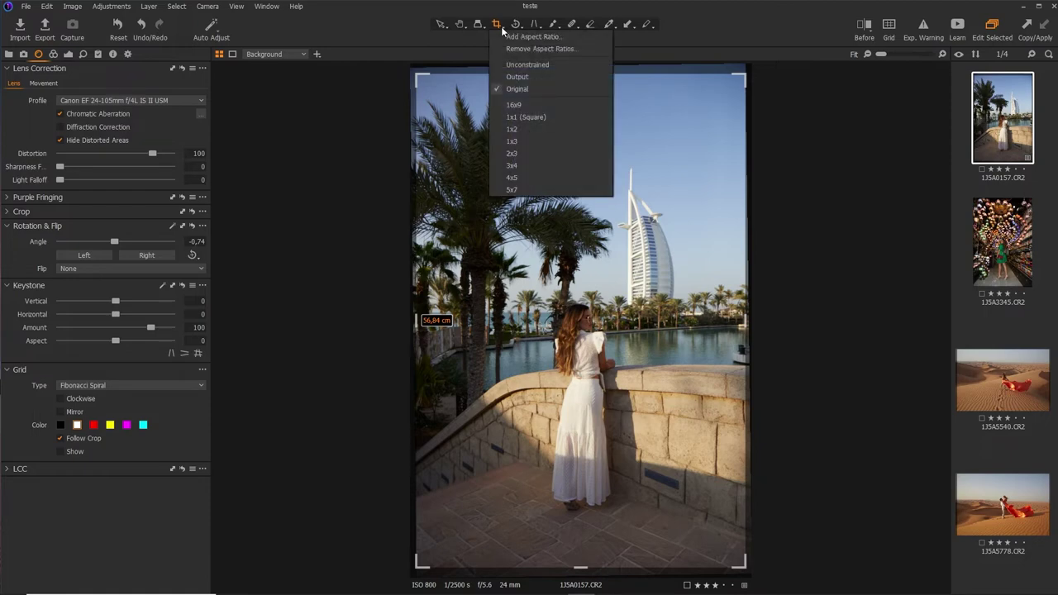
pyautogui.click(512, 117)
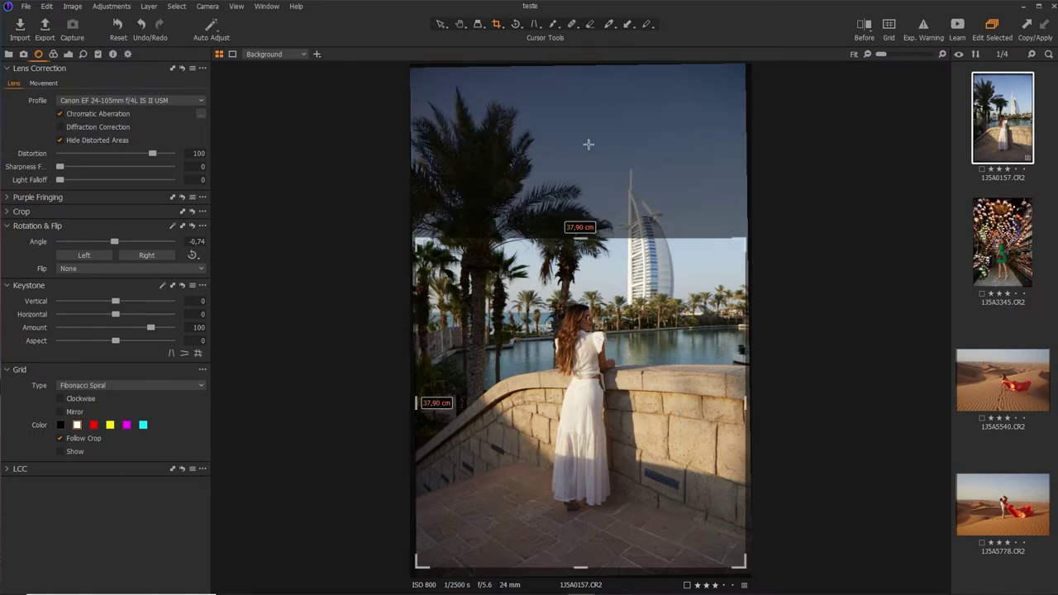
pyautogui.click(502, 28)
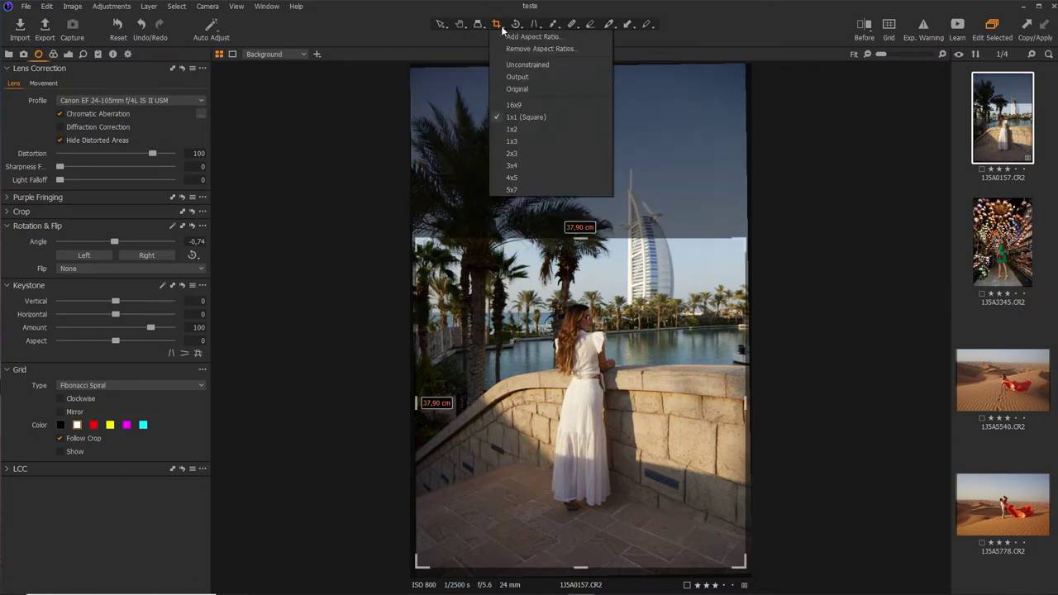
pyautogui.click(517, 88)
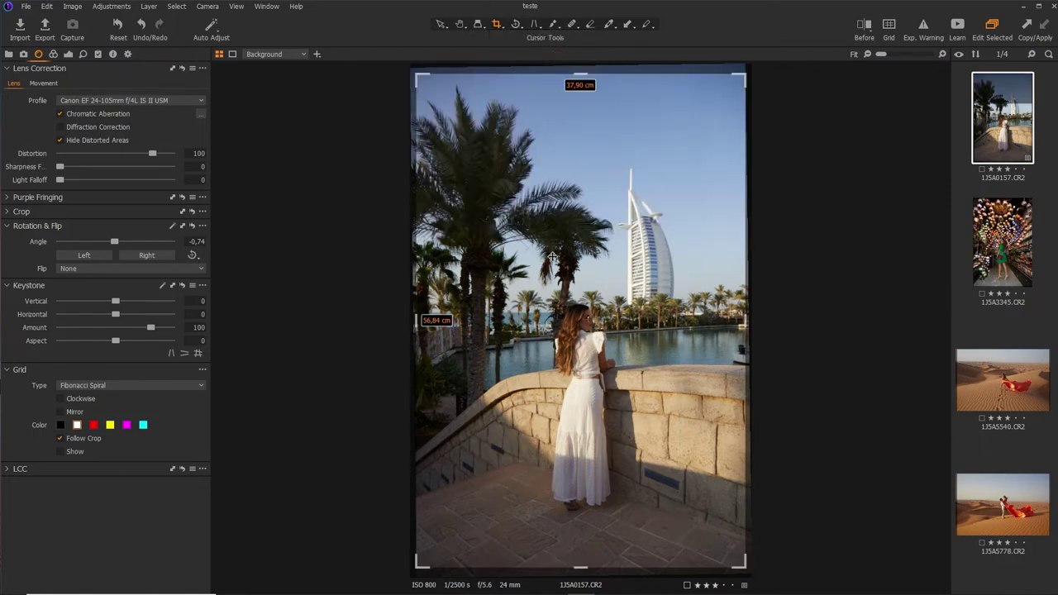
# Step: Overlay a Fibonacci spiral grid, tighten the crop from the top-left corner, and apply it
pyautogui.click(80, 384)
pyautogui.click(74, 452)
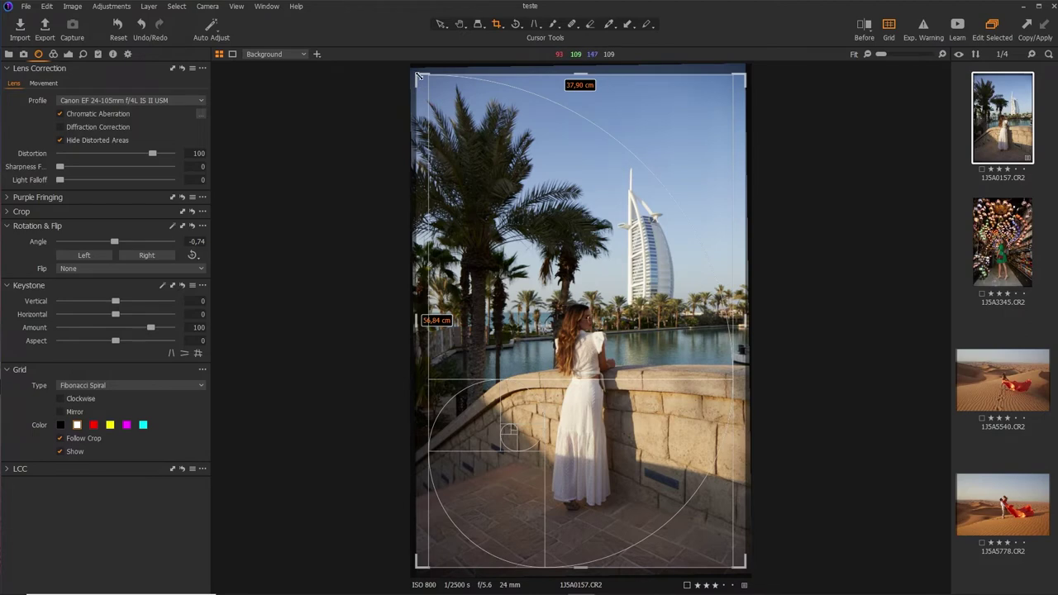
pyautogui.moveTo(419, 83); pyautogui.dragTo(465, 130)
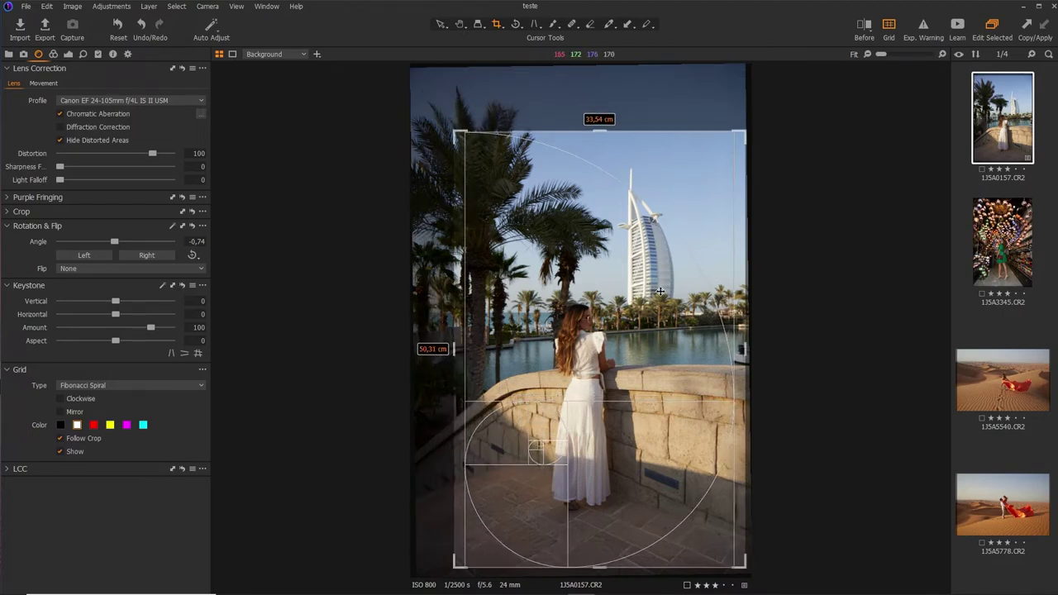
pyautogui.moveTo(660, 291); pyautogui.dragTo(660, 289)
pyautogui.press('v')
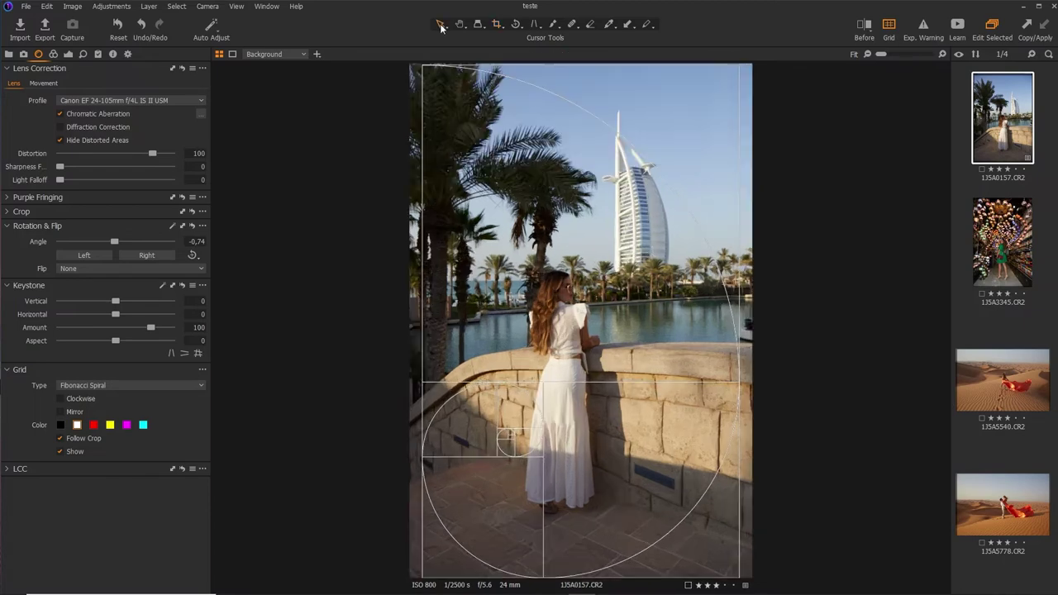
# Step: Hide the composition grid overlay and open the lantern shop photo
pyautogui.click(70, 453)
pyautogui.press('w')
pyautogui.click(1003, 243)
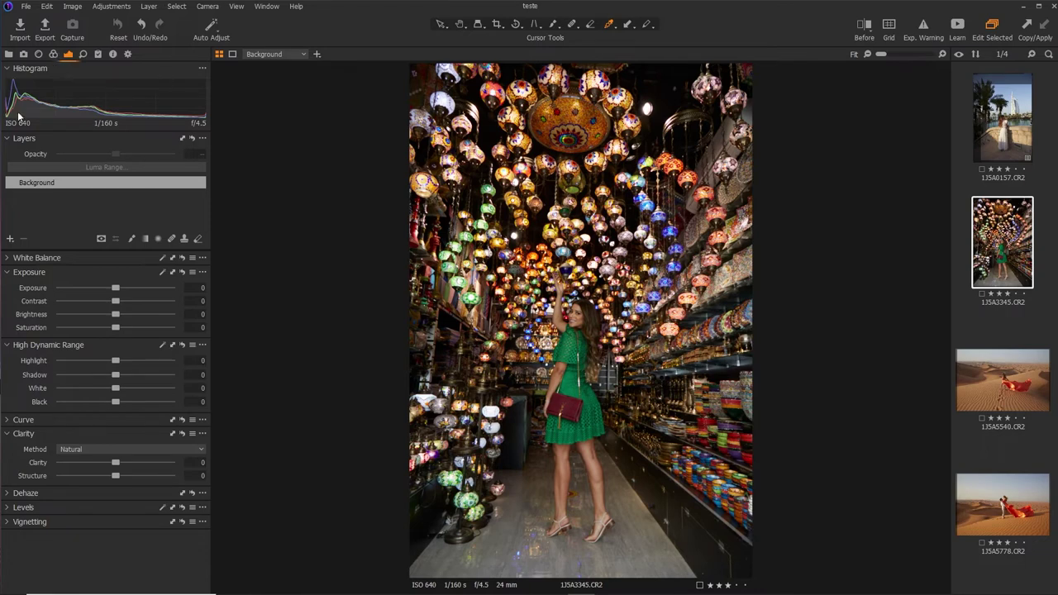
# Step: Lift the Luma curve by pulling the white point left and adding a midtone point
pyautogui.click(8, 272)
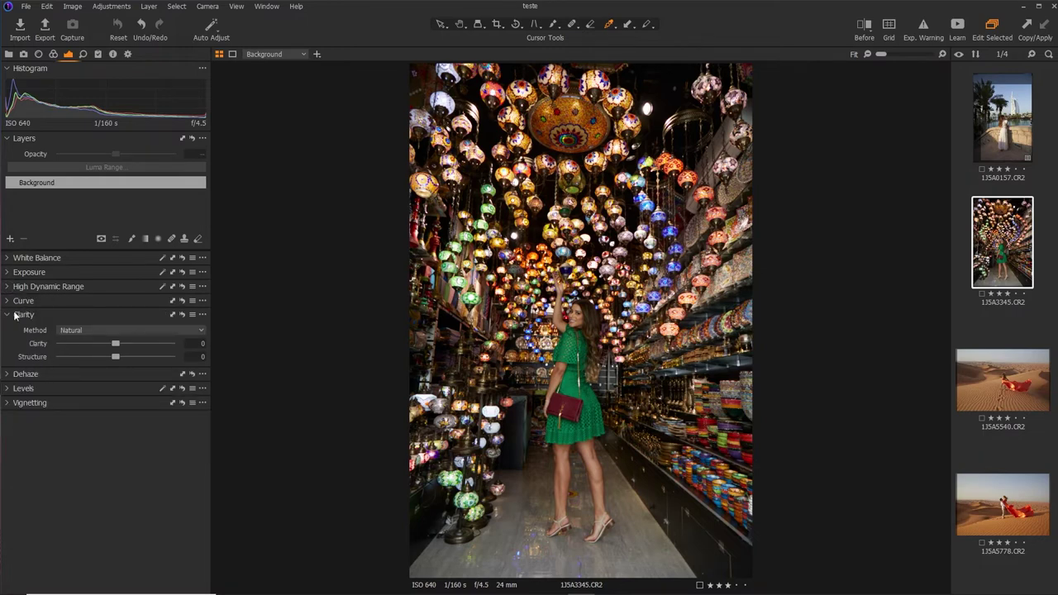
pyautogui.click(10, 315)
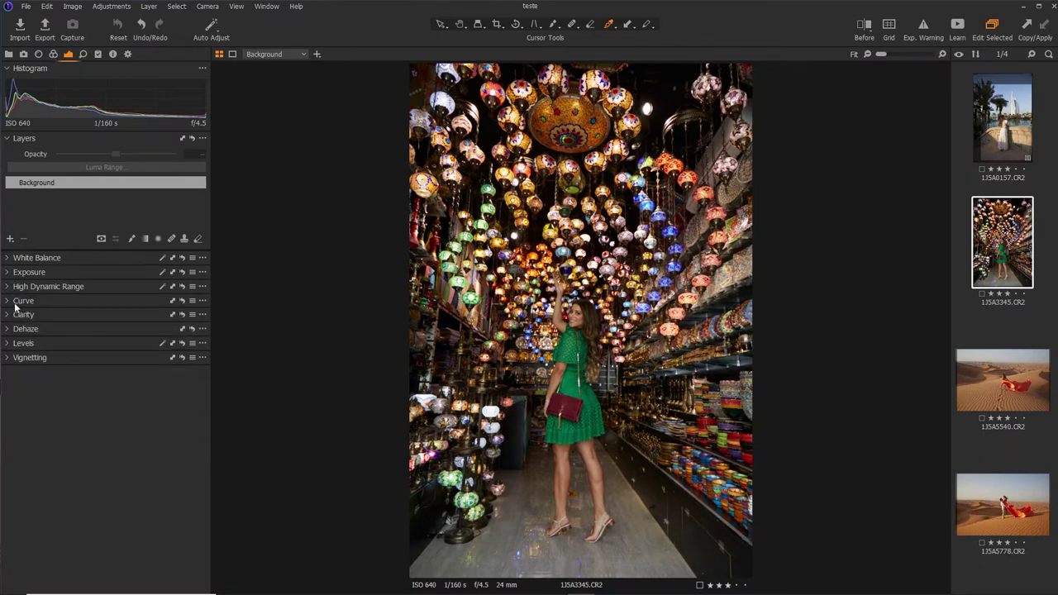
pyautogui.click(7, 301)
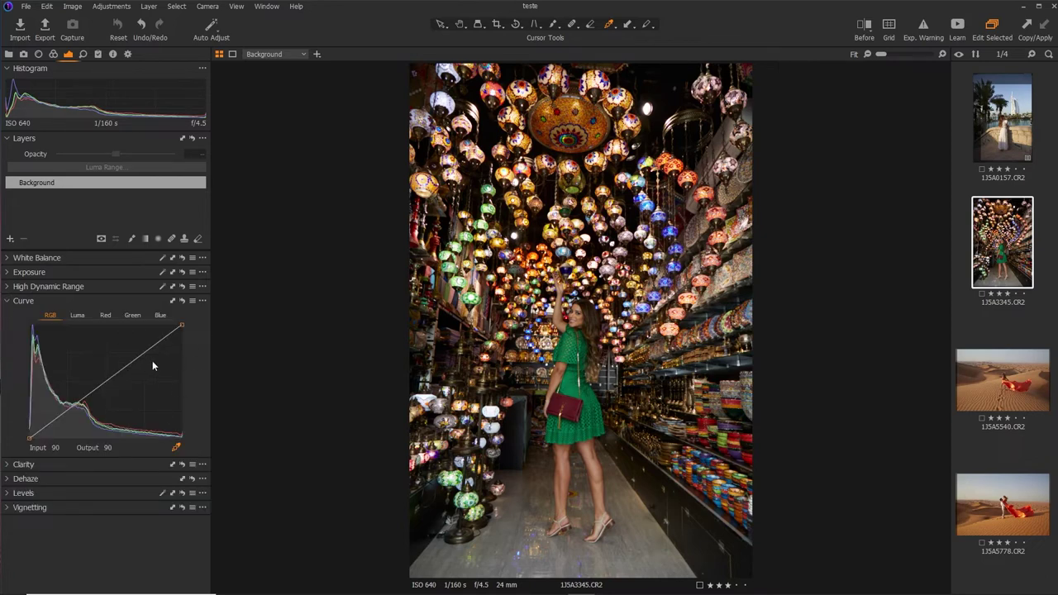
pyautogui.click(77, 316)
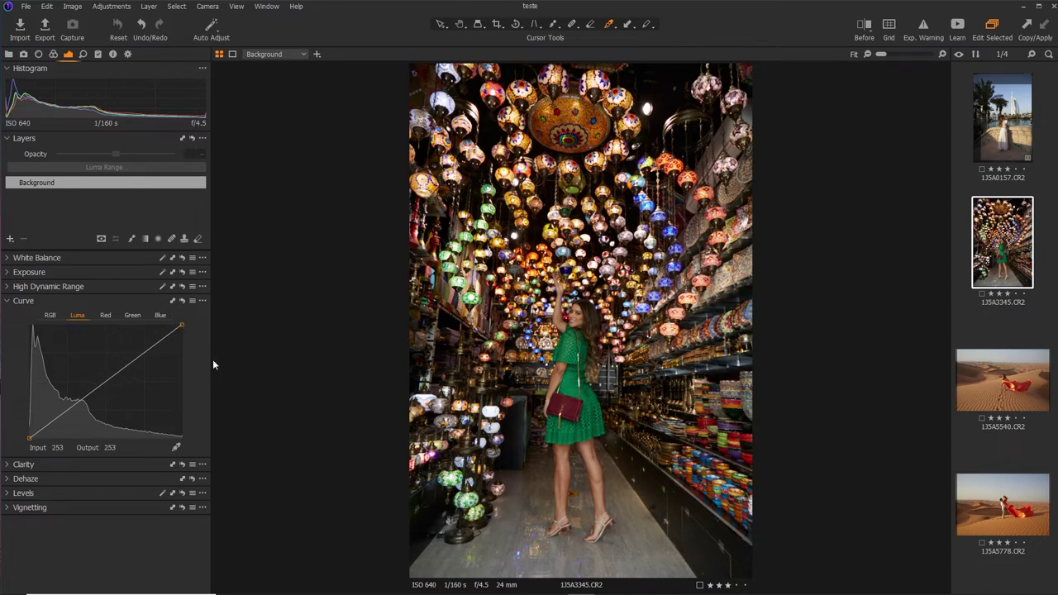
pyautogui.moveTo(182, 323); pyautogui.dragTo(172, 323)
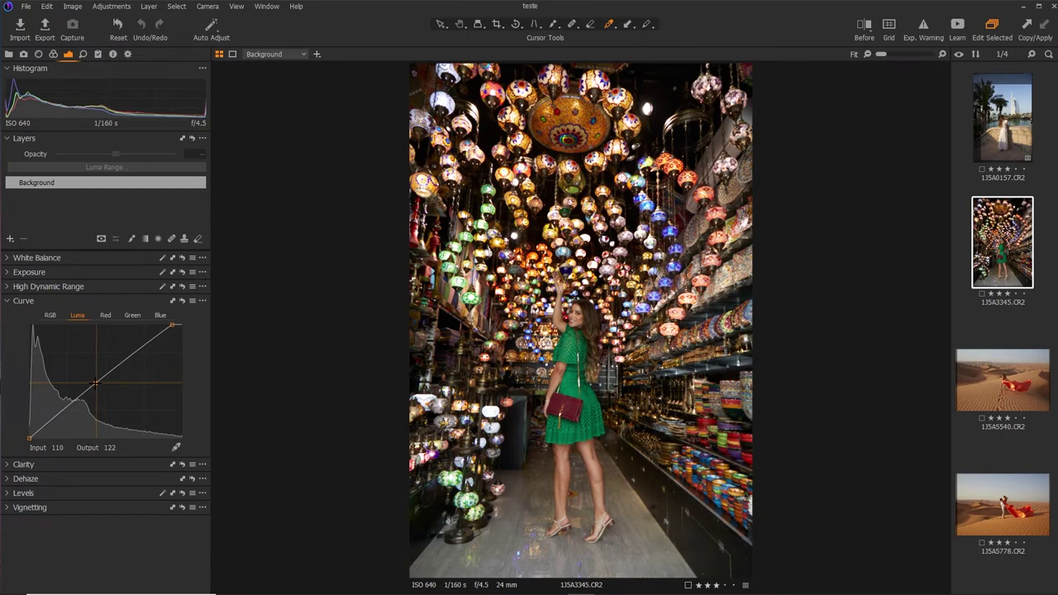
pyautogui.click(96, 383)
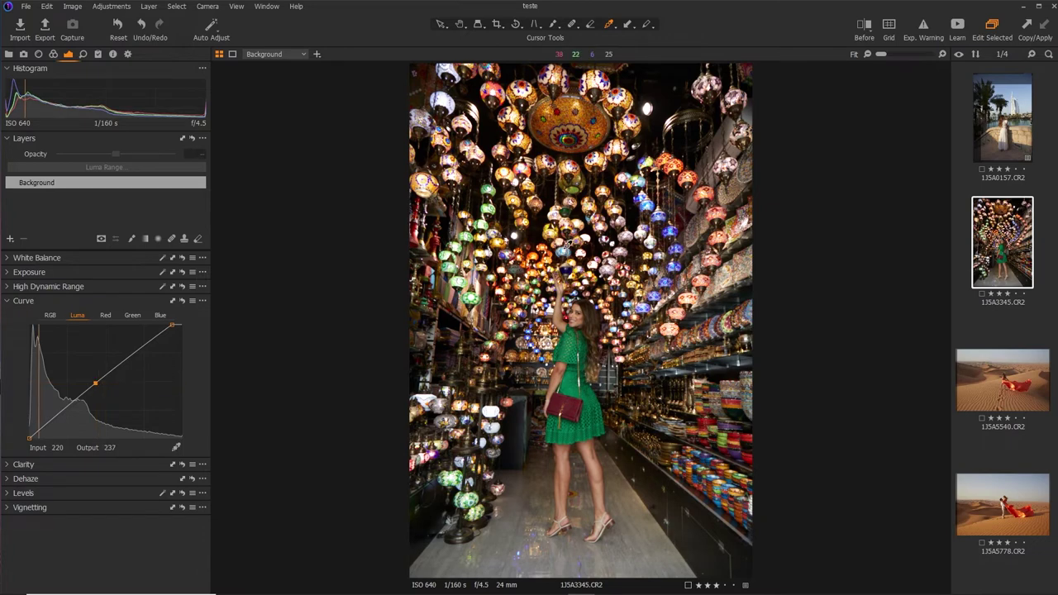
# Step: Raise exposure to 0.32 and set highlights −51 and shadows 8; collapse HDR and Curve, expand Clarity
pyautogui.click(9, 272)
pyautogui.moveTo(117, 288); pyautogui.dragTo(121, 289)
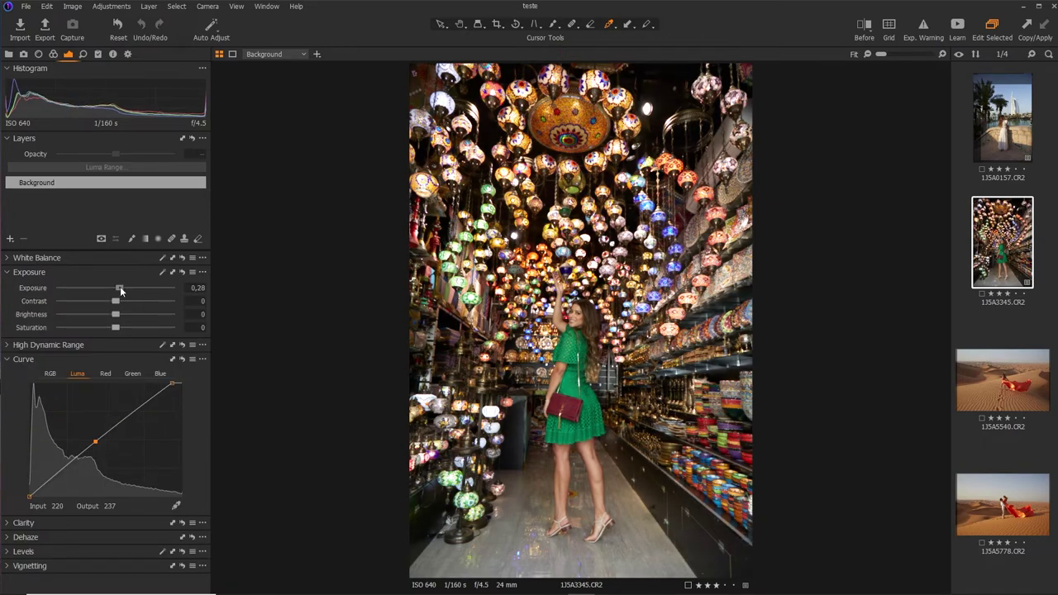
pyautogui.click(9, 345)
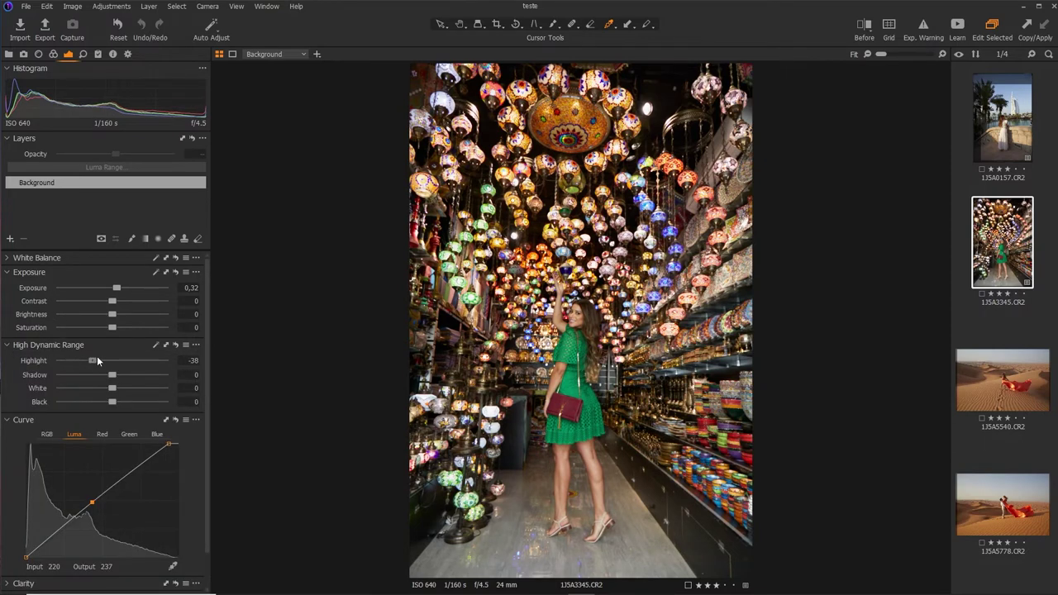
pyautogui.moveTo(98, 362)
pyautogui.mouseDown()
pyautogui.moveTo(89, 360)
pyautogui.moveTo(116, 375)
pyautogui.mouseUp()
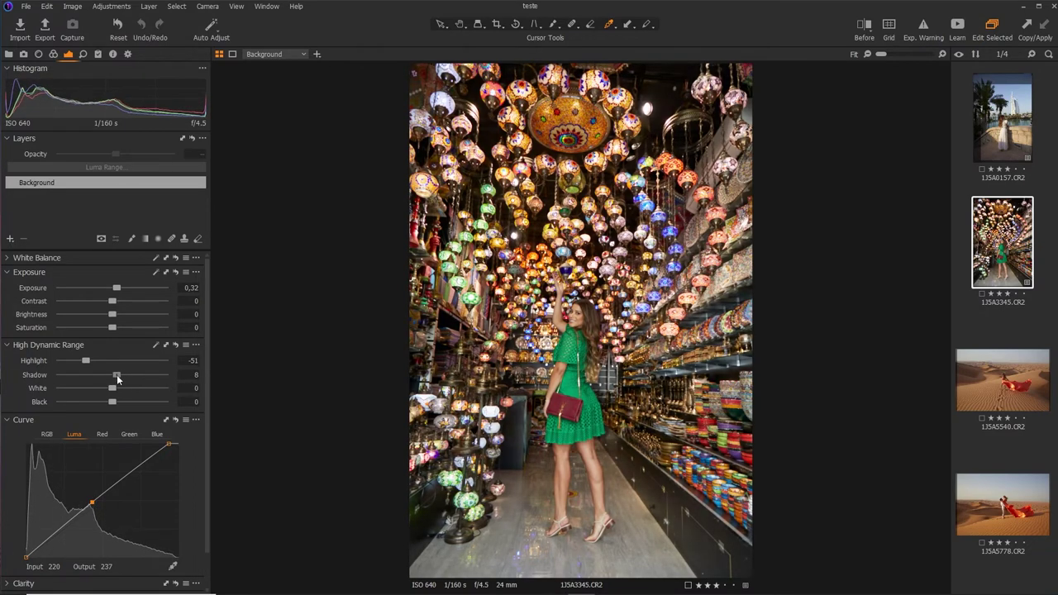
pyautogui.moveTo(207, 267); pyautogui.dragTo(214, 303)
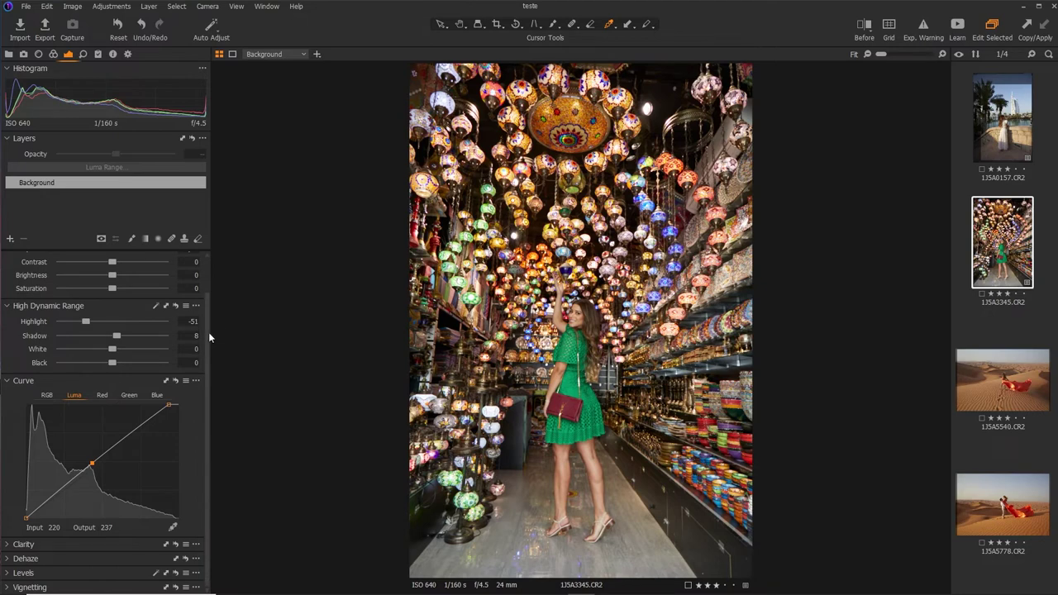
pyautogui.click(7, 306)
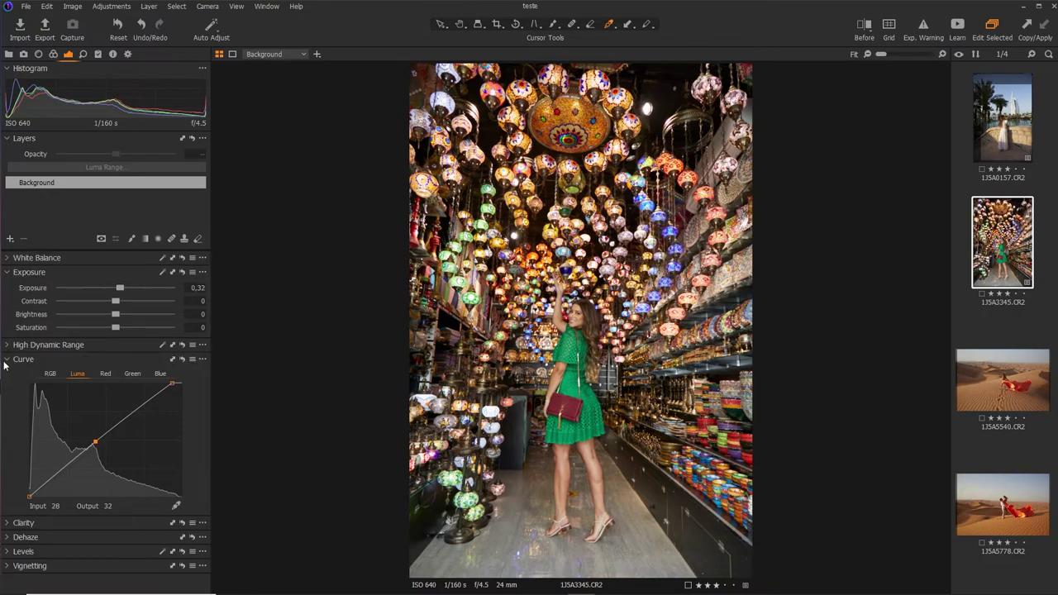
pyautogui.click(6, 359)
pyautogui.click(7, 372)
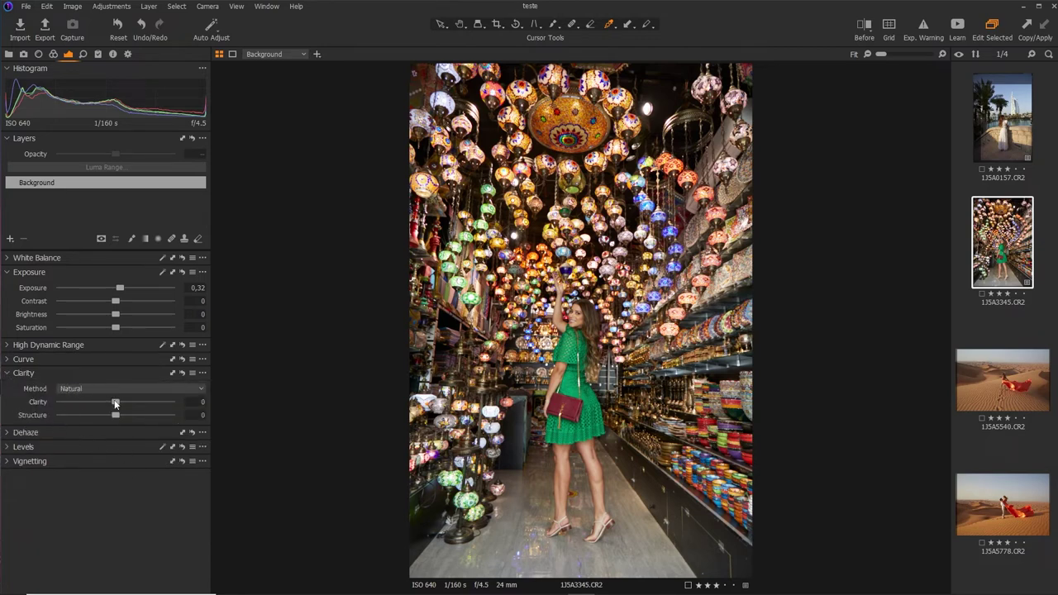
# Step: Max out clarity and try the Punch, Neutral and Classic methods before returning to Natural
pyautogui.moveTo(115, 403)
pyautogui.mouseDown()
pyautogui.moveTo(171, 403)
pyautogui.moveTo(217, 419)
pyautogui.mouseUp()
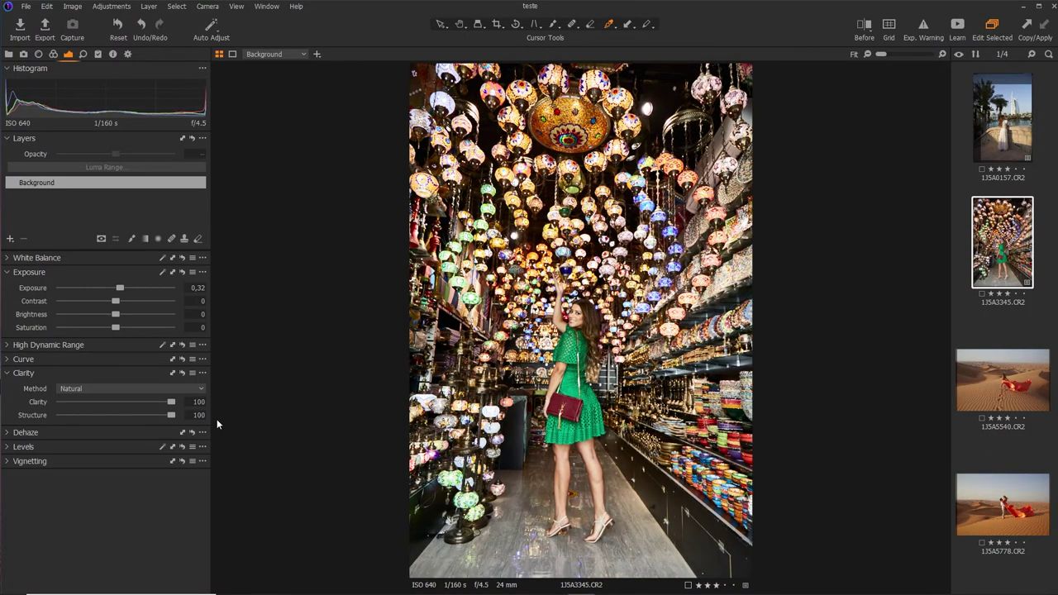
pyautogui.click(171, 388)
pyautogui.click(75, 413)
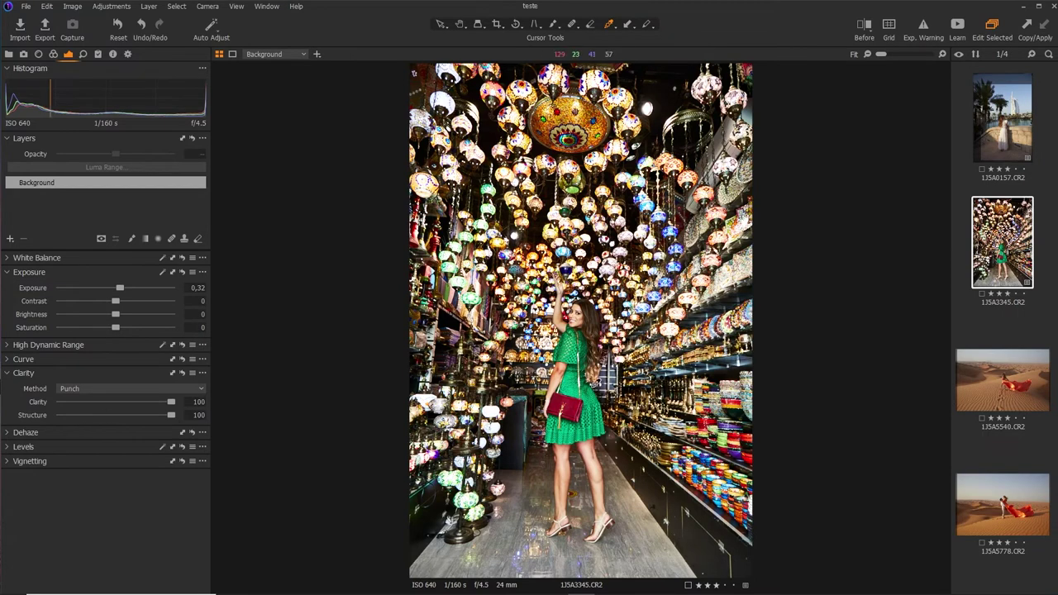
pyautogui.click(175, 388)
pyautogui.click(83, 420)
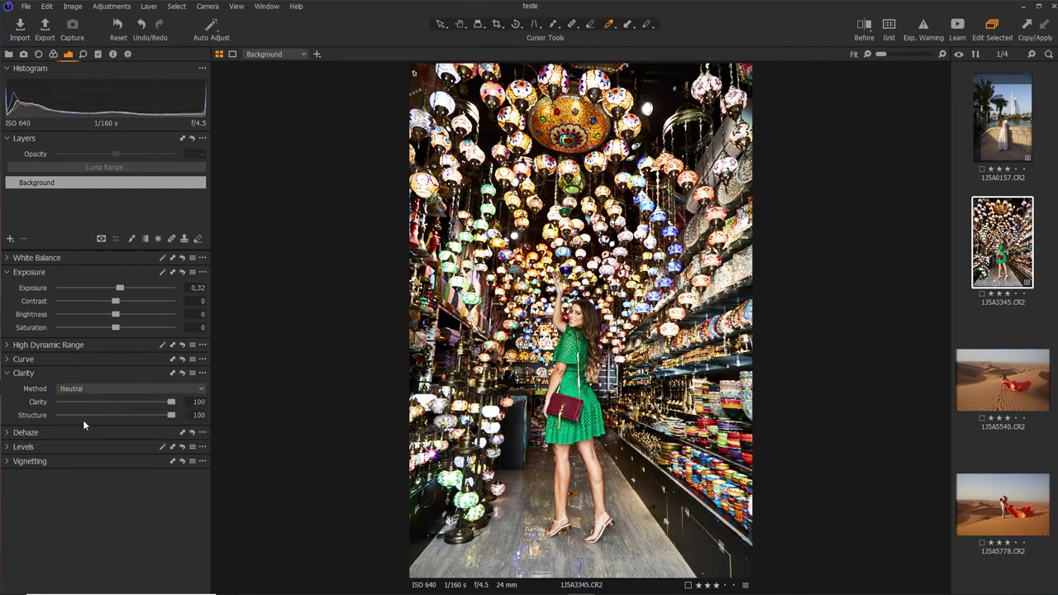
pyautogui.click(91, 388)
pyautogui.click(72, 435)
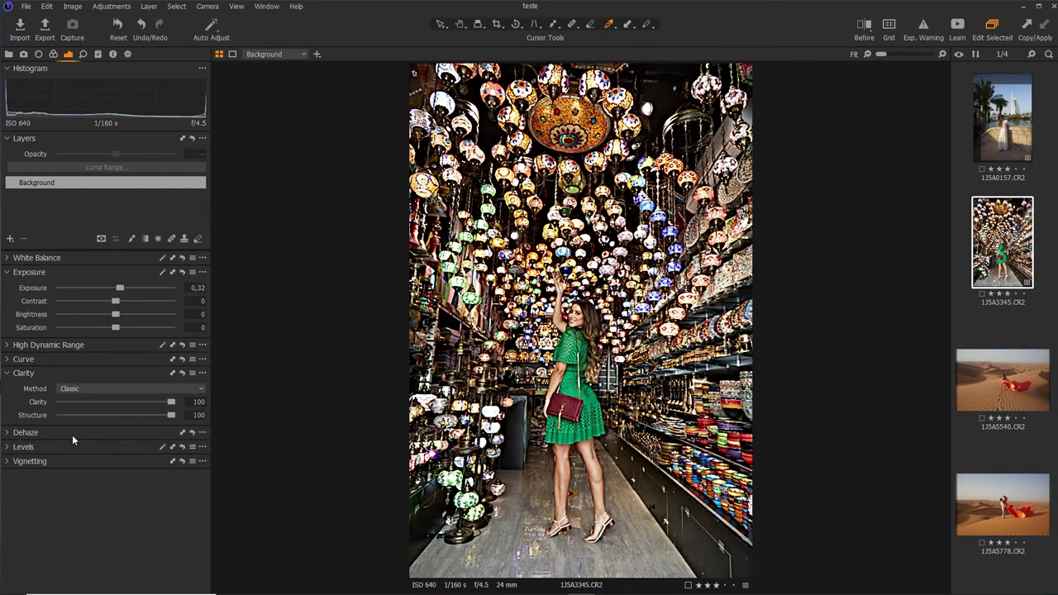
pyautogui.click(88, 388)
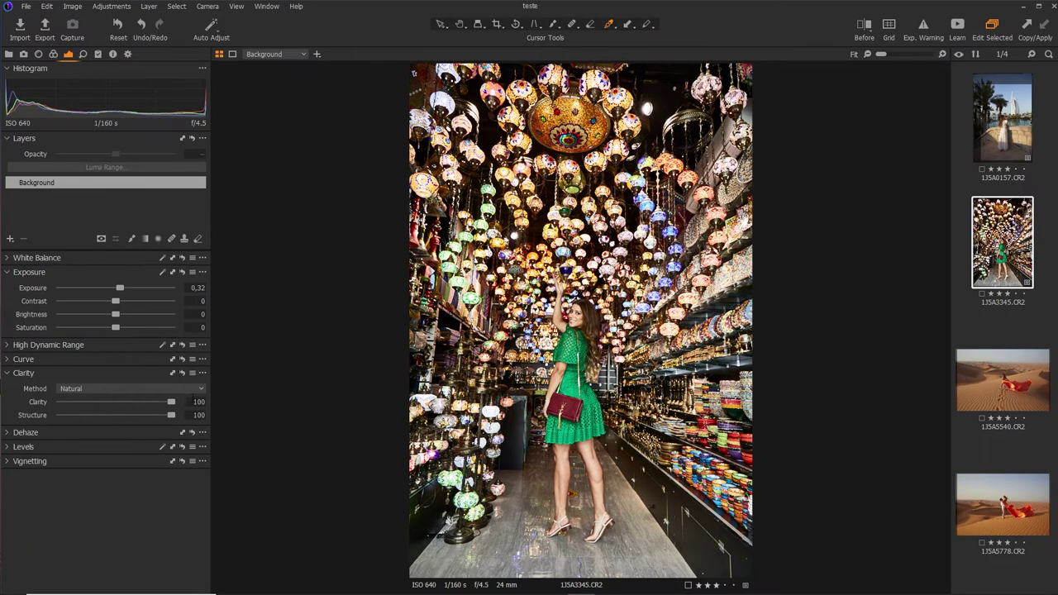
# Step: Reset clarity and structure, then set clarity 36, structure 35 and saturation −10
pyautogui.write('0')
pyautogui.press('Return')
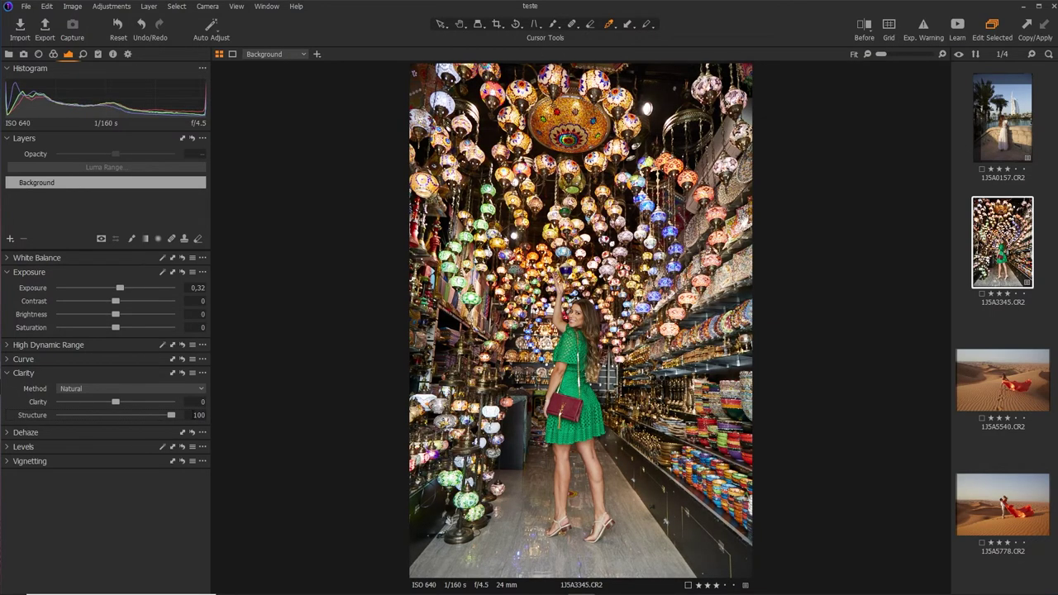
pyautogui.write('0')
pyautogui.press('Return')
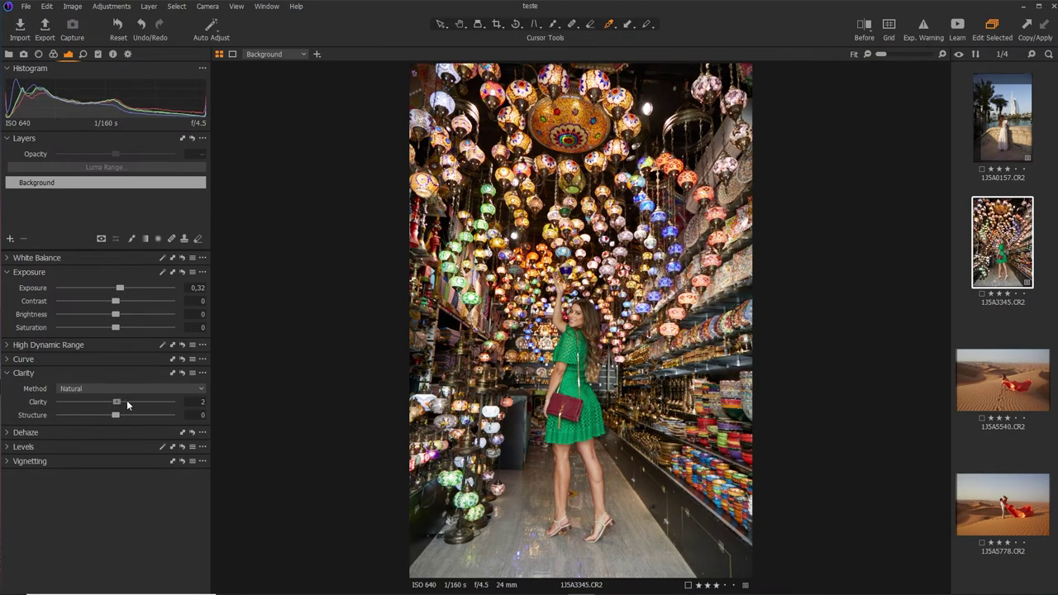
pyautogui.moveTo(128, 402)
pyautogui.mouseDown()
pyautogui.moveTo(140, 403)
pyautogui.moveTo(139, 419)
pyautogui.mouseUp()
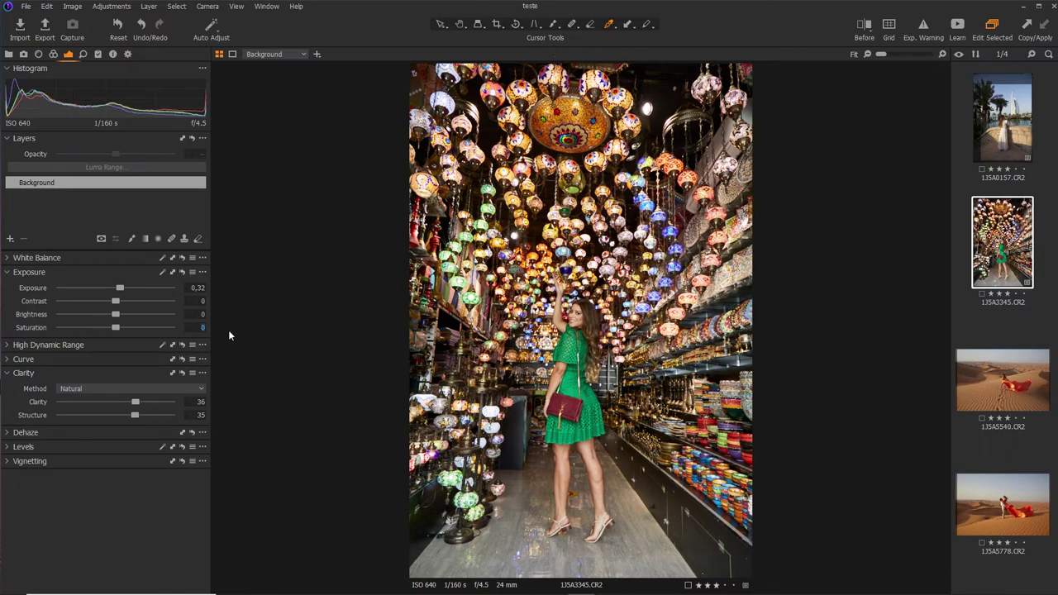
pyautogui.write('-10')
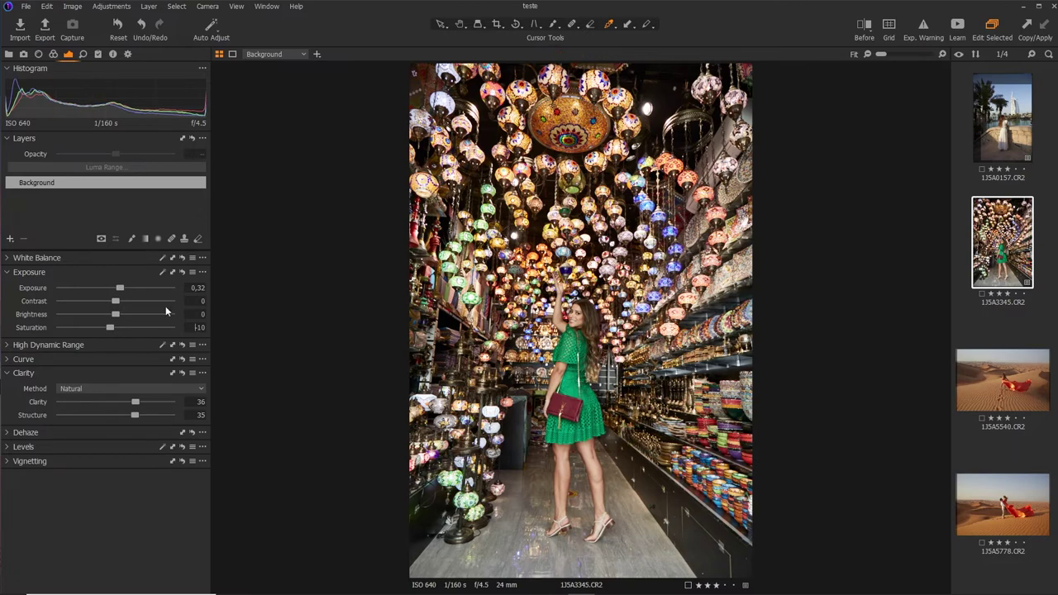
# Step: In the Advanced Color Editor, sample the dress green and set saturation 10.4, hue −2.7
pyautogui.click(38, 55)
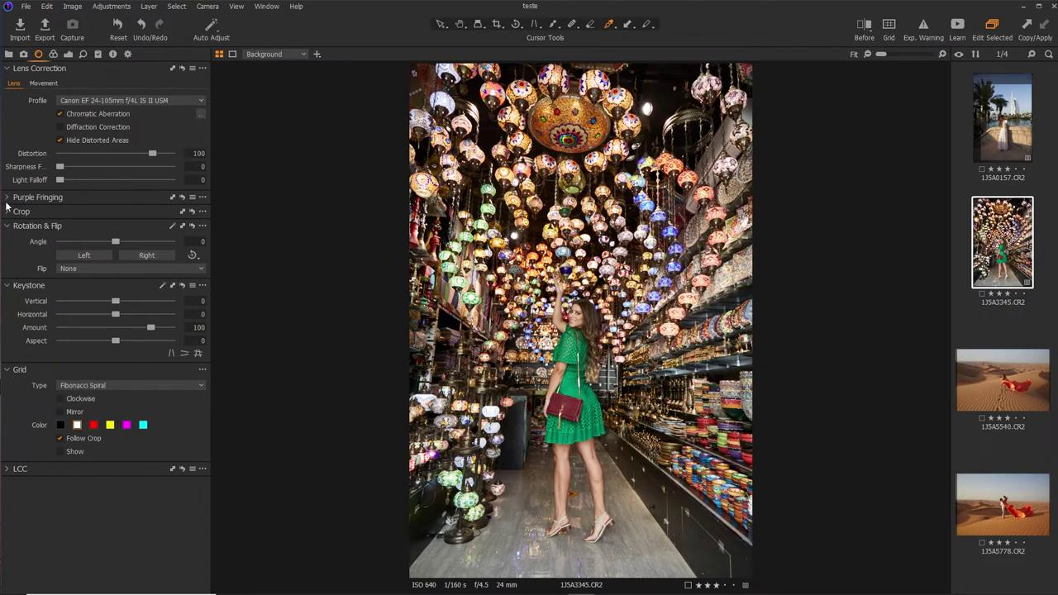
pyautogui.click(53, 54)
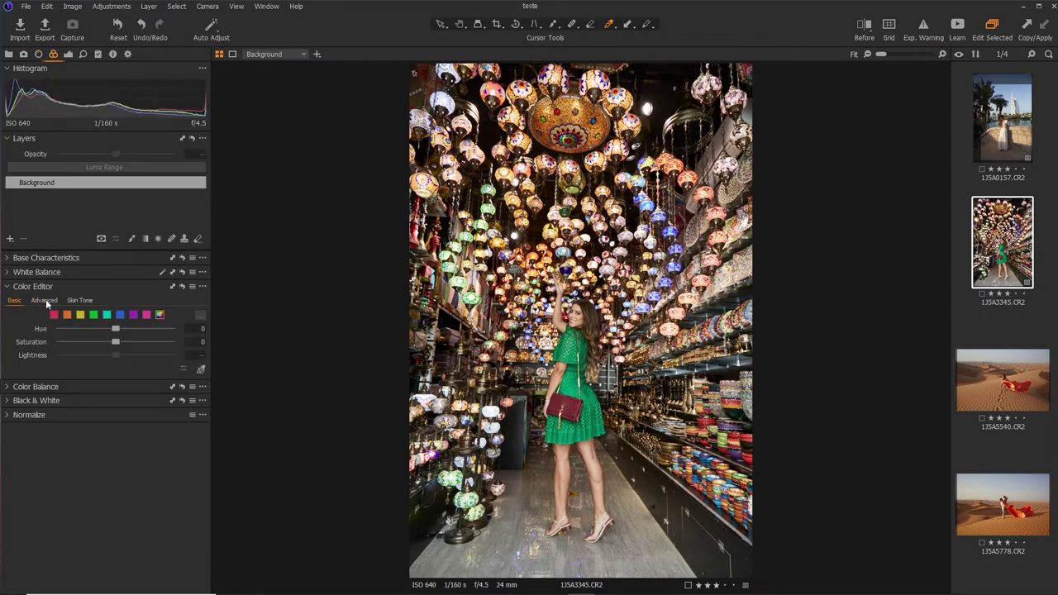
pyautogui.click(44, 301)
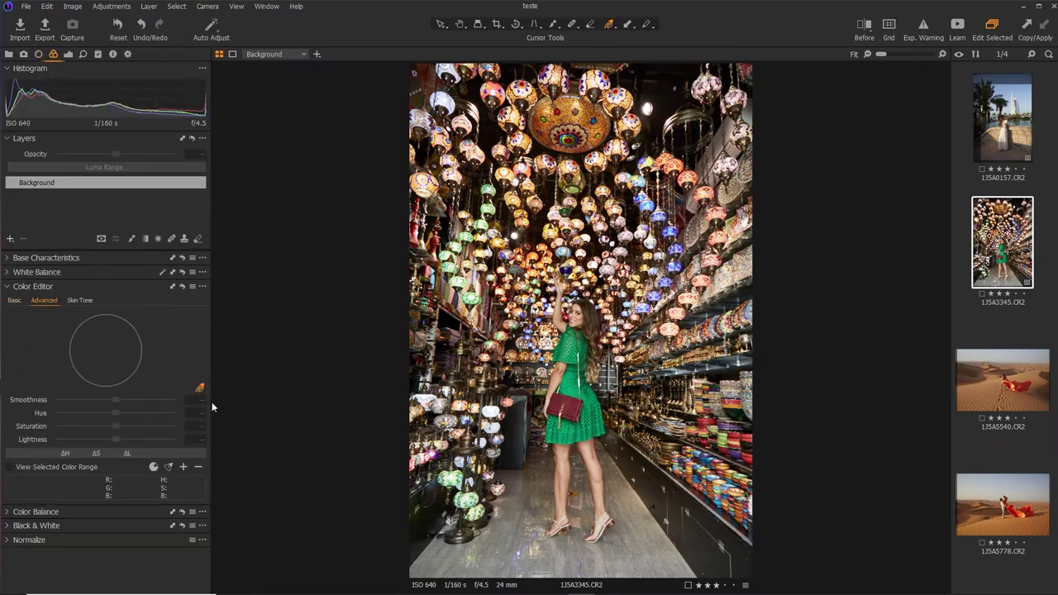
pyautogui.click(579, 388)
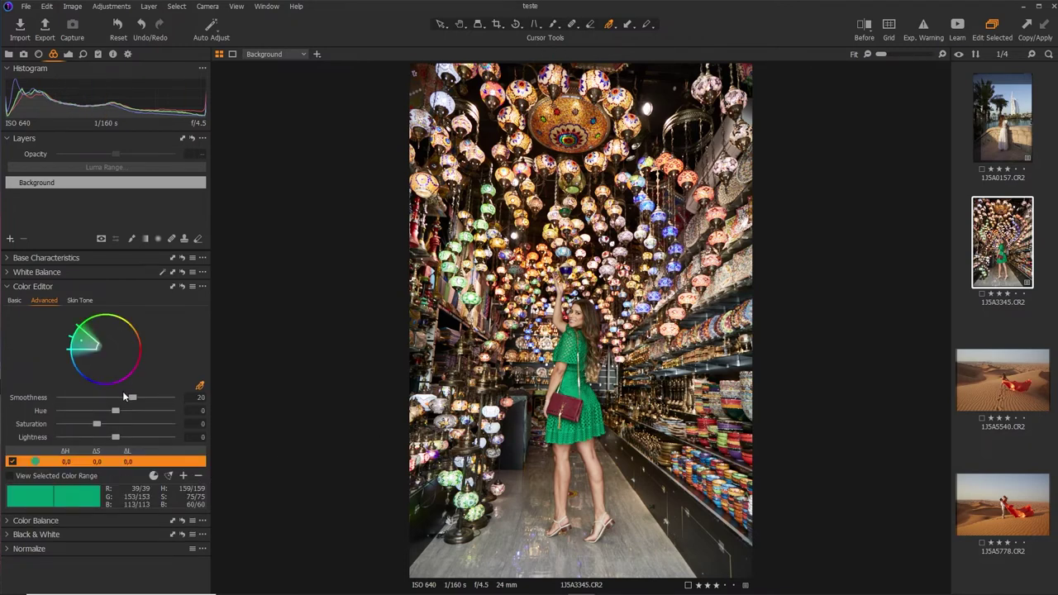
pyautogui.click(11, 476)
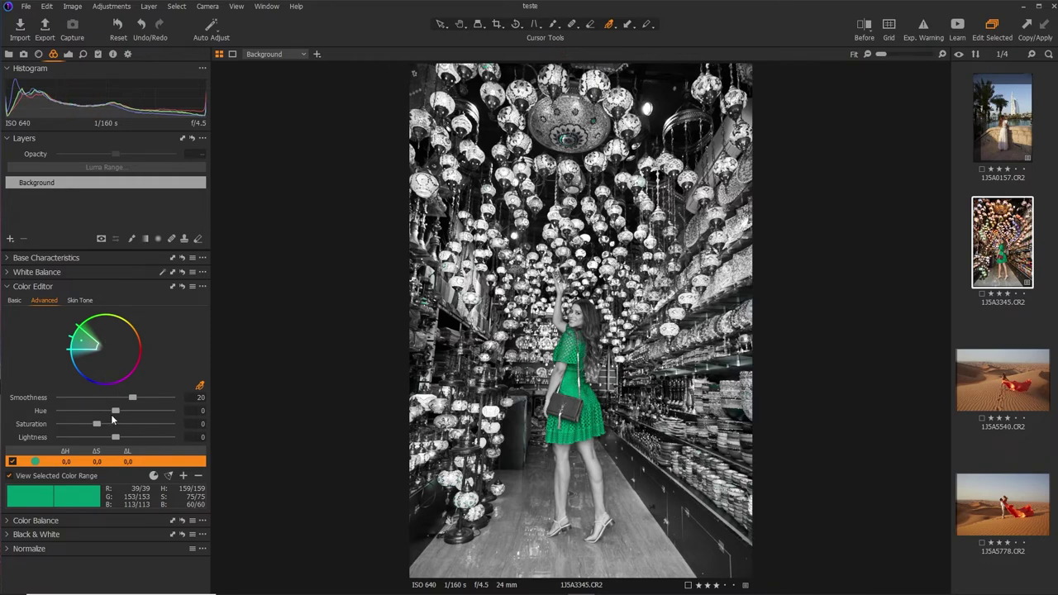
pyautogui.moveTo(100, 423)
pyautogui.mouseDown()
pyautogui.moveTo(137, 410)
pyautogui.moveTo(112, 410)
pyautogui.mouseUp()
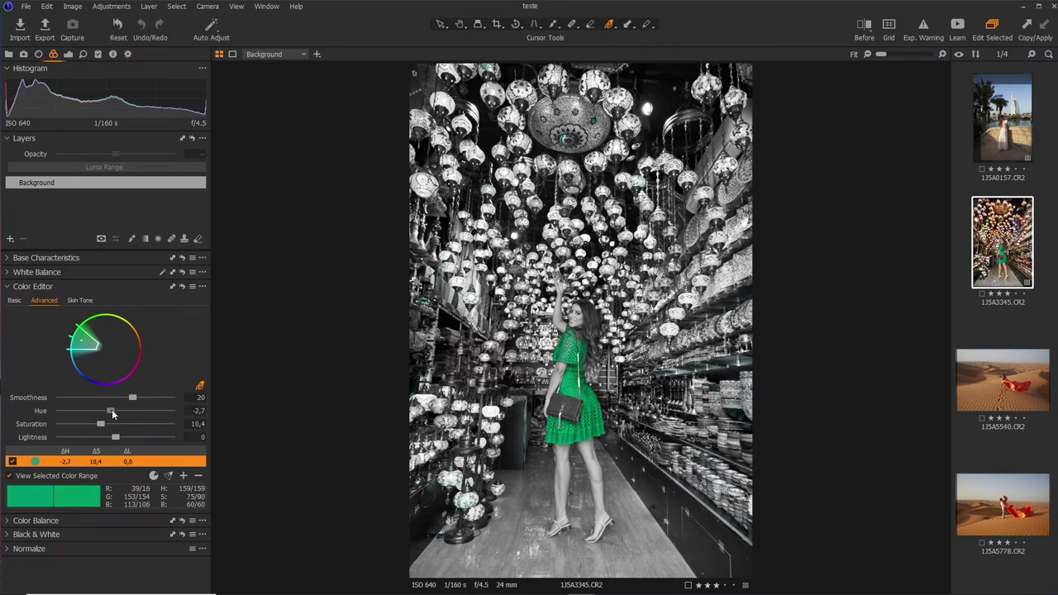
# Step: Compare the lantern shop edit in Before/After view, then open desert photo 1J5A5540.CR2
pyautogui.click(15, 476)
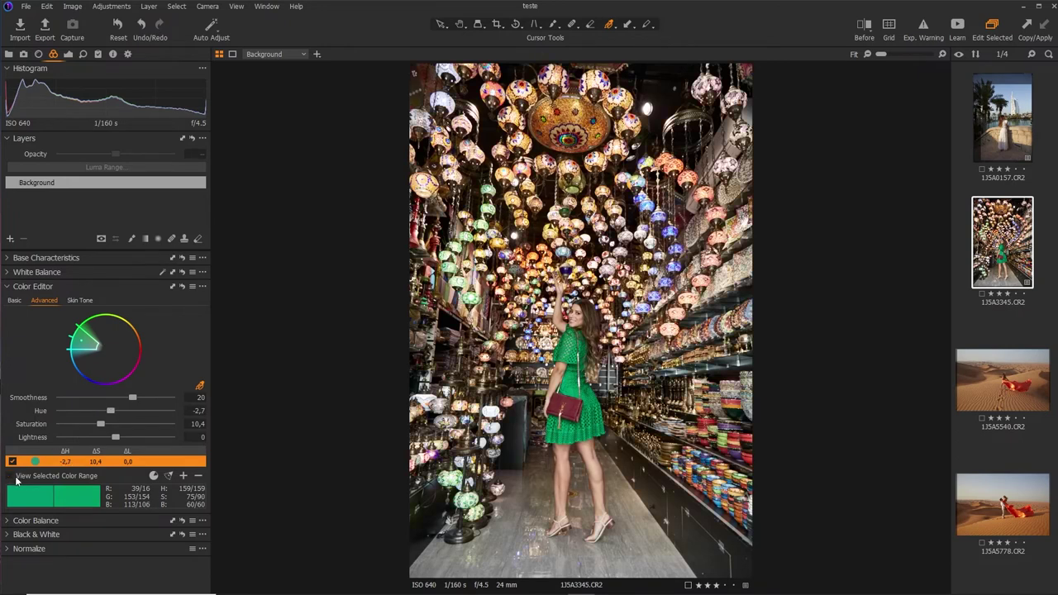
pyautogui.click(862, 27)
pyautogui.moveTo(581, 319)
pyautogui.mouseDown()
pyautogui.moveTo(693, 321)
pyautogui.moveTo(424, 320)
pyautogui.moveTo(640, 321)
pyautogui.moveTo(500, 320)
pyautogui.moveTo(627, 320)
pyautogui.moveTo(491, 291)
pyautogui.mouseUp()
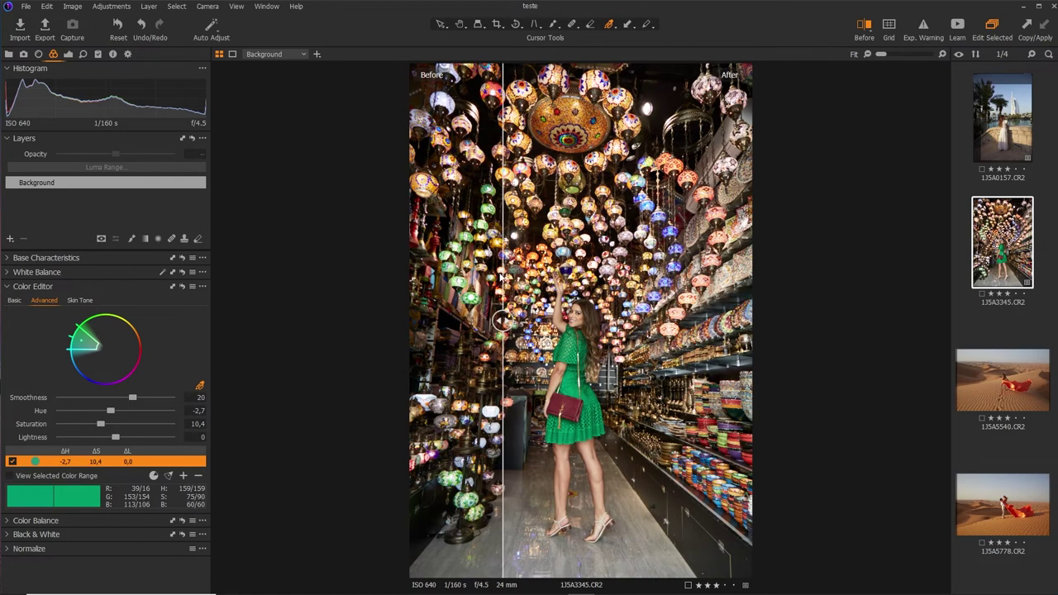
pyautogui.click(866, 30)
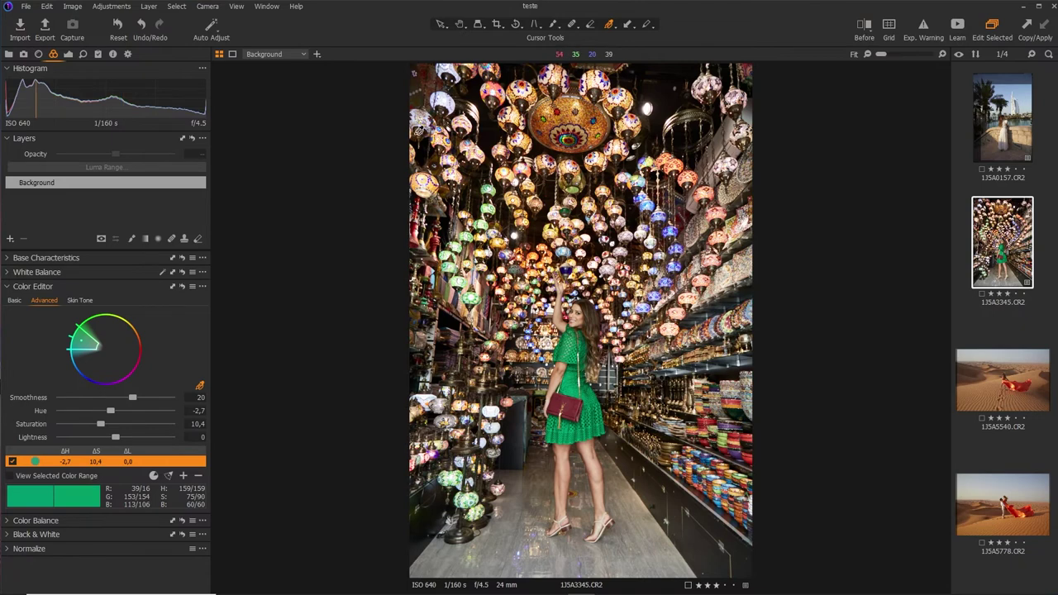
pyautogui.click(1005, 377)
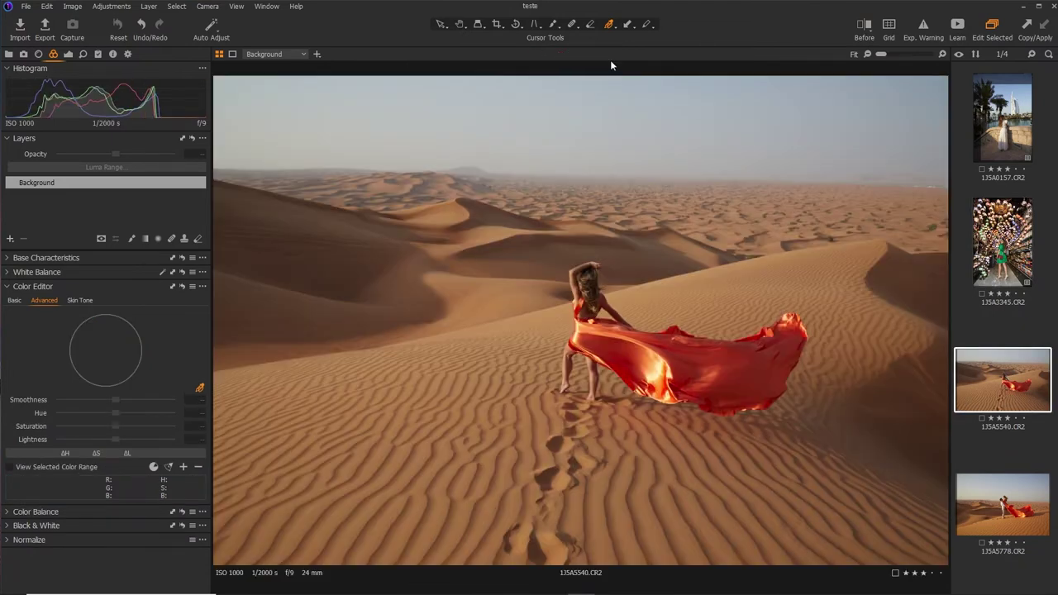
# Step: Straighten the desert horizon by −1.23° and show the Fibonacci spiral grid overlay
pyautogui.click(517, 25)
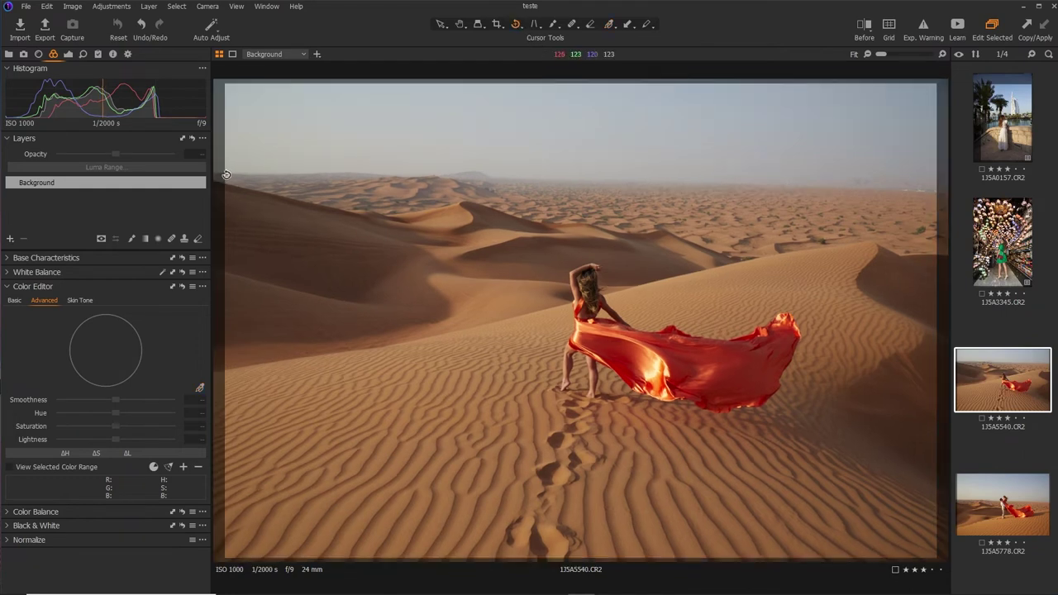
pyautogui.moveTo(226, 174)
pyautogui.mouseDown()
pyautogui.moveTo(668, 212)
pyautogui.moveTo(942, 190)
pyautogui.mouseUp()
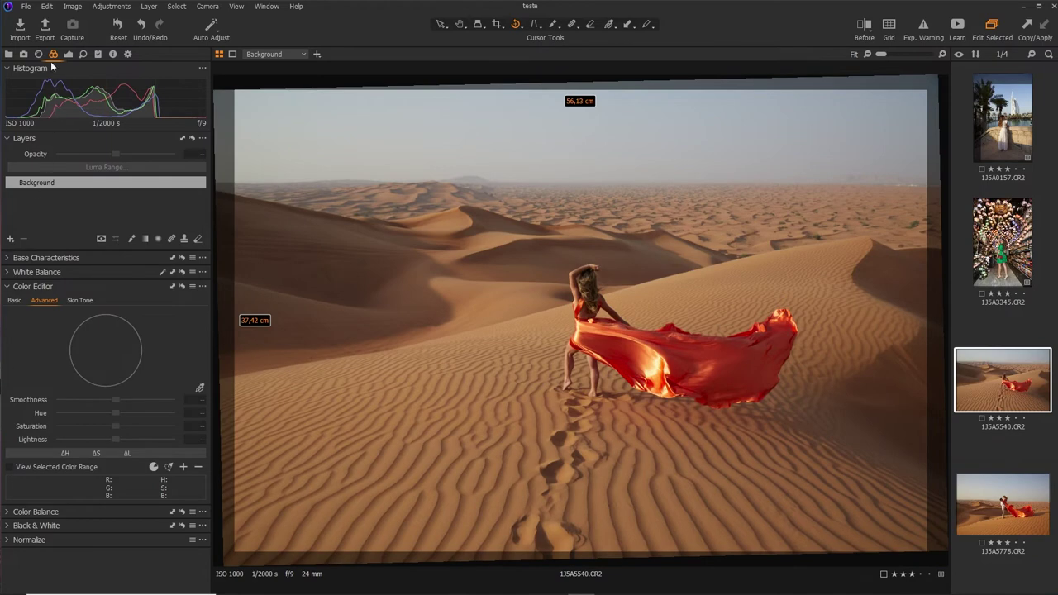
pyautogui.click(38, 54)
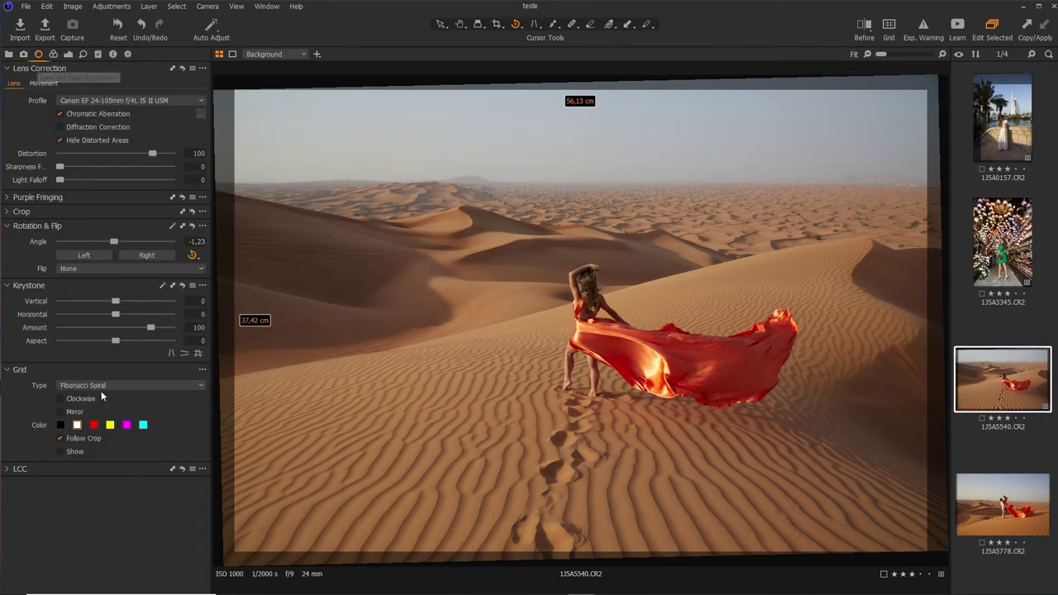
pyautogui.click(69, 452)
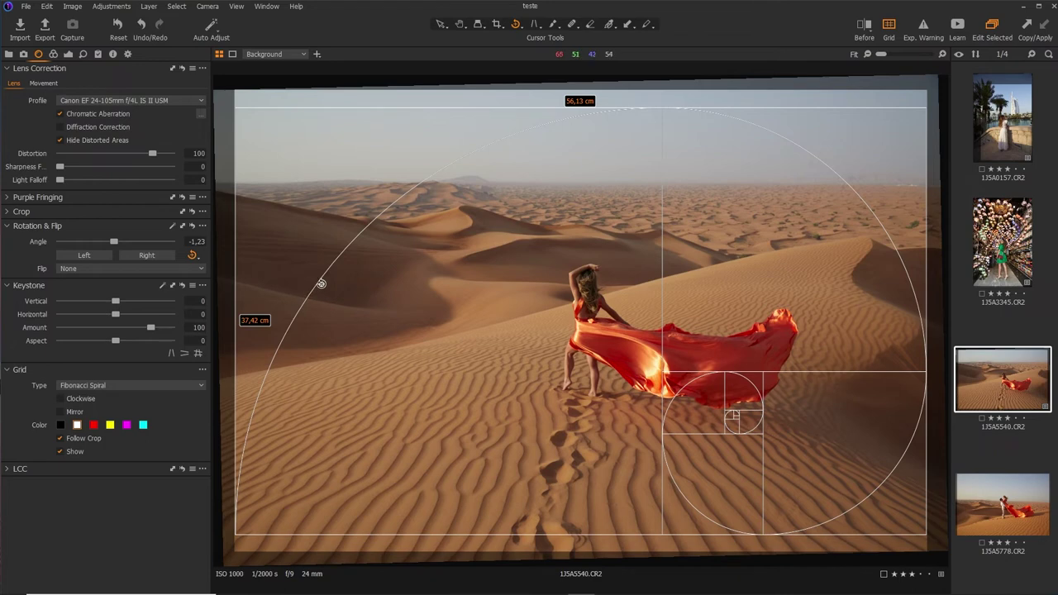
# Step: Crop the desert photo tighter around the woman and apply the crop
pyautogui.click(498, 25)
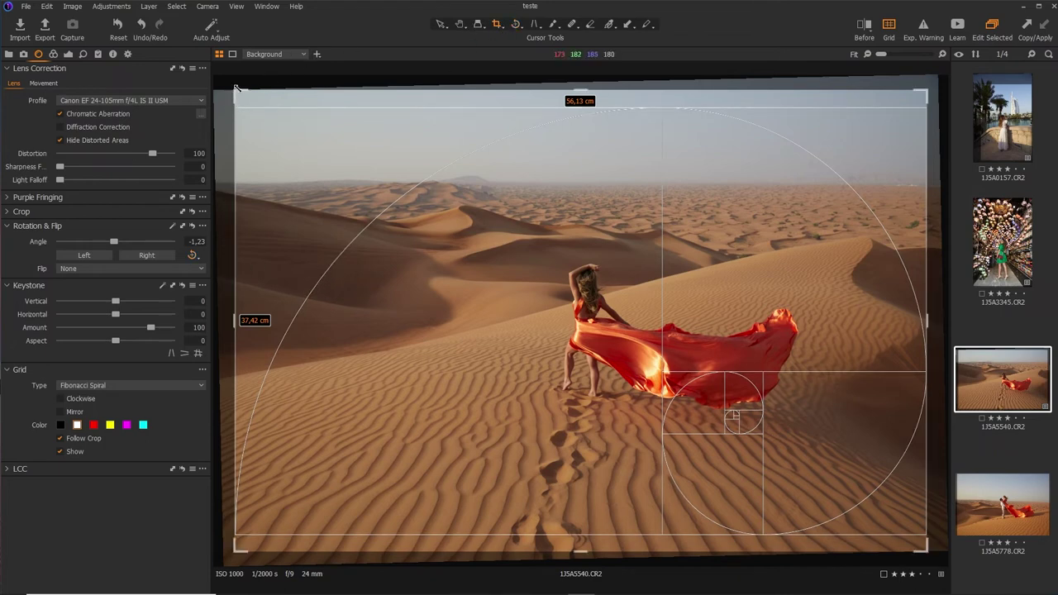
pyautogui.moveTo(236, 88); pyautogui.dragTo(295, 121)
pyautogui.moveTo(631, 316); pyautogui.dragTo(553, 285)
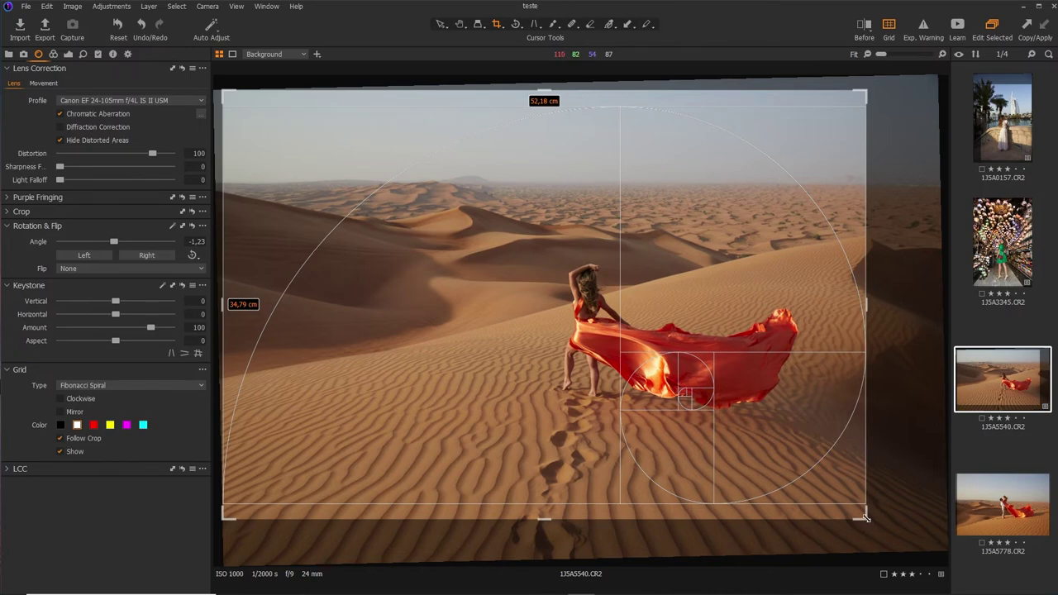
pyautogui.moveTo(863, 517); pyautogui.dragTo(813, 482)
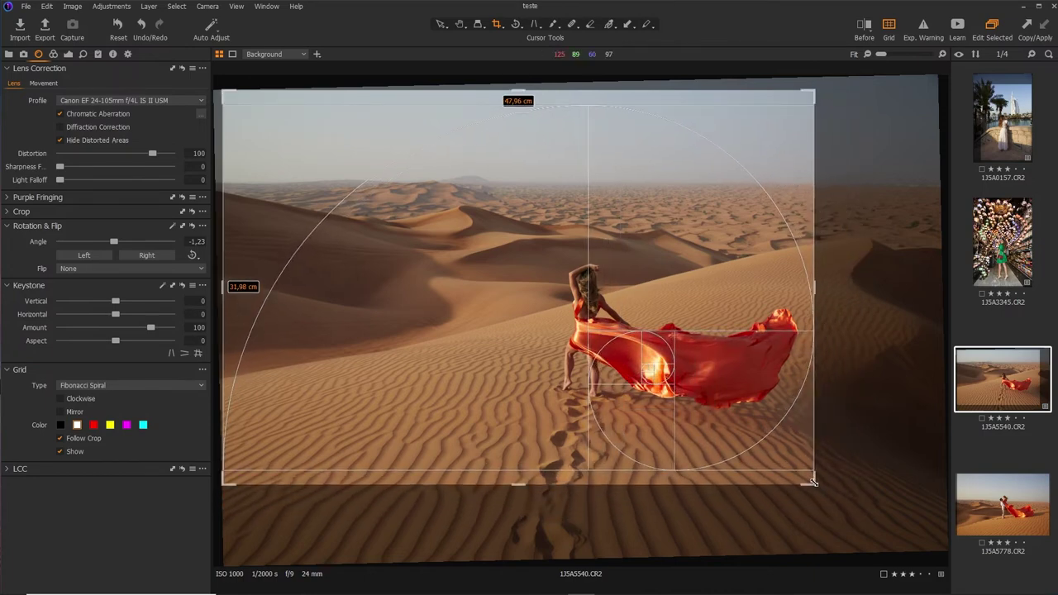
pyautogui.click(441, 25)
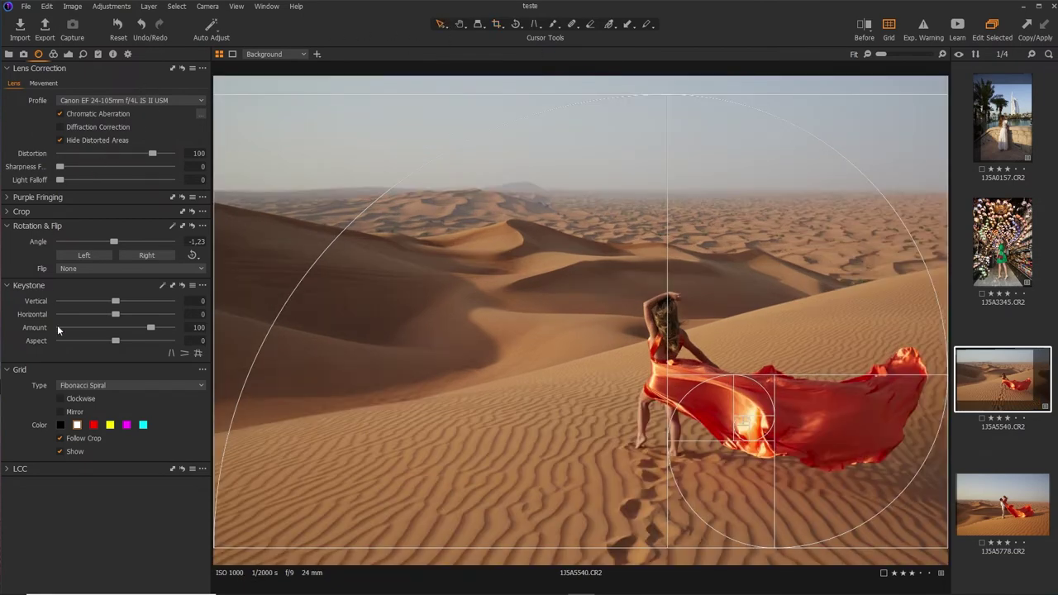
# Step: Try mirrored and clockwise spirals in red, yellow, magenta and cyan, then hide the grid
pyautogui.click(74, 413)
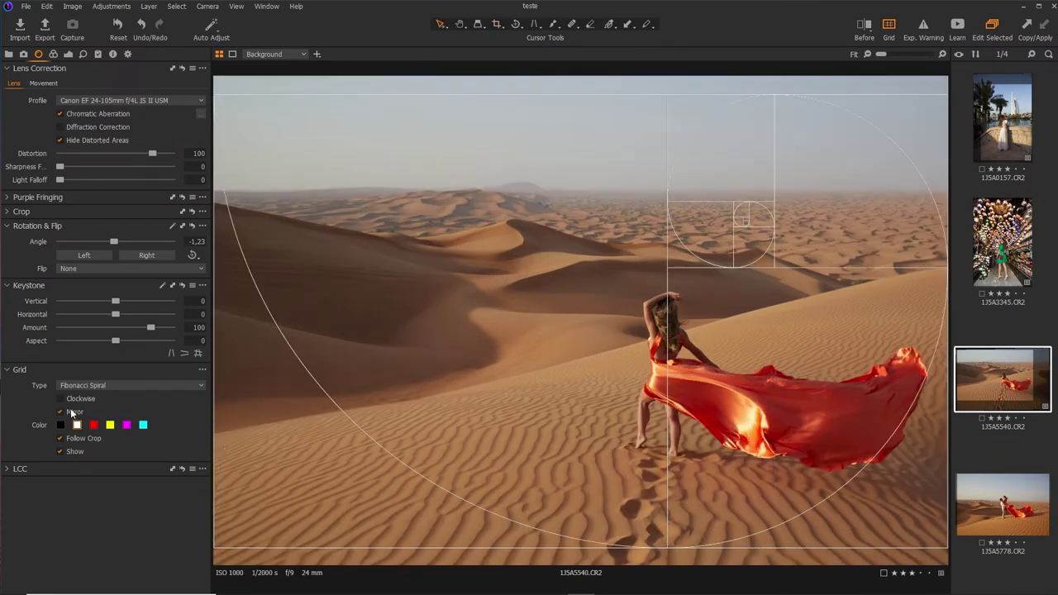
pyautogui.click(72, 402)
pyautogui.click(73, 400)
pyautogui.click(94, 426)
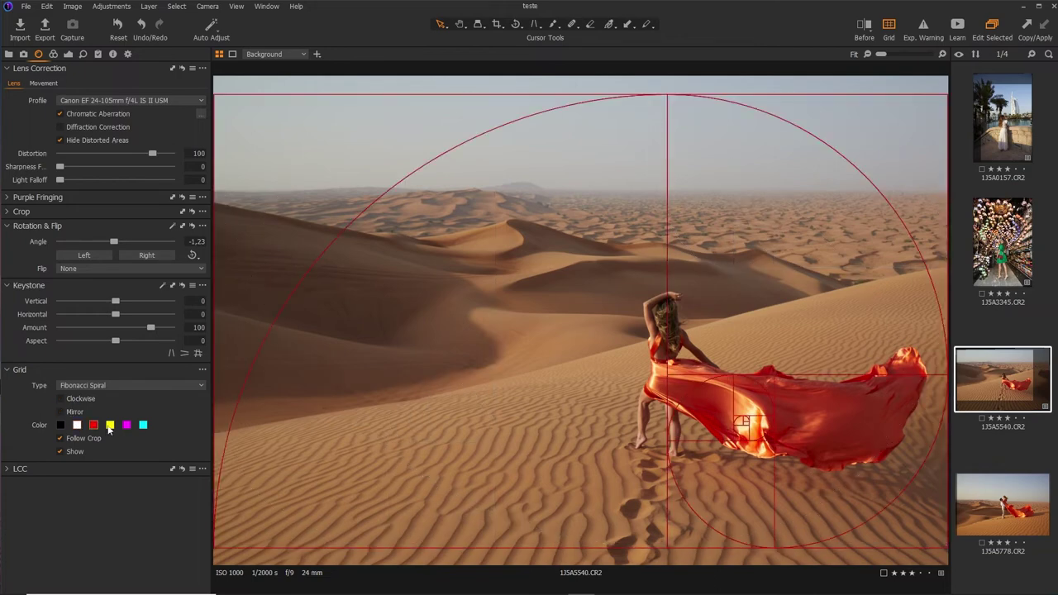
pyautogui.click(110, 426)
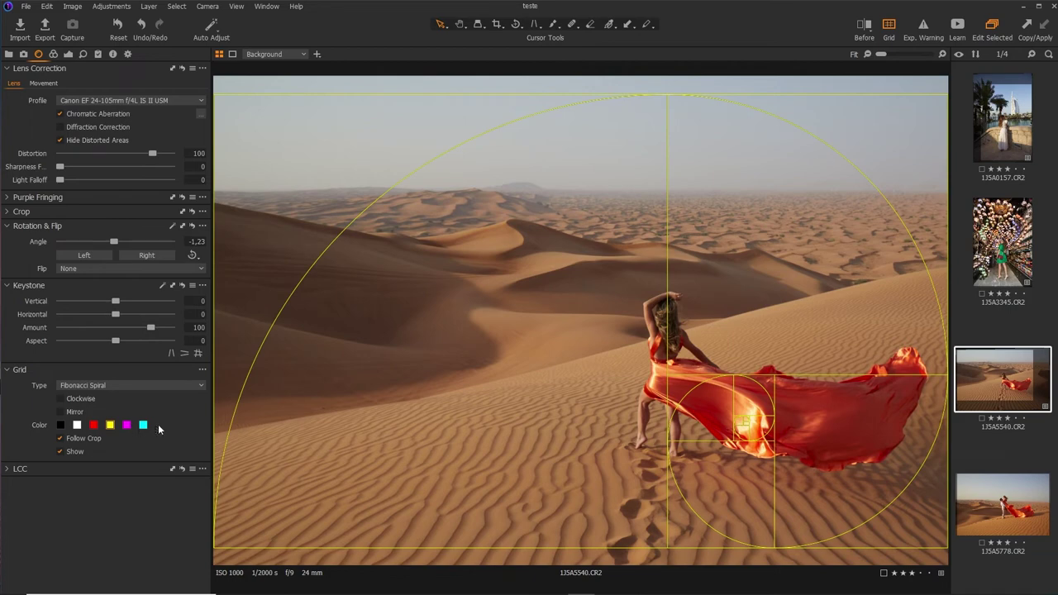
pyautogui.click(128, 427)
pyautogui.click(144, 427)
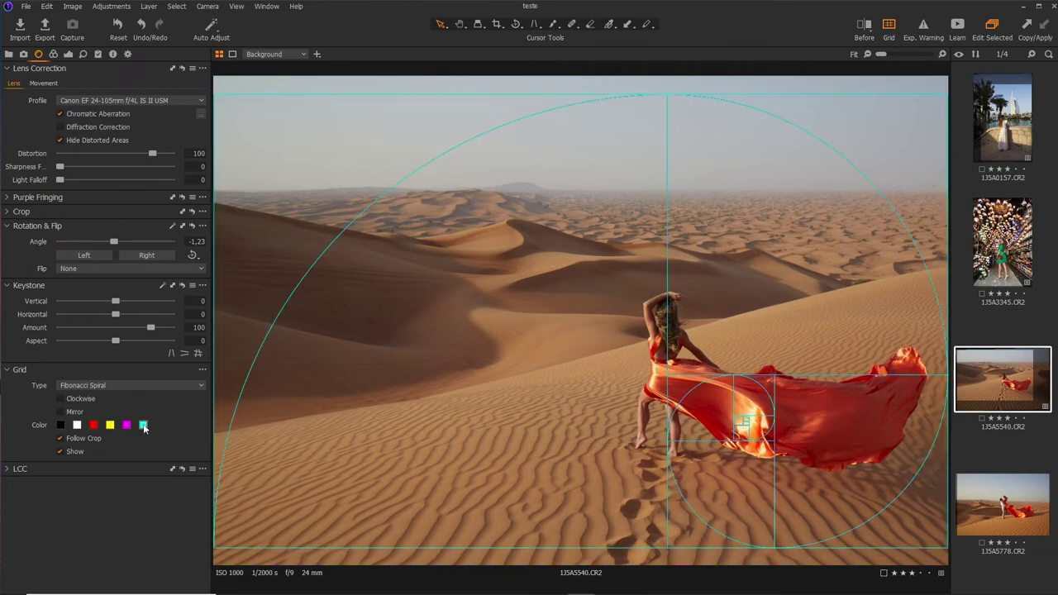
pyautogui.click(63, 452)
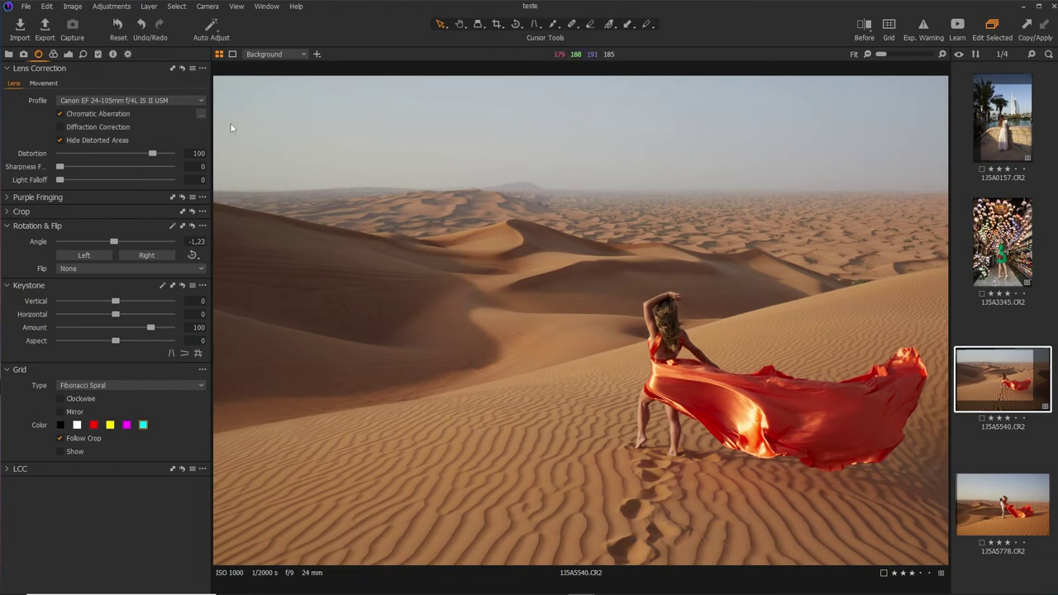
# Step: Neutralise white balance by sampling the sky and raise Natural clarity to 53
pyautogui.click(53, 54)
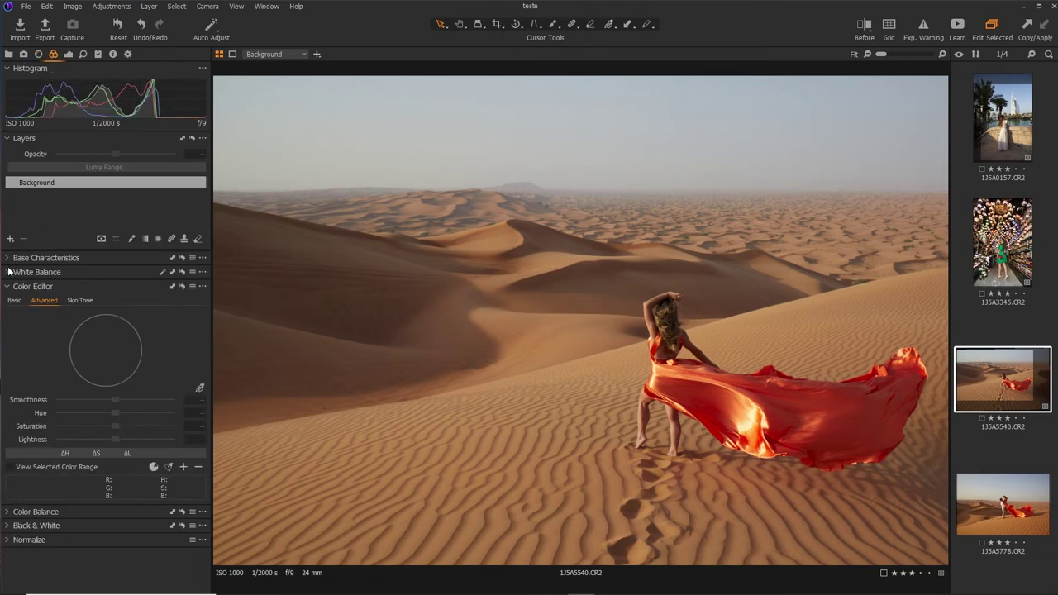
pyautogui.click(200, 287)
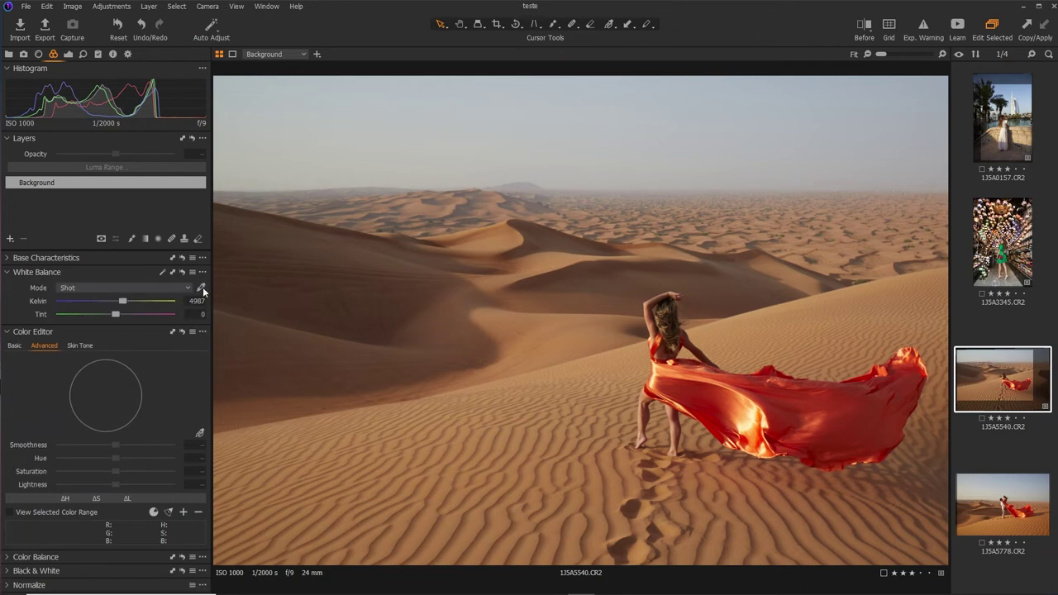
pyautogui.click(579, 112)
pyautogui.click(68, 54)
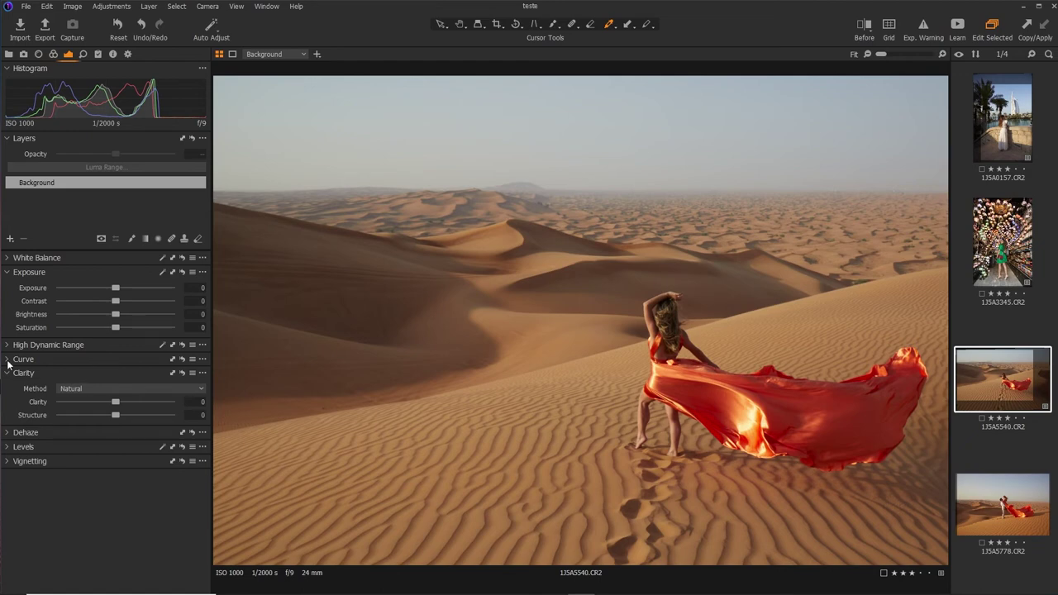
pyautogui.moveTo(115, 401); pyautogui.dragTo(144, 402)
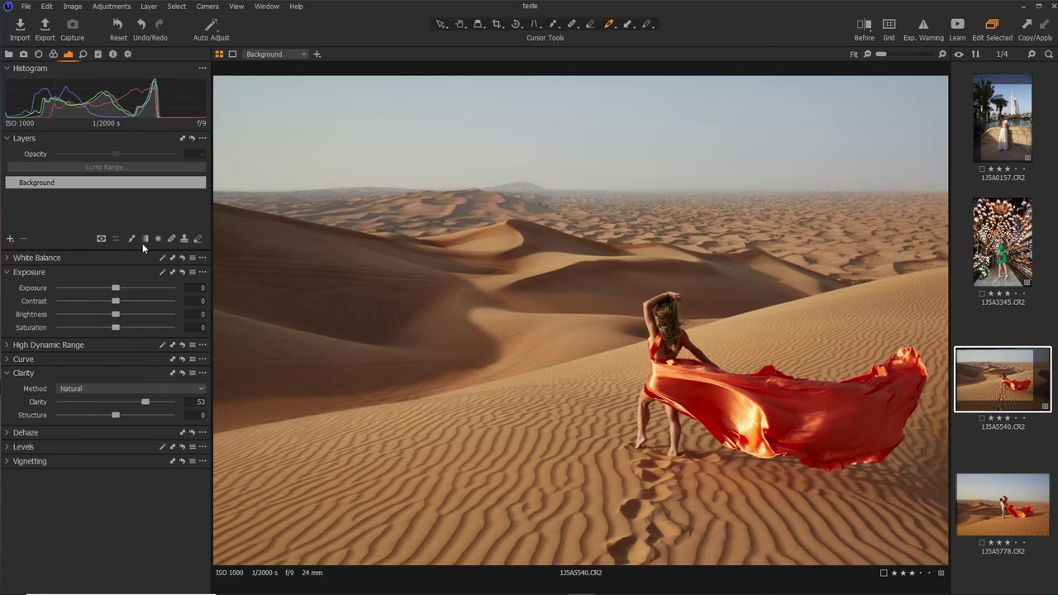
# Step: Add a new adjustment layer and name it Ceu
pyautogui.click(10, 238)
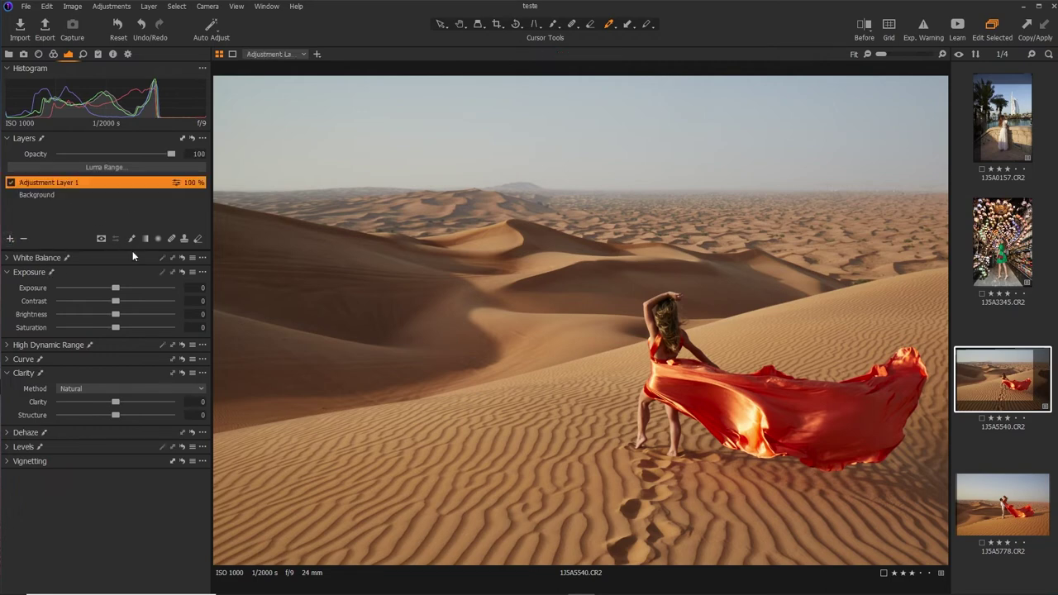
pyautogui.doubleClick(50, 183)
pyautogui.write('Cel')
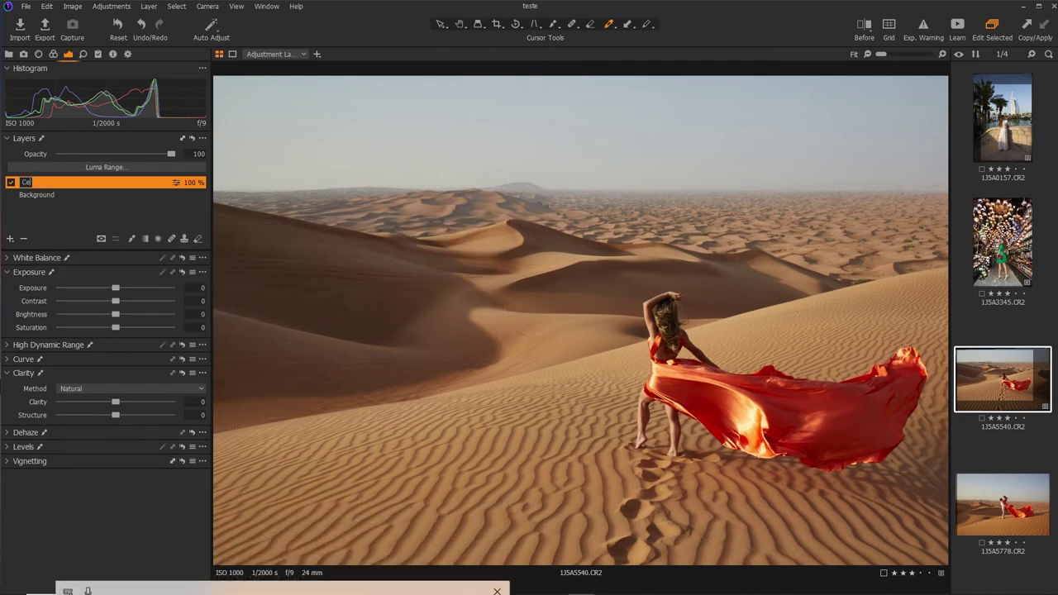
pyautogui.write('u')
pyautogui.press('Return')
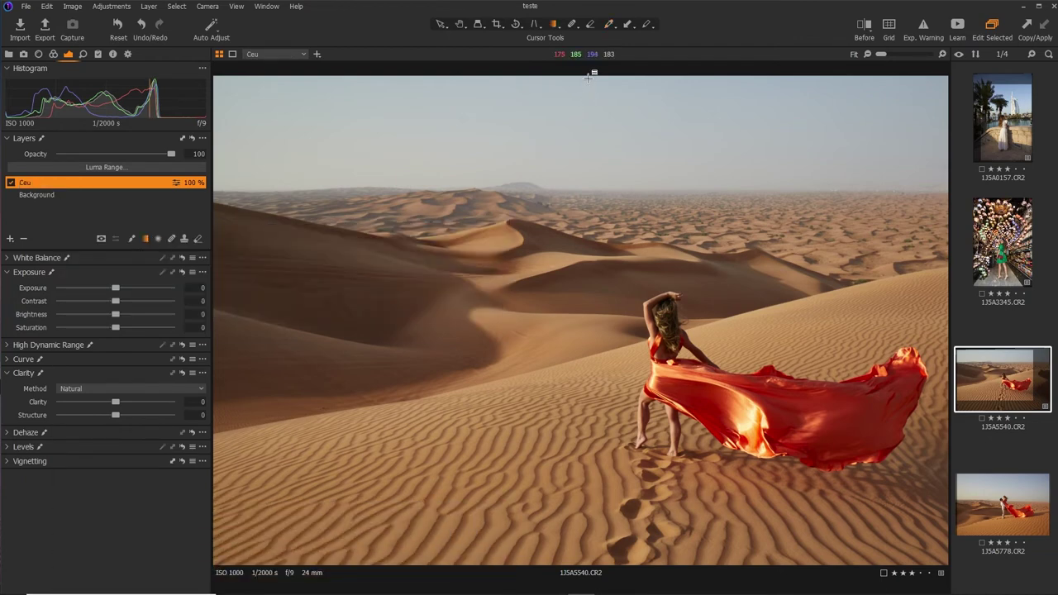
# Step: Draw a linear gradient on Ceu from the sky's top to the horizon, checking the mask preview
pyautogui.moveTo(588, 78); pyautogui.dragTo(590, 285)
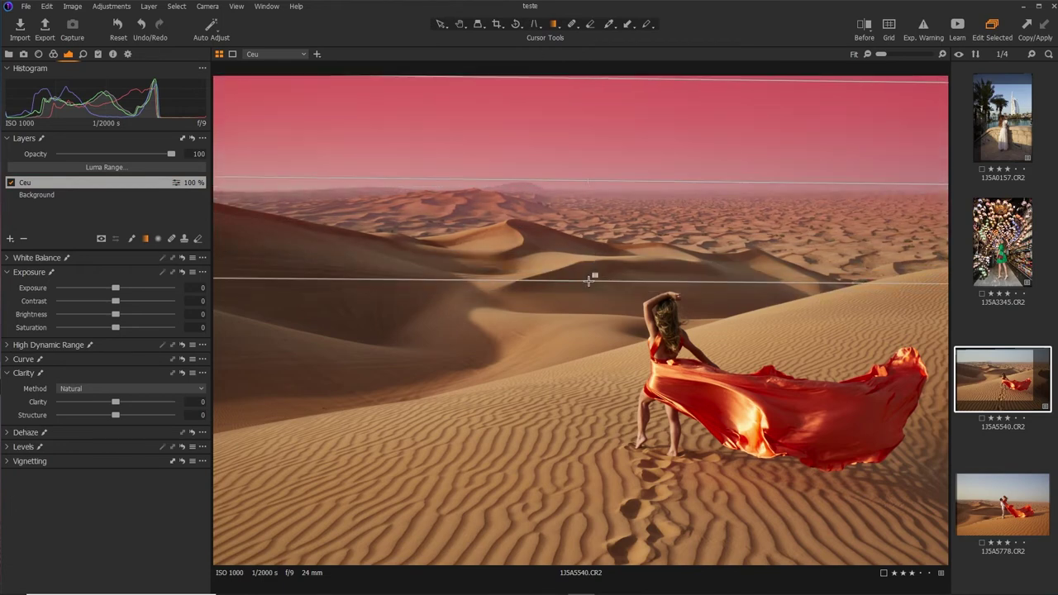
pyautogui.moveTo(591, 285); pyautogui.dragTo(590, 283)
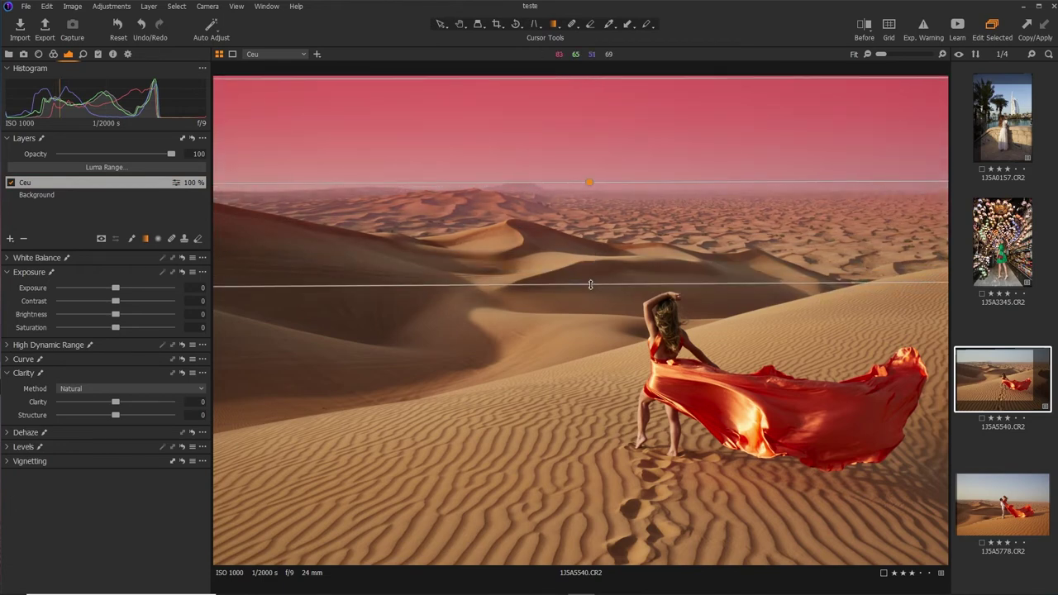
pyautogui.press('b')
pyautogui.press('m')
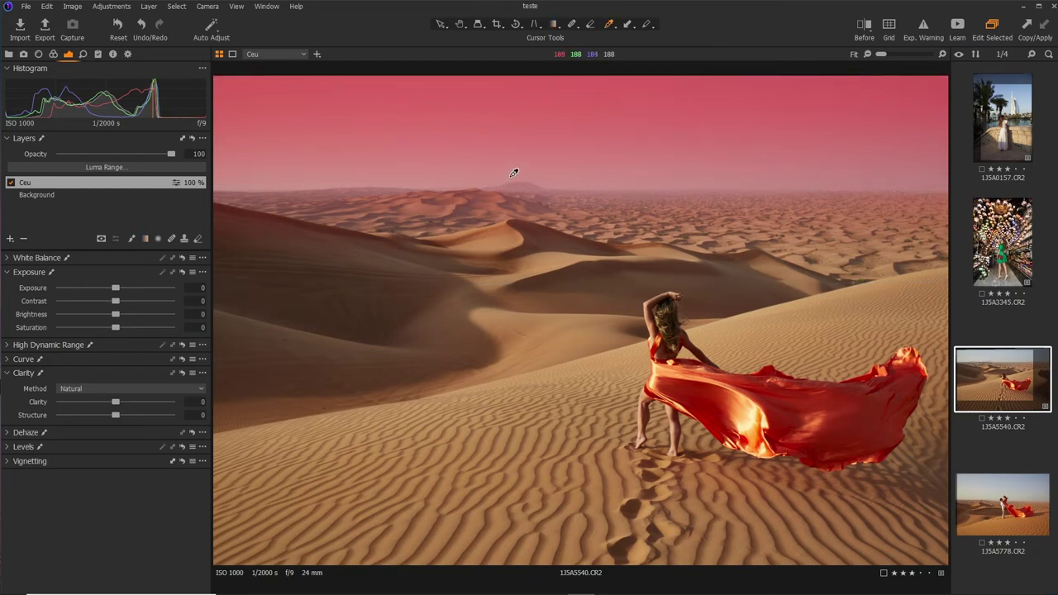
pyautogui.press('m')
pyautogui.press('m')
pyautogui.press('m')
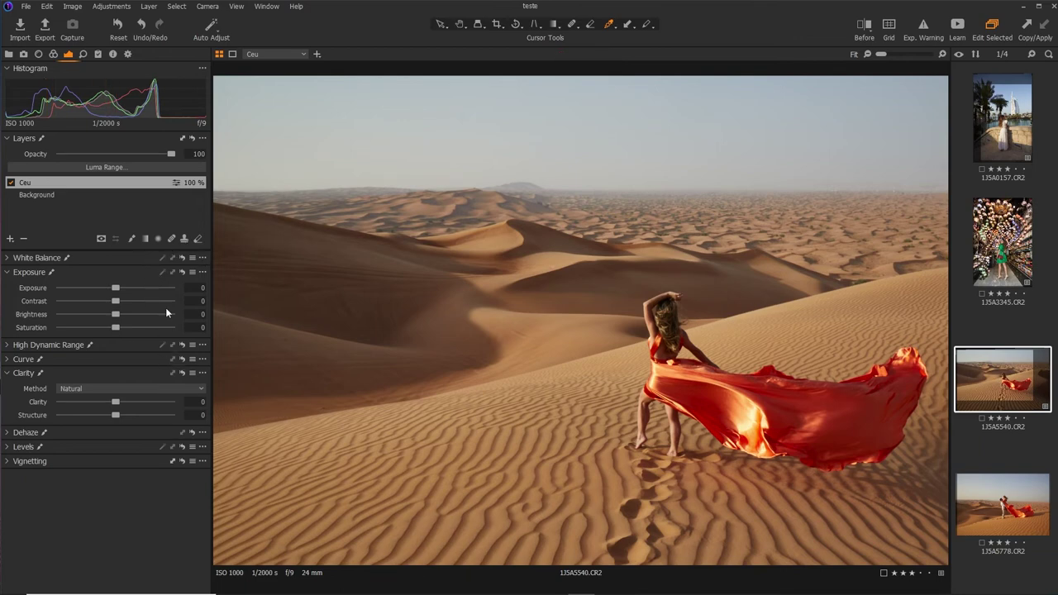
# Step: Cool the Ceu sky to about 4191 K, toggle the layer to compare, and add another adjustment layer
pyautogui.click(52, 55)
pyautogui.moveTo(122, 301); pyautogui.dragTo(112, 314)
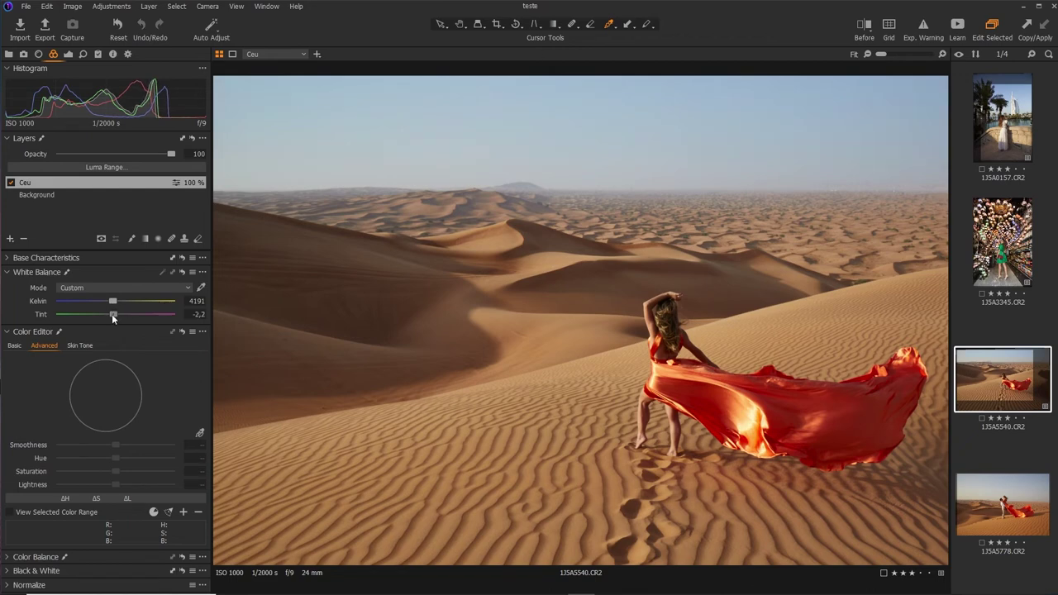
pyautogui.click(10, 183)
pyautogui.click(10, 183)
pyautogui.click(11, 183)
pyautogui.click(9, 239)
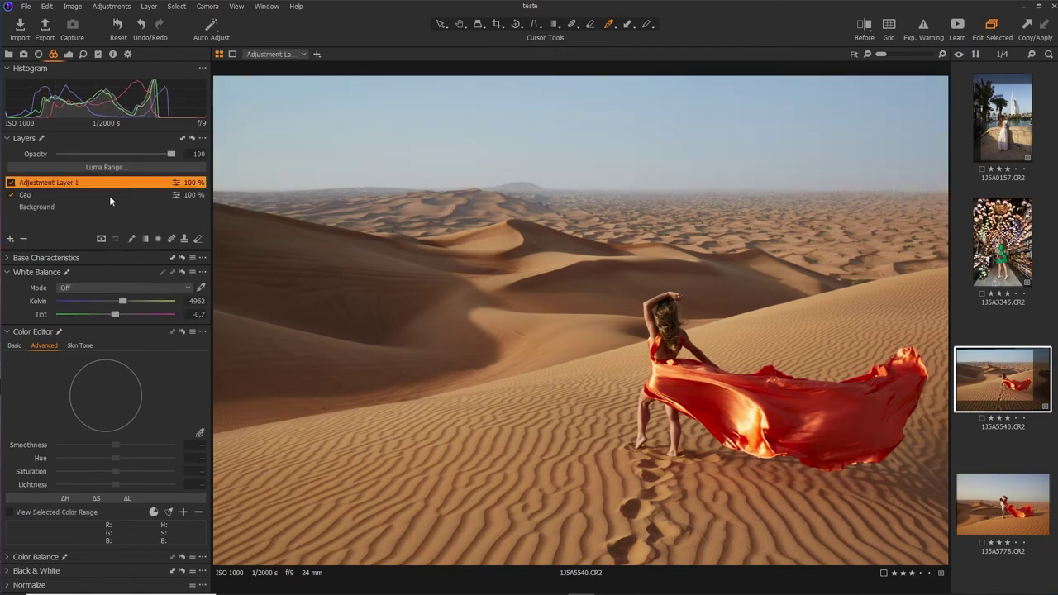
# Step: Mask the lower dunes with an upward linear gradient and warm them to 5305 K
pyautogui.click(145, 239)
pyautogui.moveTo(605, 555)
pyautogui.mouseDown()
pyautogui.moveTo(591, 125)
pyautogui.moveTo(608, 23)
pyautogui.mouseUp()
pyautogui.press('m')
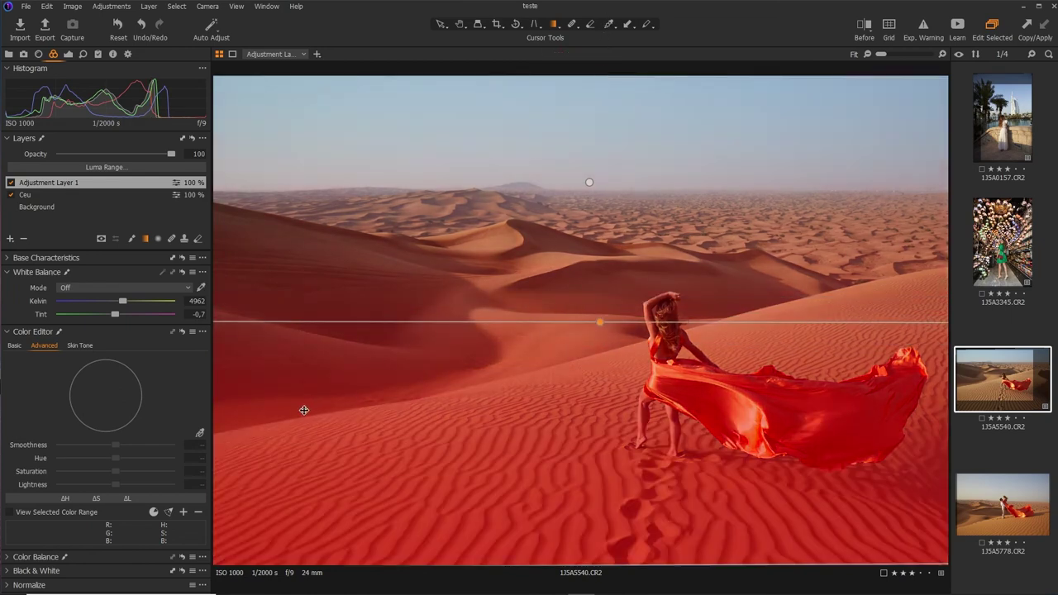
pyautogui.press('m')
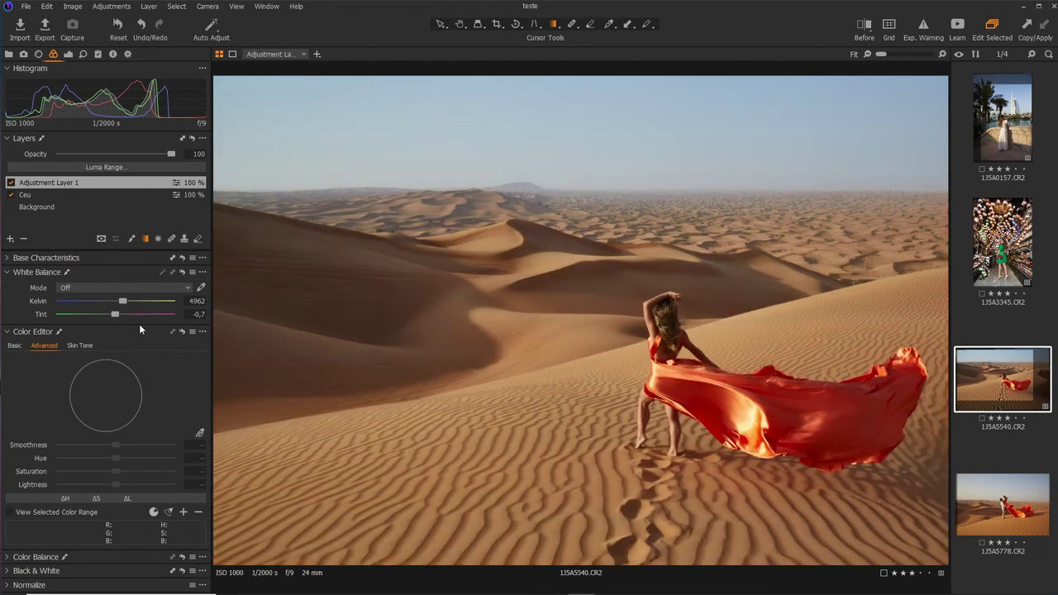
pyautogui.moveTo(123, 302); pyautogui.dragTo(128, 302)
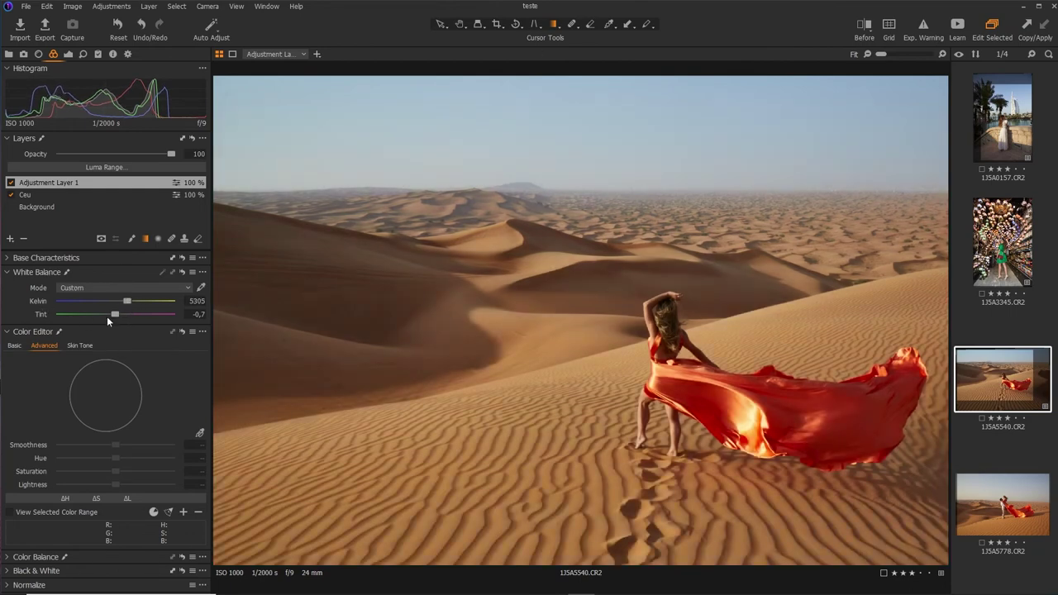
# Step: Raise the sand mask layer's Saturation to 4, Clarity to 37 and Structure to 26
pyautogui.click(69, 54)
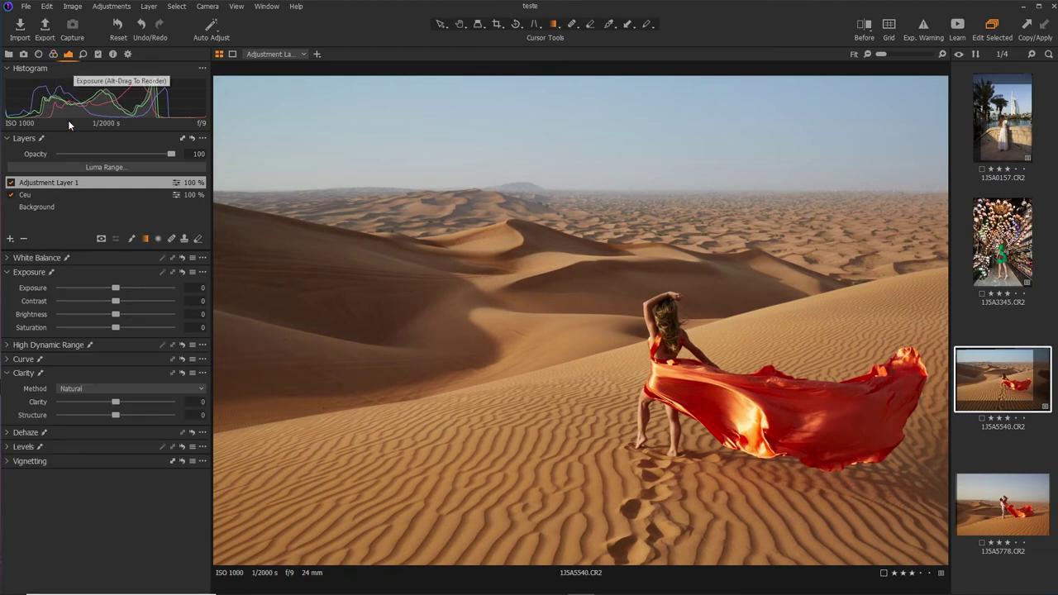
pyautogui.moveTo(115, 328); pyautogui.dragTo(118, 328)
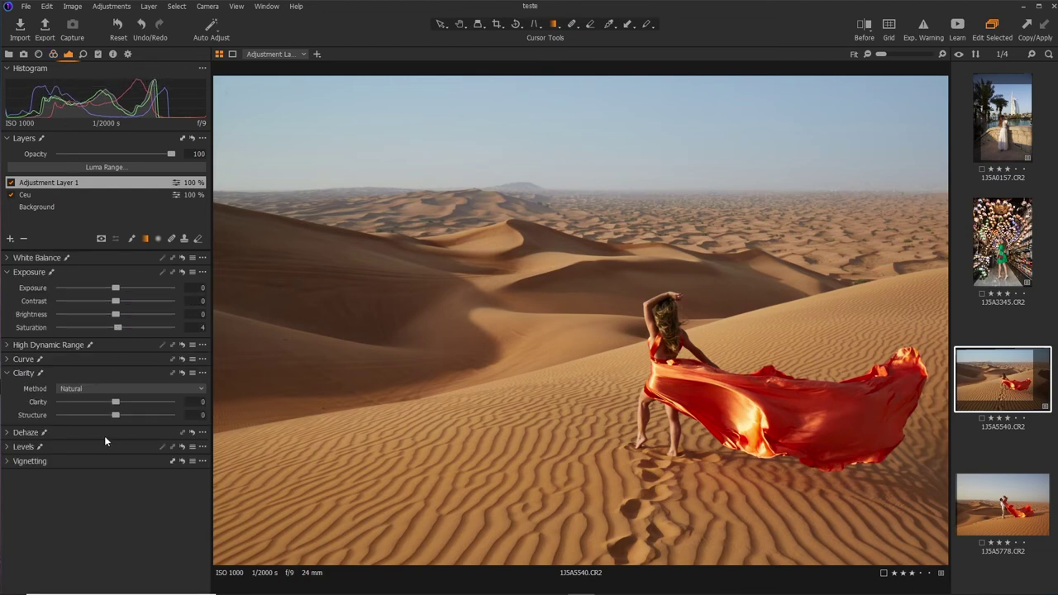
pyautogui.moveTo(115, 402)
pyautogui.mouseDown()
pyautogui.moveTo(135, 402)
pyautogui.moveTo(133, 416)
pyautogui.mouseUp()
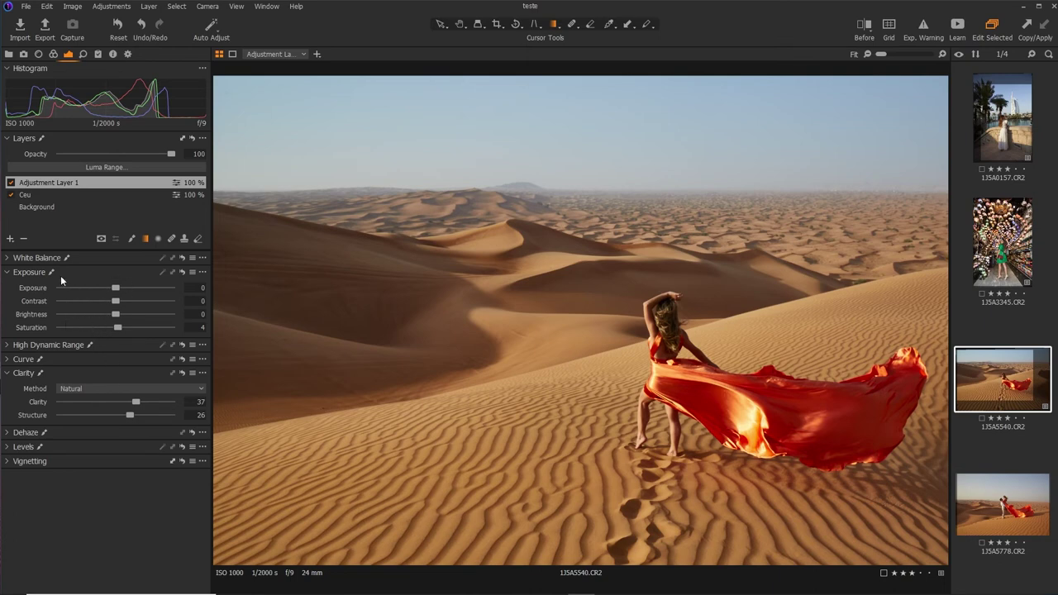
pyautogui.click(37, 206)
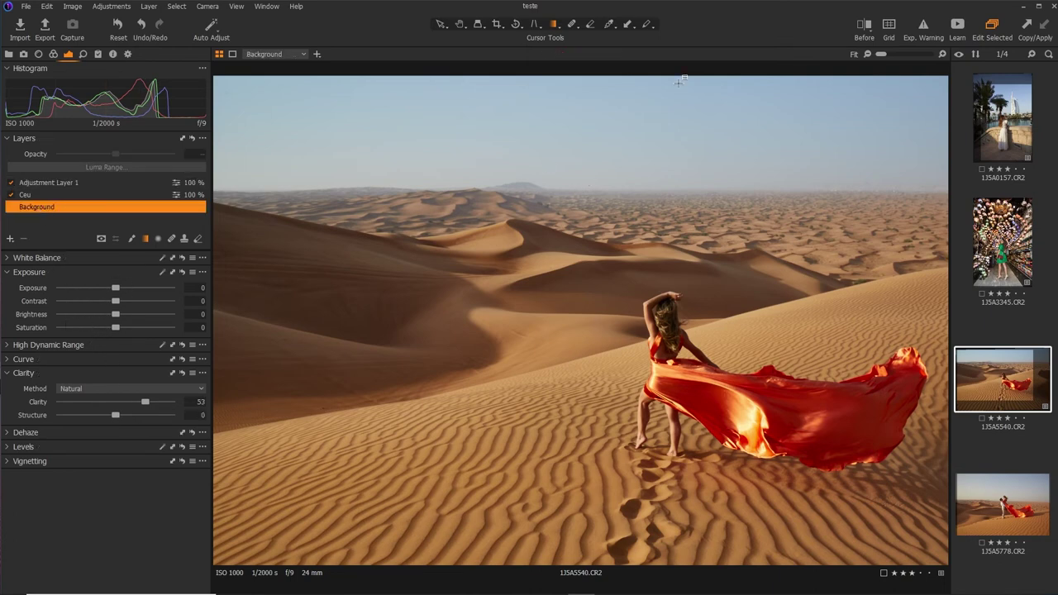
# Step: Raise the Background layer's exposure to 0,28
pyautogui.moveTo(116, 288); pyautogui.dragTo(121, 288)
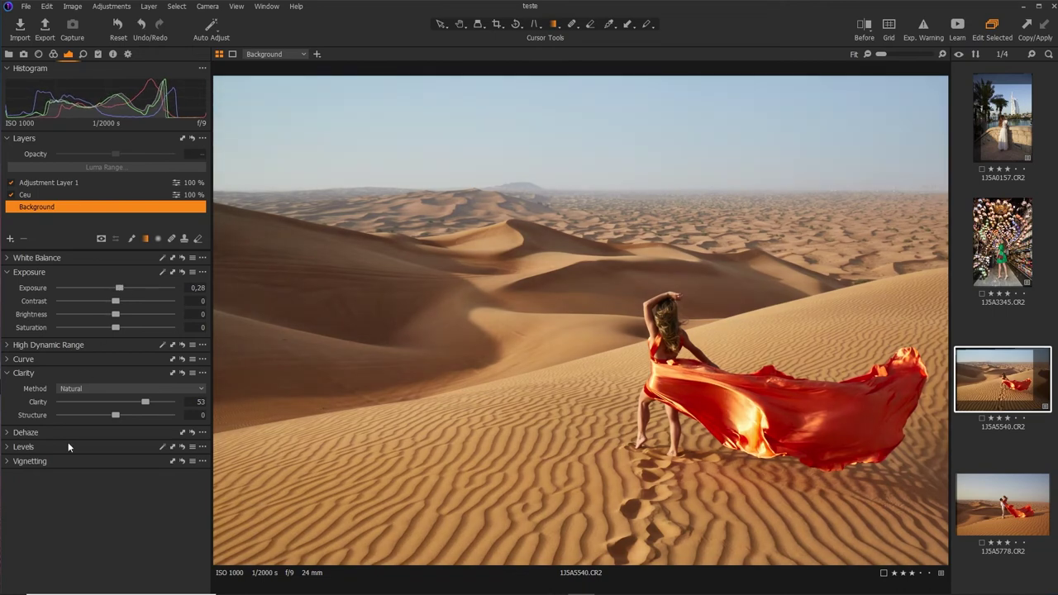
pyautogui.click(8, 360)
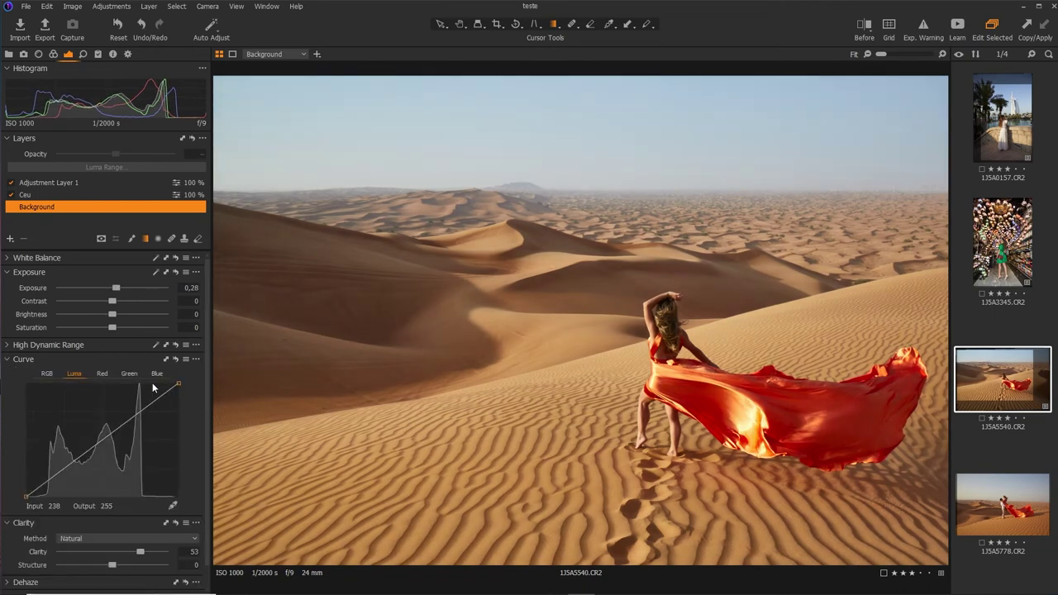
pyautogui.click(47, 374)
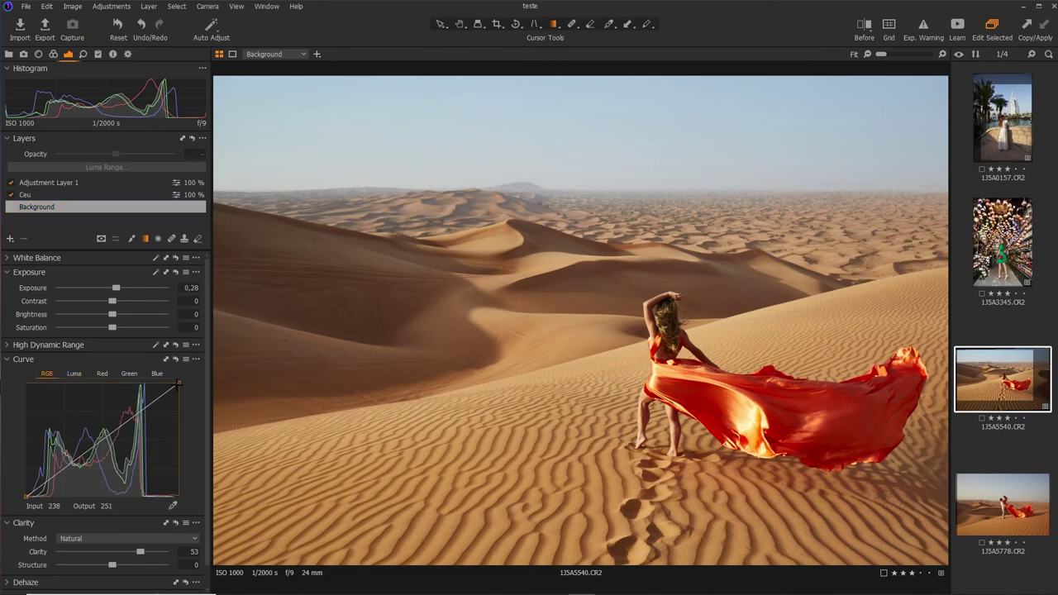
# Step: Brighten highlights with a Luma curve (236 to 255) and view it against the original
pyautogui.click(72, 374)
pyautogui.moveTo(177, 382); pyautogui.dragTo(168, 382)
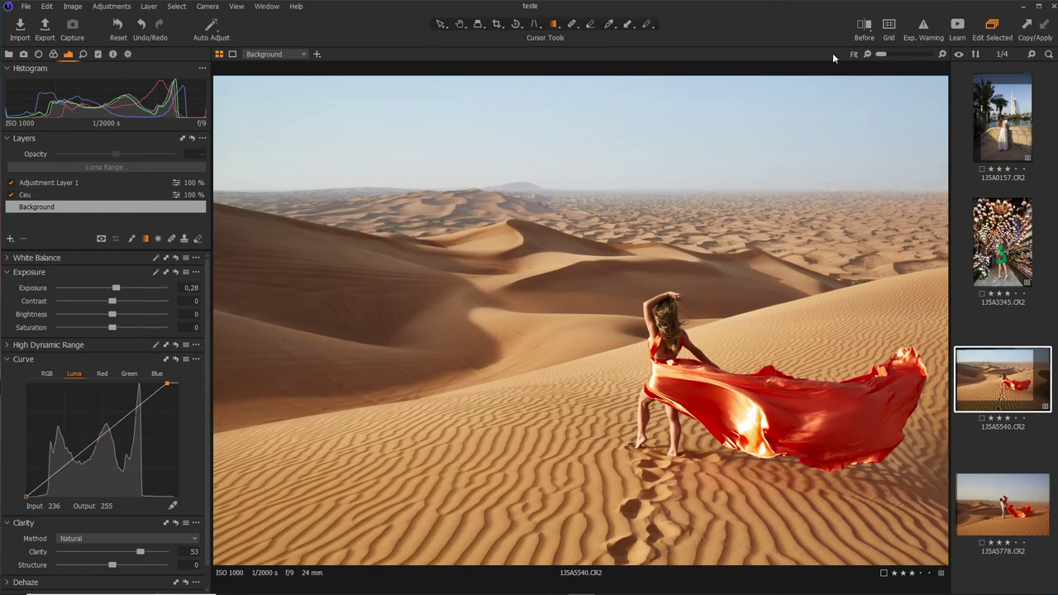
pyautogui.click(874, 31)
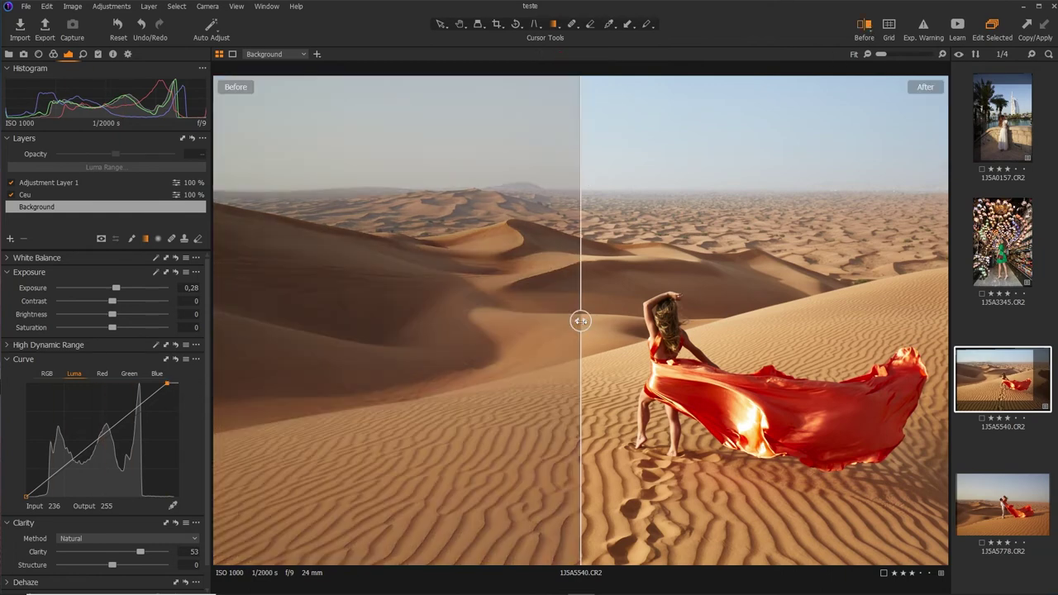
# Step: Sweep the Before/After divider across the dunes, end the comparison, and open 1J5A5778.CR2
pyautogui.moveTo(579, 323)
pyautogui.mouseDown()
pyautogui.moveTo(423, 327)
pyautogui.moveTo(752, 443)
pyautogui.mouseUp()
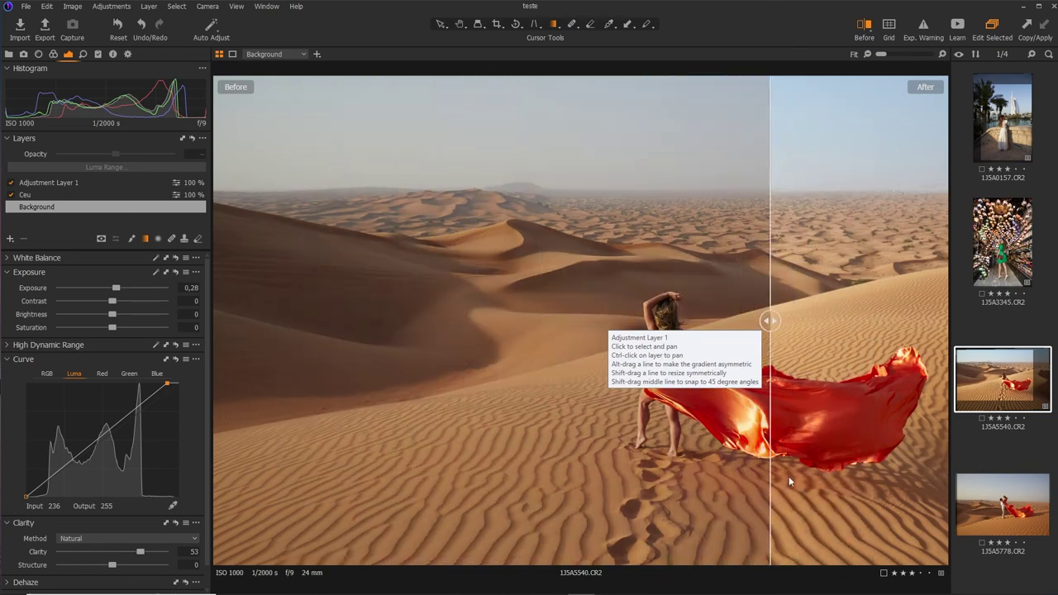
pyautogui.moveTo(750, 443)
pyautogui.mouseDown()
pyautogui.moveTo(893, 477)
pyautogui.moveTo(410, 488)
pyautogui.mouseUp()
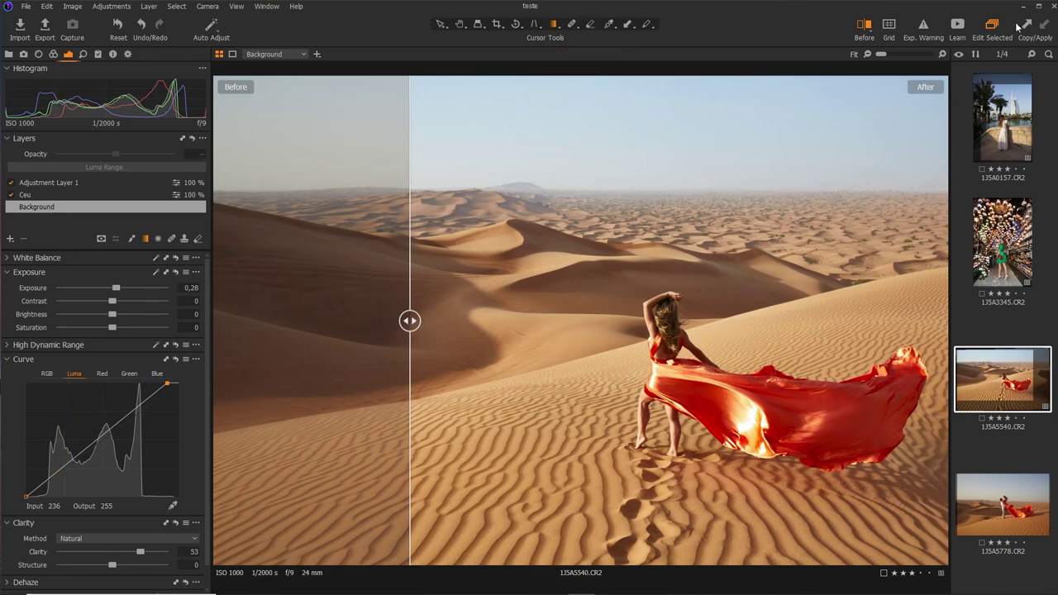
pyautogui.click(864, 25)
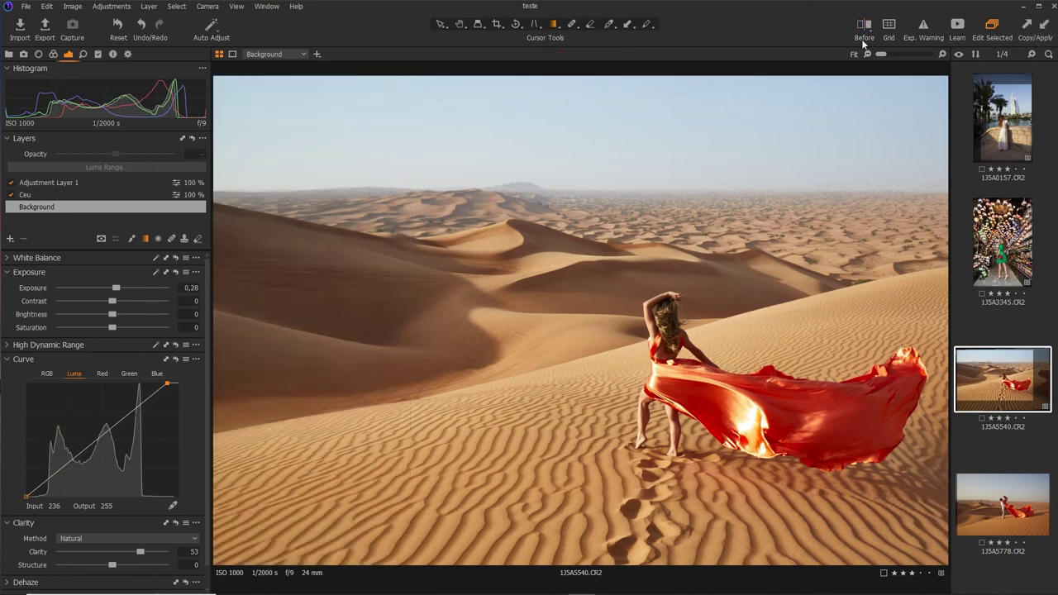
pyautogui.click(1015, 513)
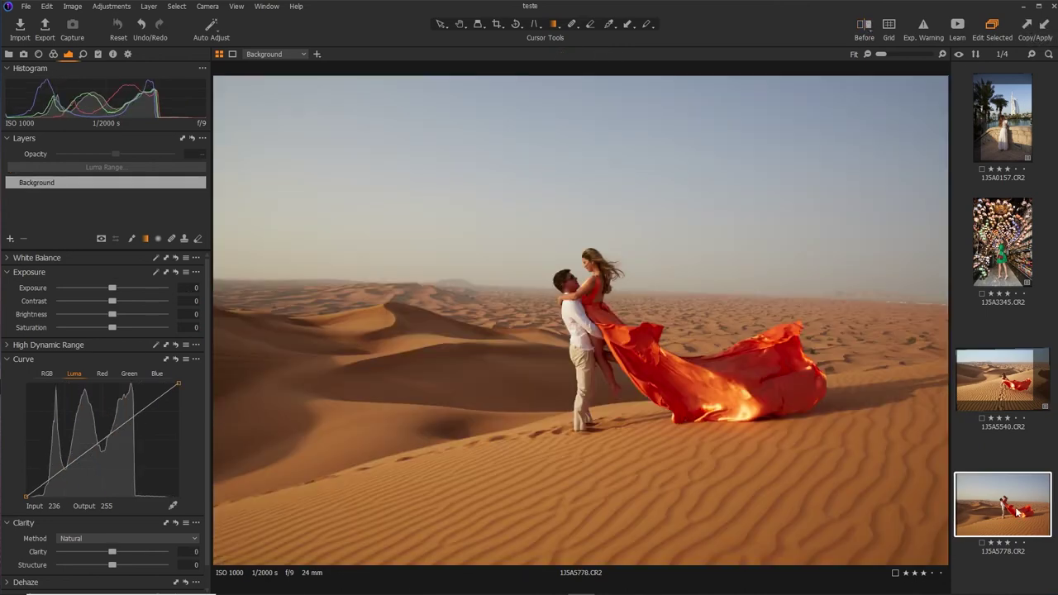
# Step: Apply the copied adjustments to the couple photo and straighten its horizon to -1,99°
pyautogui.click(1045, 26)
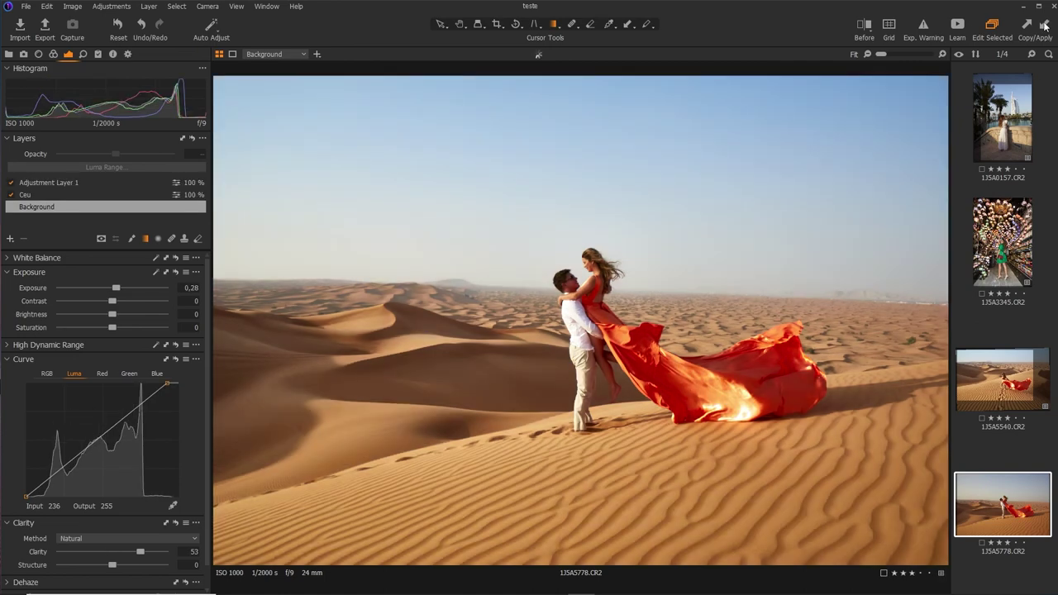
pyautogui.click(516, 24)
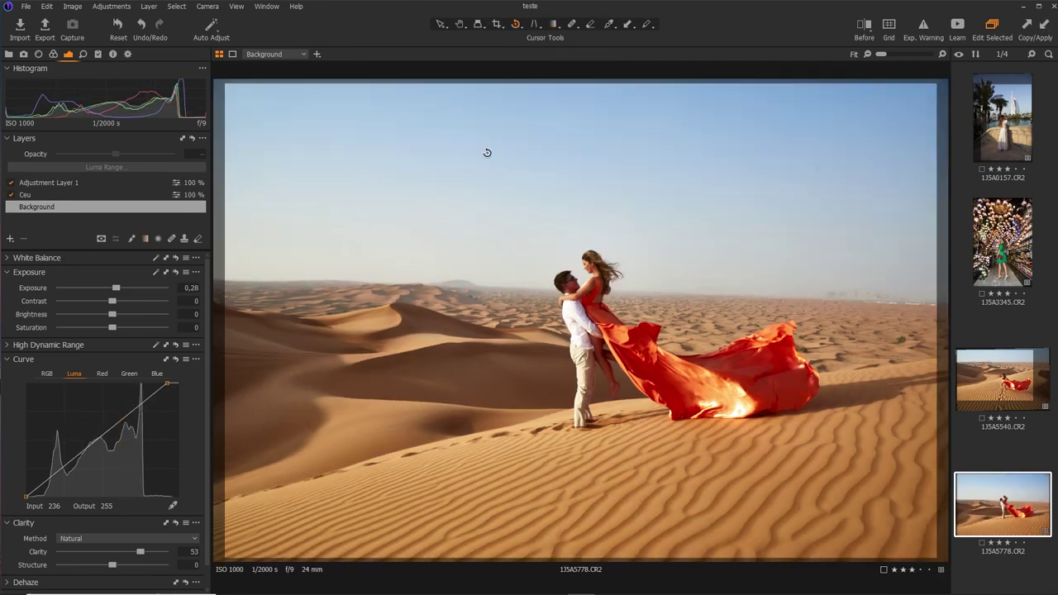
pyautogui.moveTo(225, 281); pyautogui.dragTo(941, 302)
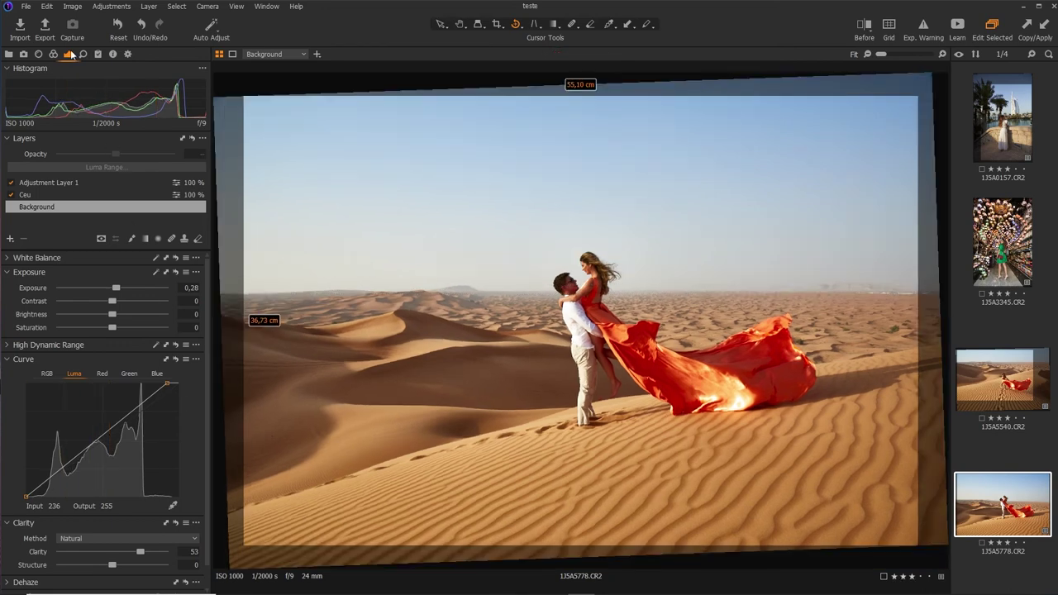
# Step: Apply the tighter crop and hide the Fibonacci grid overlay
pyautogui.click(38, 54)
pyautogui.click(60, 452)
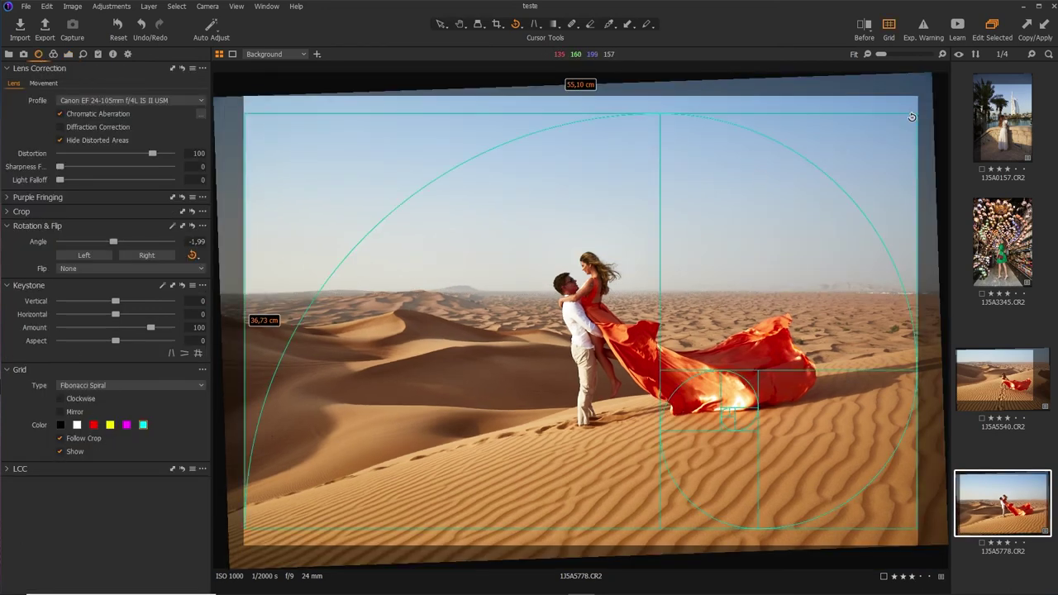
pyautogui.press('v')
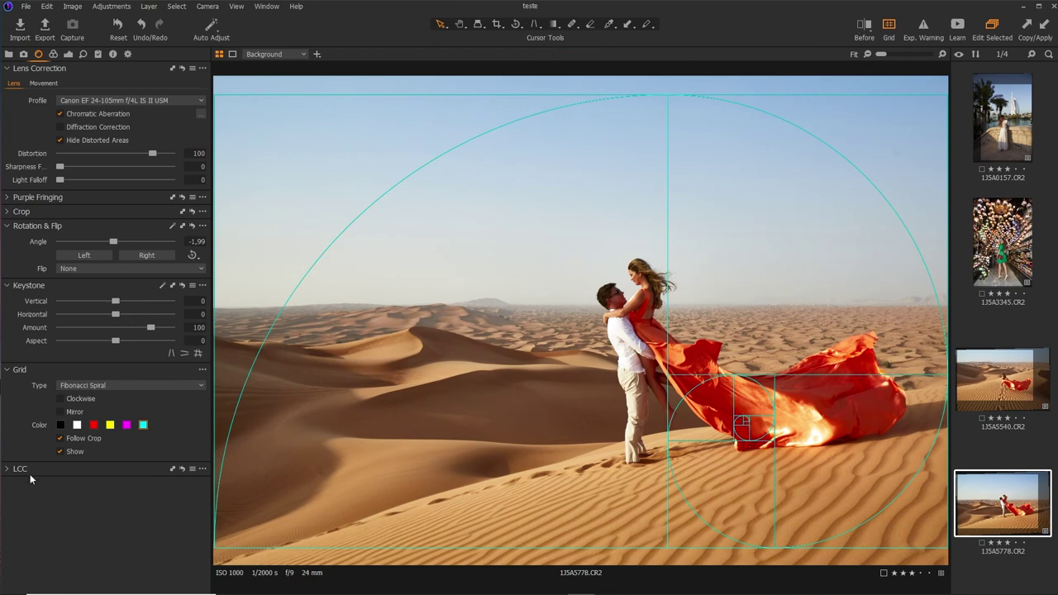
pyautogui.click(74, 452)
# Step: Compare the straightened, cropped couple photo against the original using the divider
pyautogui.click(864, 26)
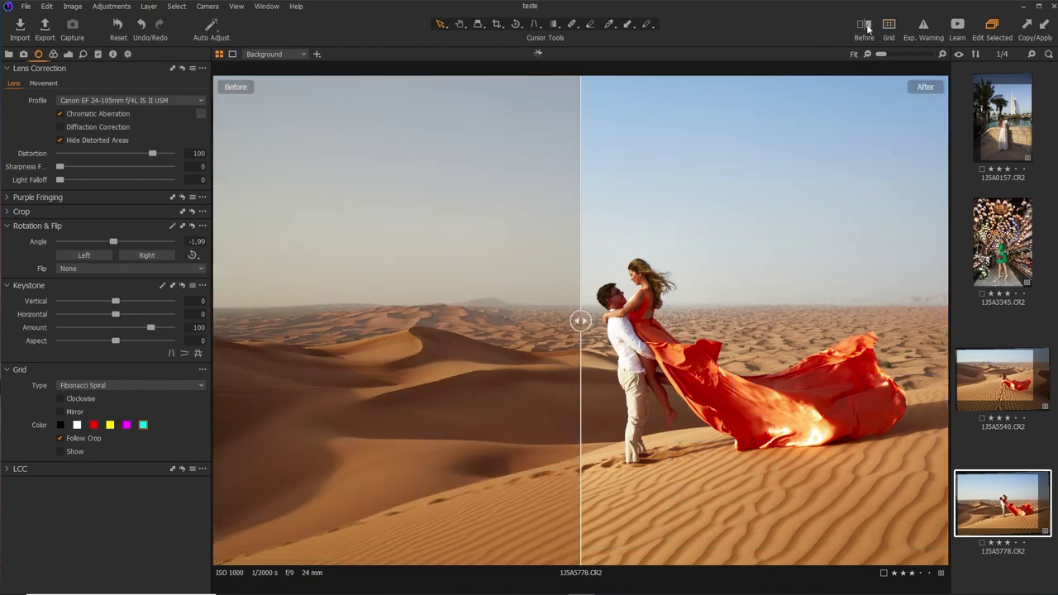
pyautogui.moveTo(581, 321)
pyautogui.mouseDown()
pyautogui.moveTo(319, 237)
pyautogui.moveTo(244, 237)
pyautogui.moveTo(906, 237)
pyautogui.moveTo(253, 236)
pyautogui.moveTo(487, 257)
pyautogui.moveTo(867, 248)
pyautogui.moveTo(348, 184)
pyautogui.moveTo(467, 201)
pyautogui.mouseUp()
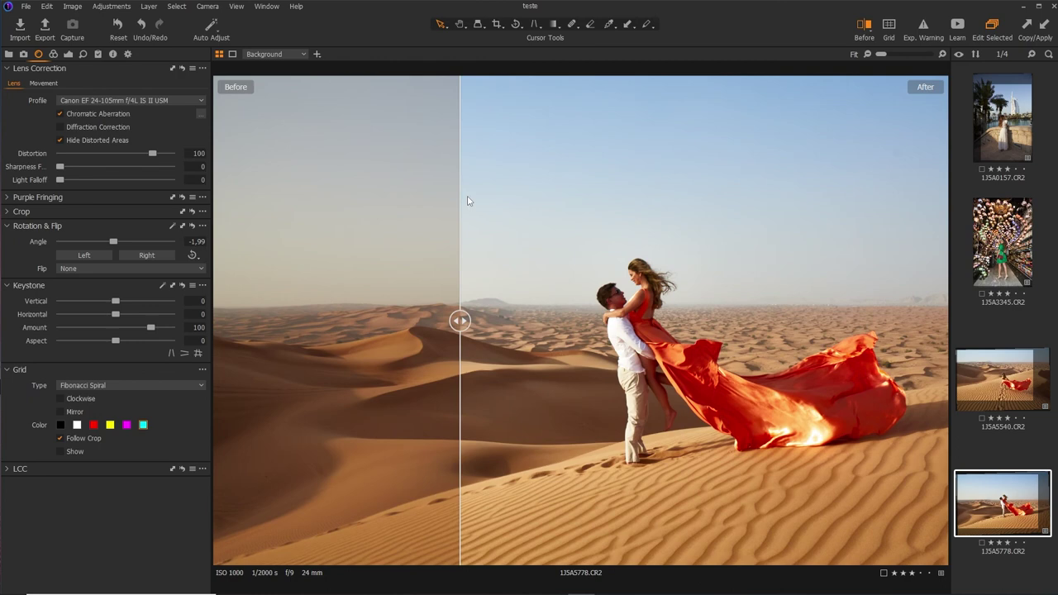
pyautogui.click(879, 38)
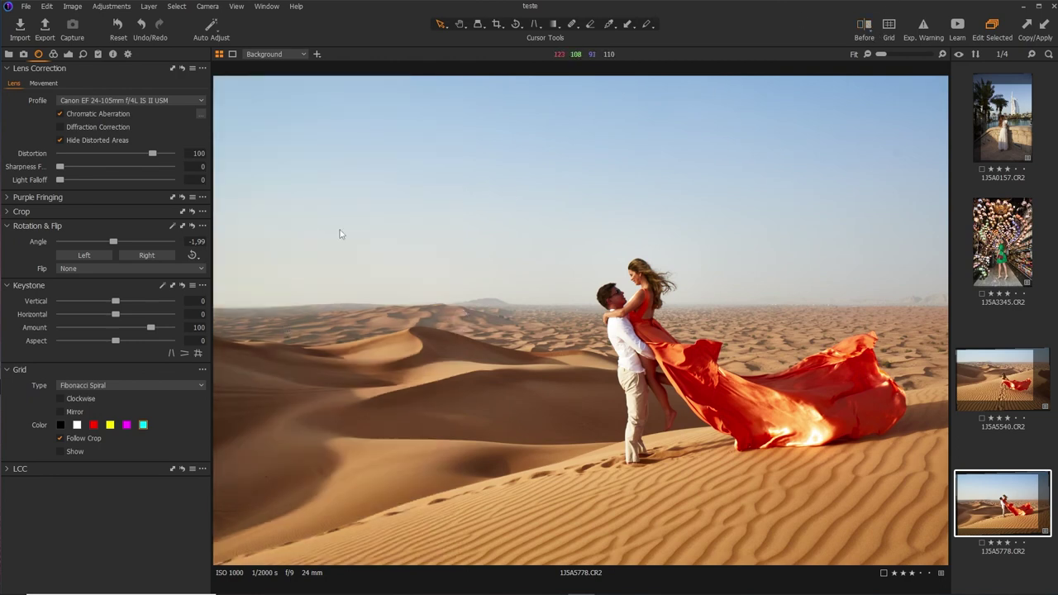
# Step: Select all three edited photos and set the TIFF recipe's compression to LZW
pyautogui.click(1004, 239)
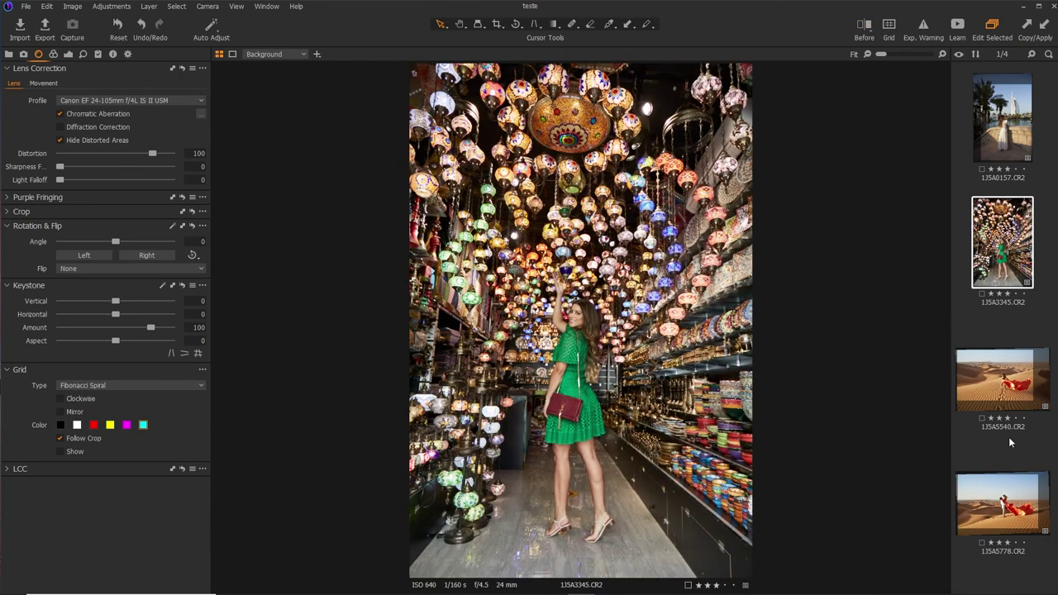
pyautogui.keyDown('shift'); pyautogui.click(1011, 483); pyautogui.keyUp('shift')
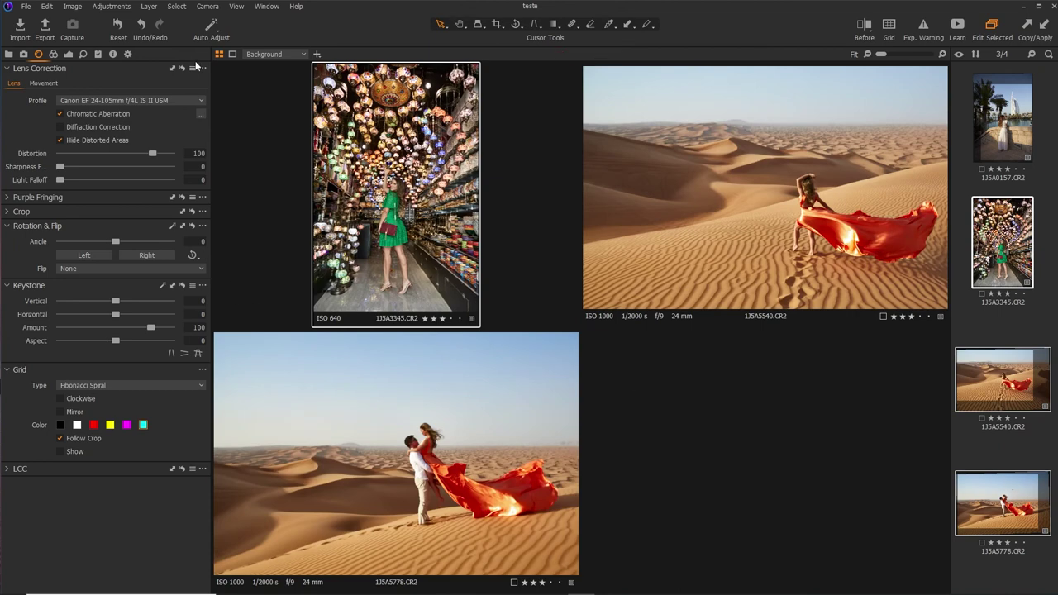
pyautogui.click(128, 53)
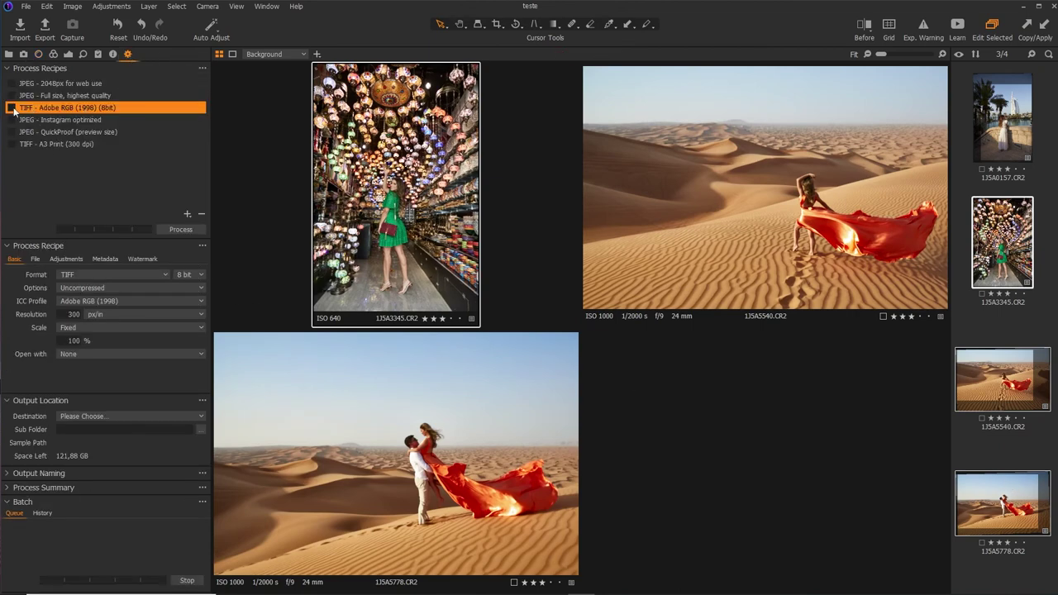
pyautogui.click(123, 289)
pyautogui.click(92, 326)
# Step: Set the destination to the Capture folder, add the full-size JPEG recipe, and process
pyautogui.click(200, 418)
pyautogui.click(101, 469)
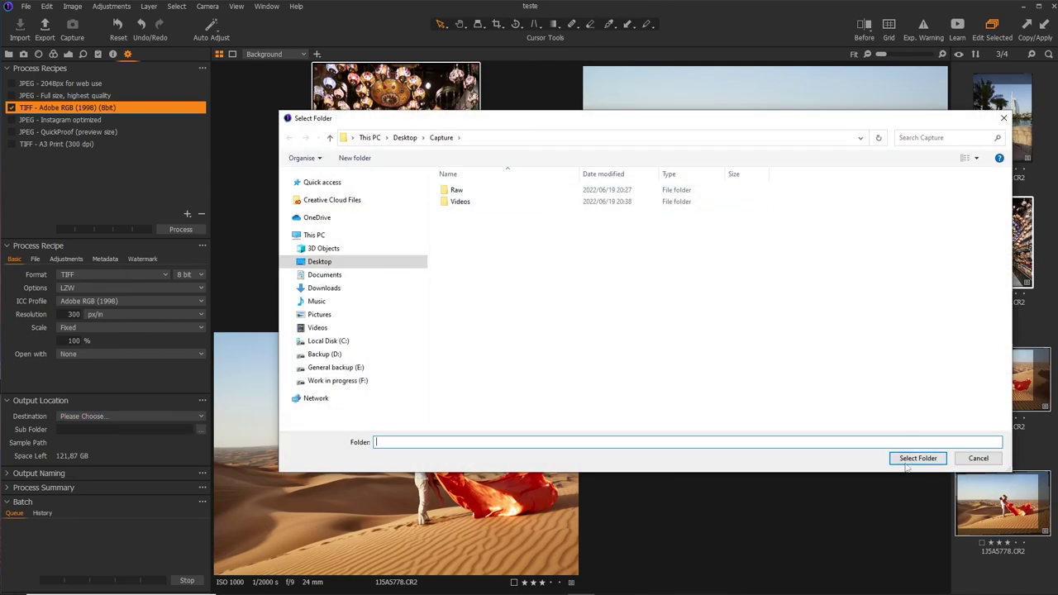
pyautogui.click(918, 458)
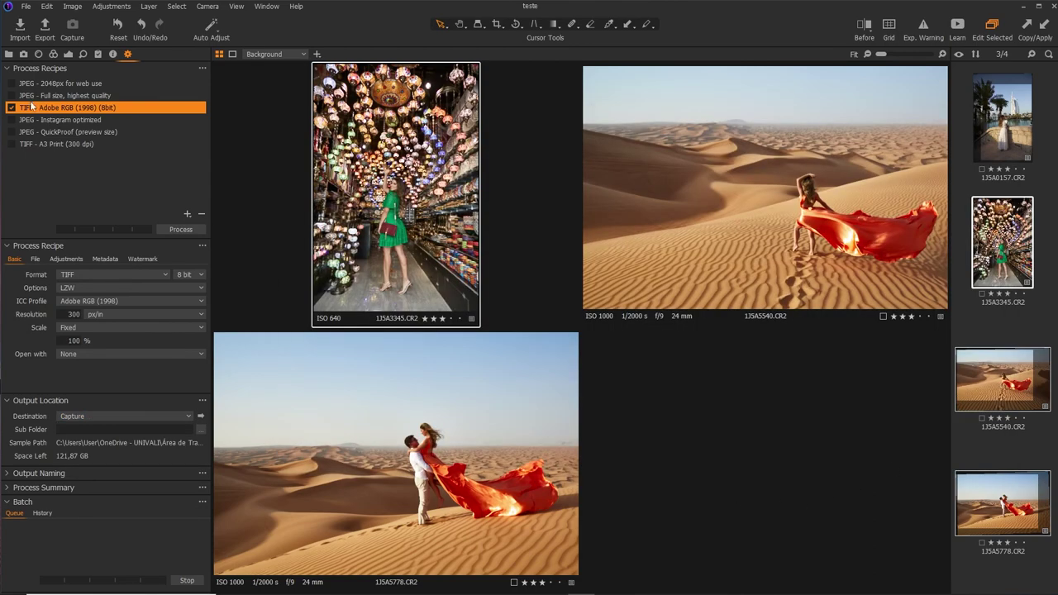
pyautogui.click(12, 95)
pyautogui.click(182, 229)
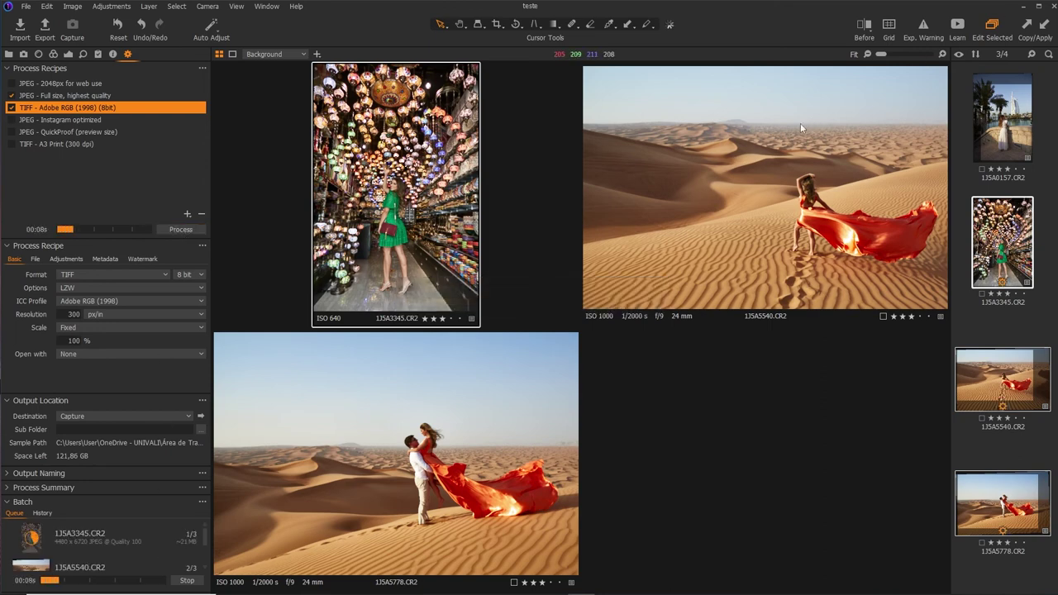
pyautogui.press('super+e')
pyautogui.click(523, 275)
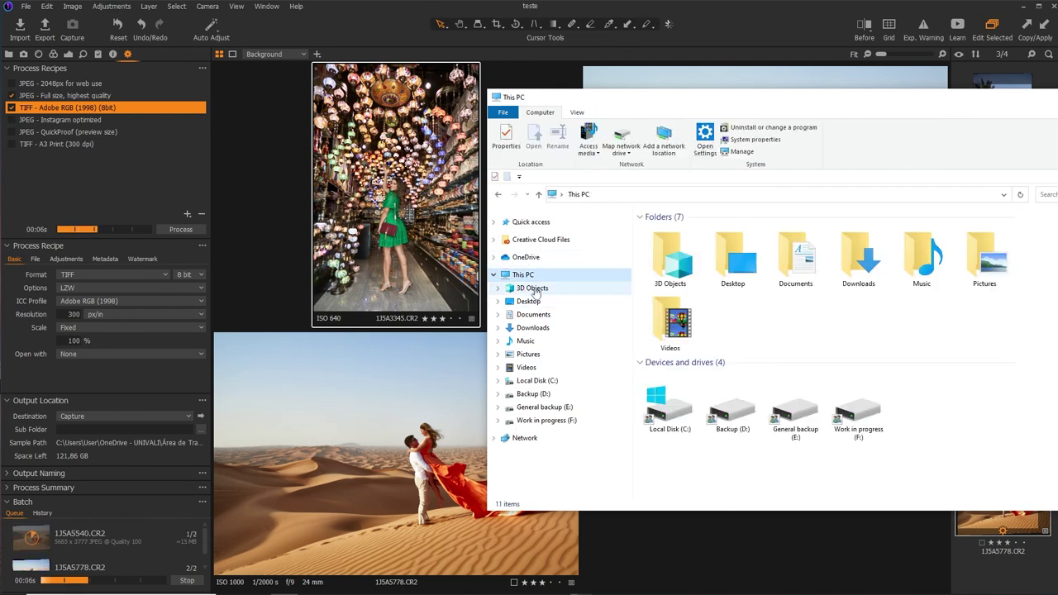
pyautogui.click(530, 301)
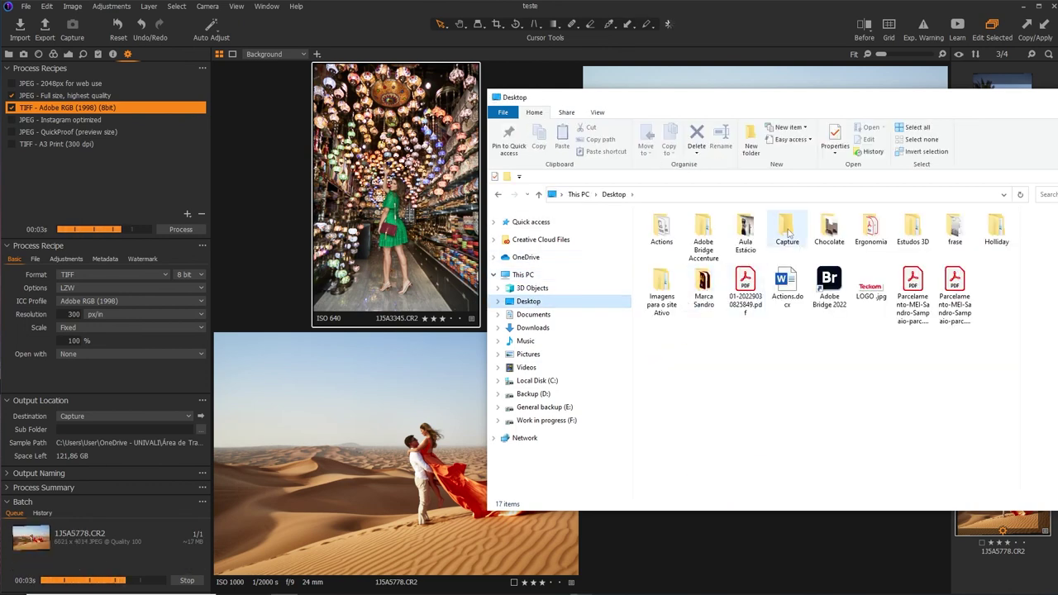
pyautogui.doubleClick(788, 234)
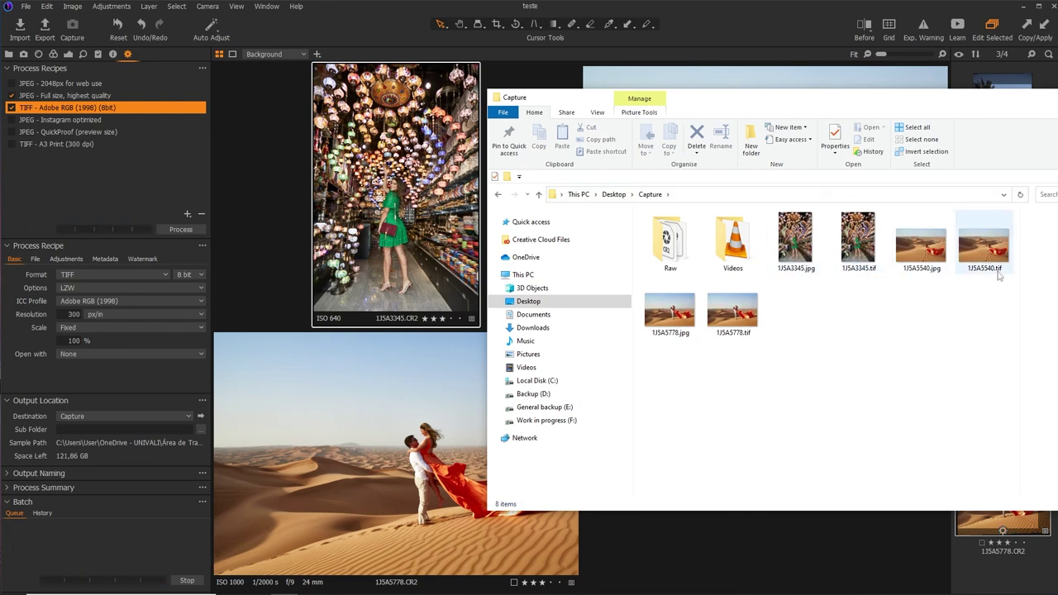
pyautogui.hotkey('alt', 'F4')
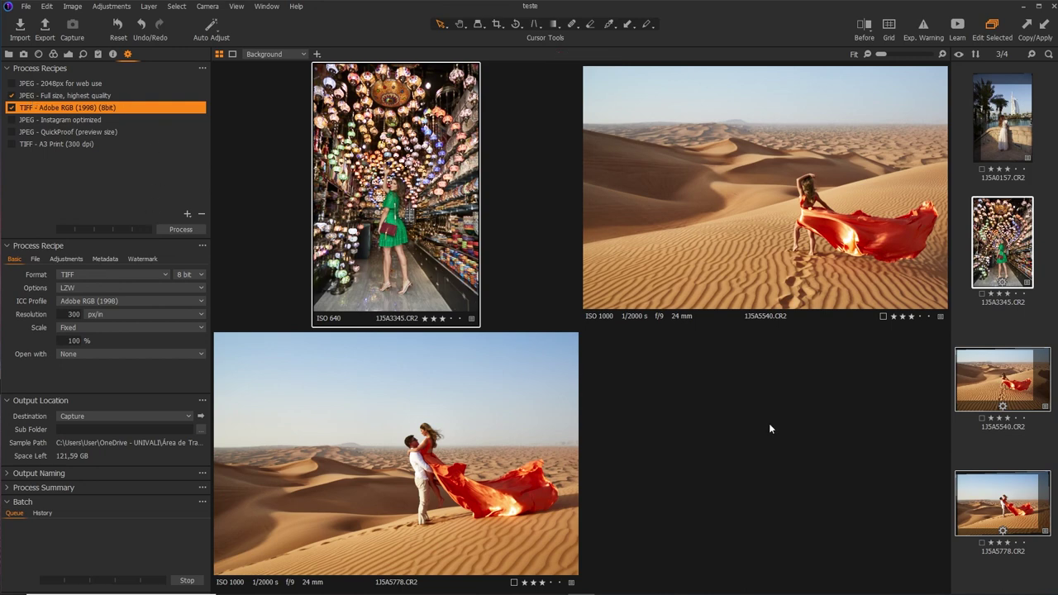
# Step: Step past 1J5A5540.CR2 with the arrow keys to view 1J5A5778.CR2 alone
pyautogui.press('Right')
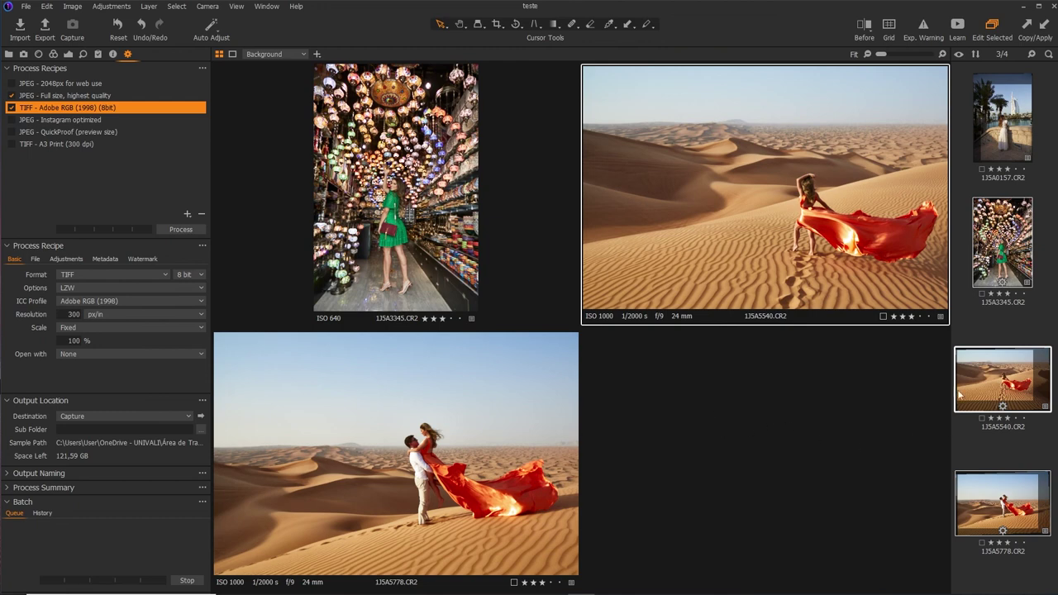
pyautogui.press('Right')
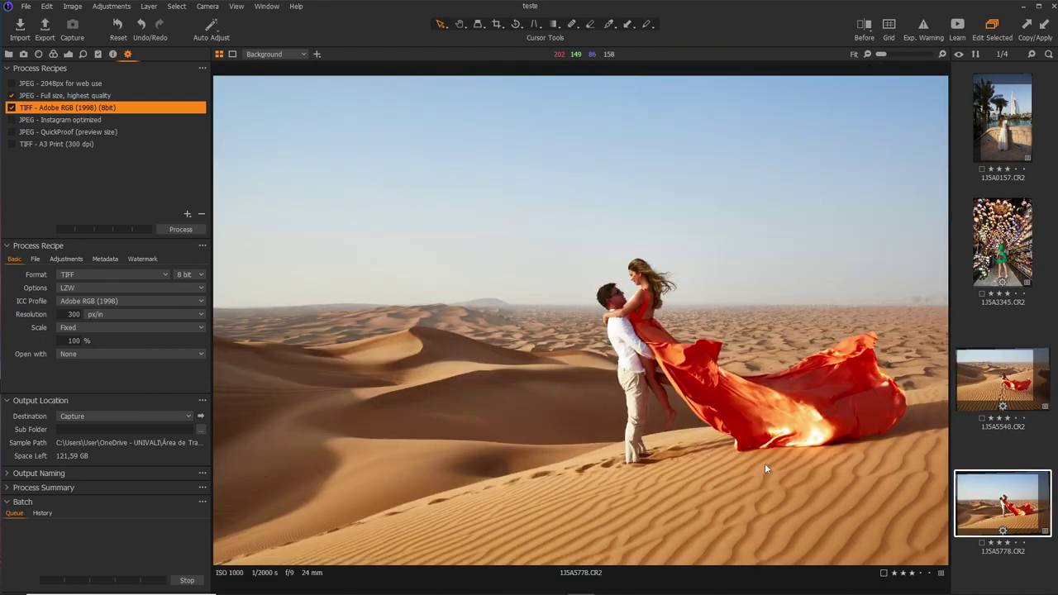